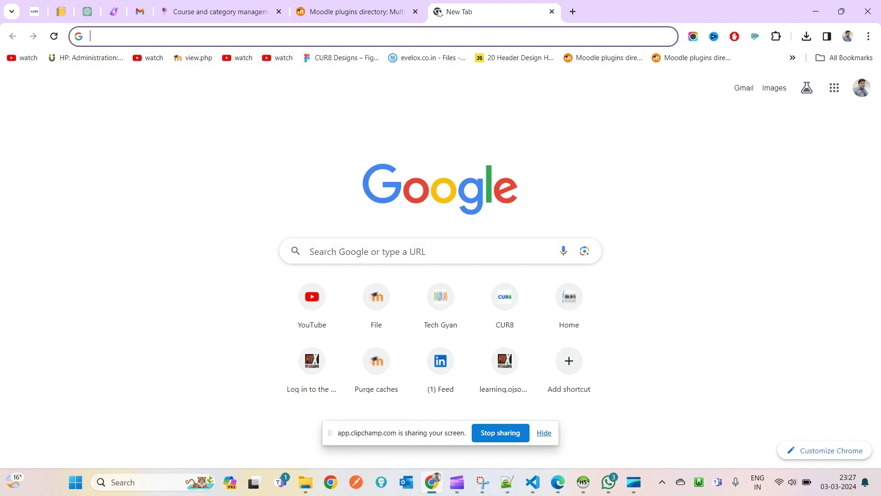
Search Google for "mlang moodle plugin"
text(mlan)
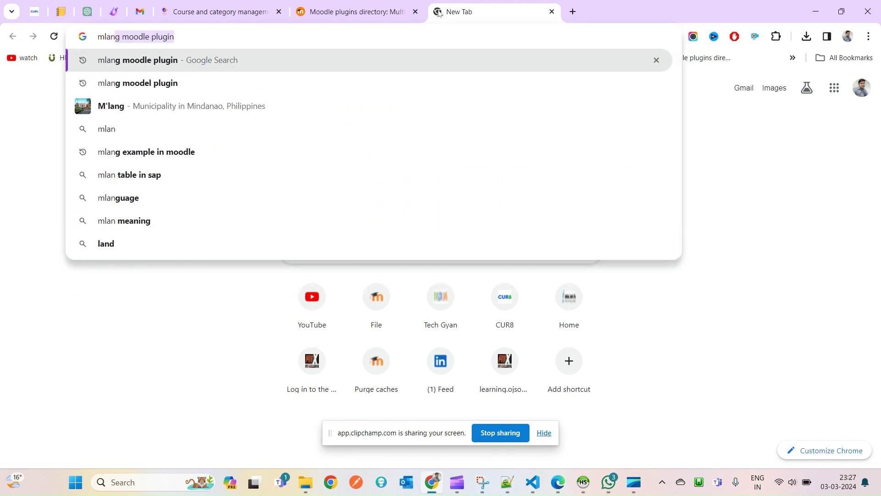
key(Return)
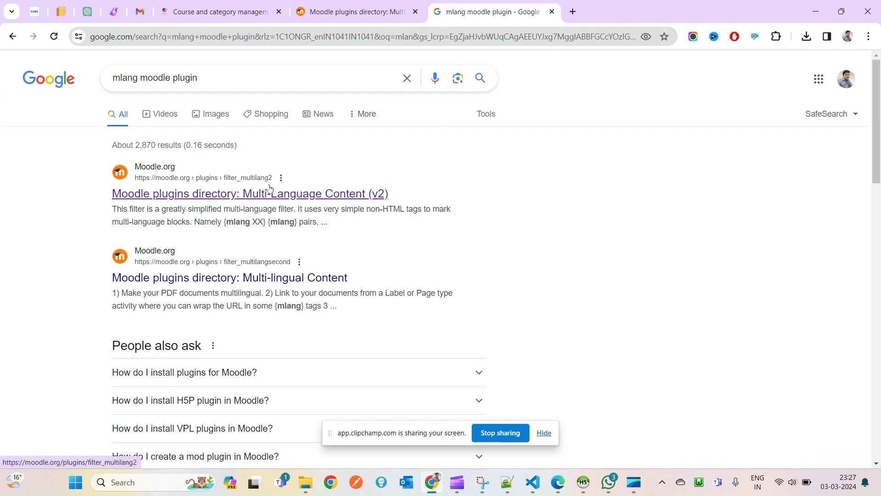
Open the settings of the course "Moodle Tutorial For Developers" from course management and put the cursor in its full name
click(225, 4)
click(437, 152)
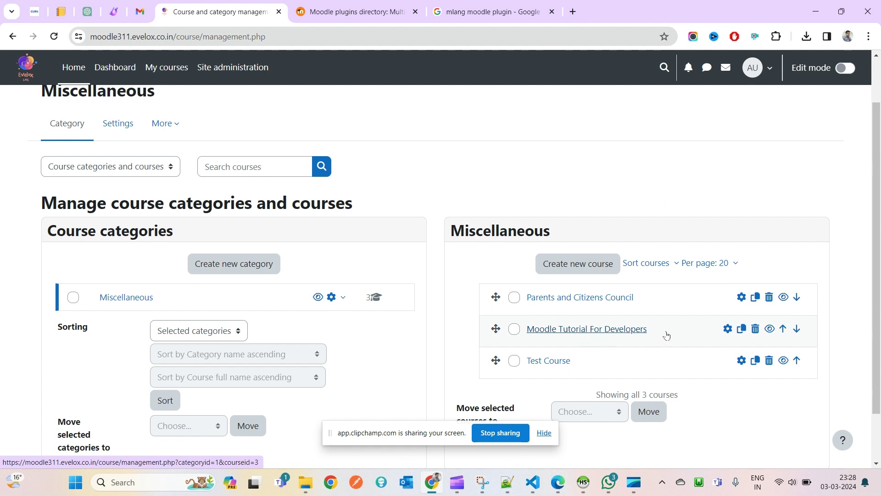
drag(665, 335, 601, 332)
click(605, 333)
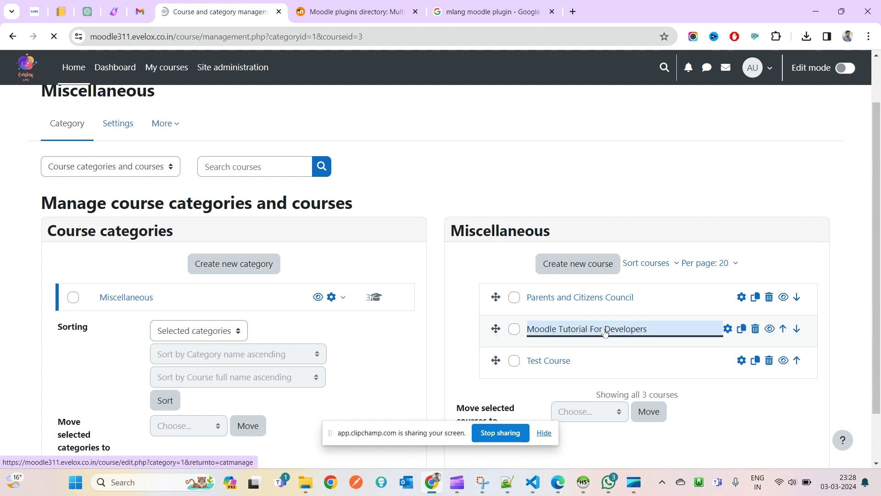
scroll(393, 344, down, 5)
scroll(394, 344, down, 1)
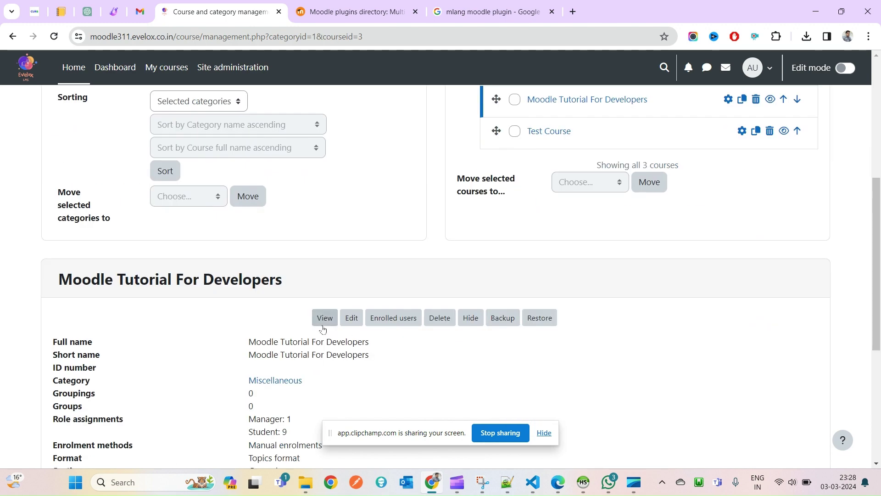
click(345, 322)
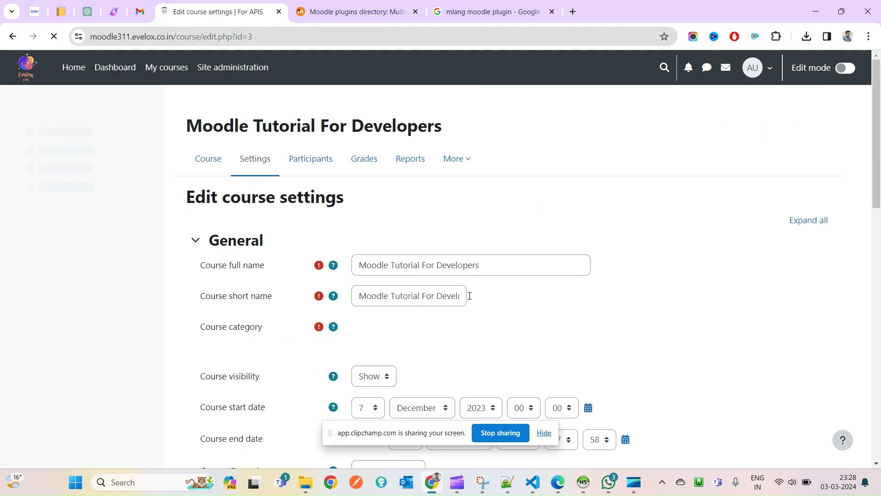
double_click(531, 264)
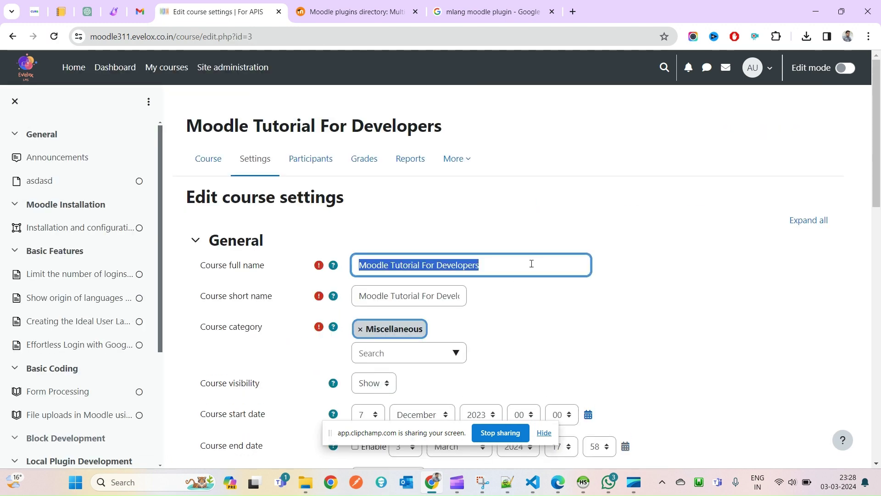
click(565, 263)
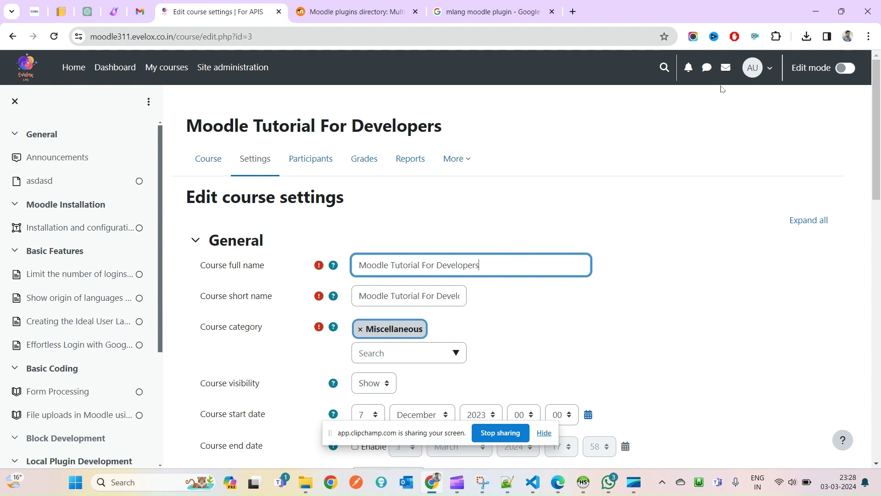
Check which interface languages the site offers in the user's language selector
click(755, 68)
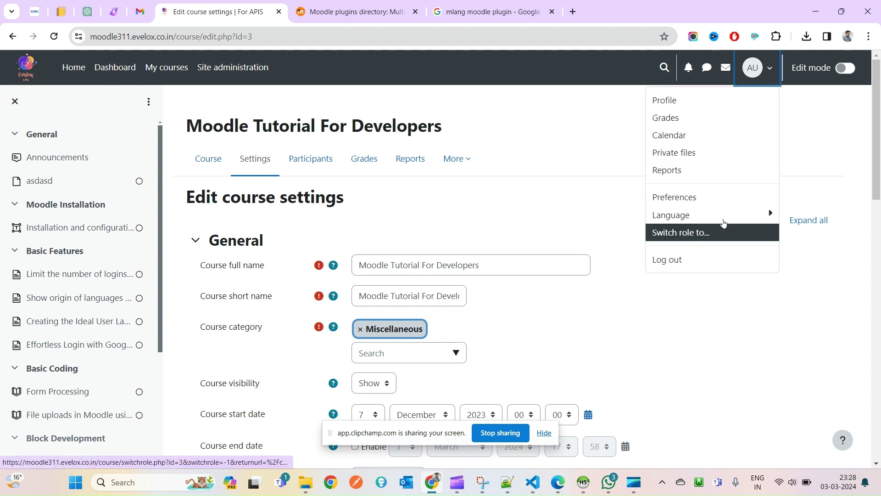
click(726, 214)
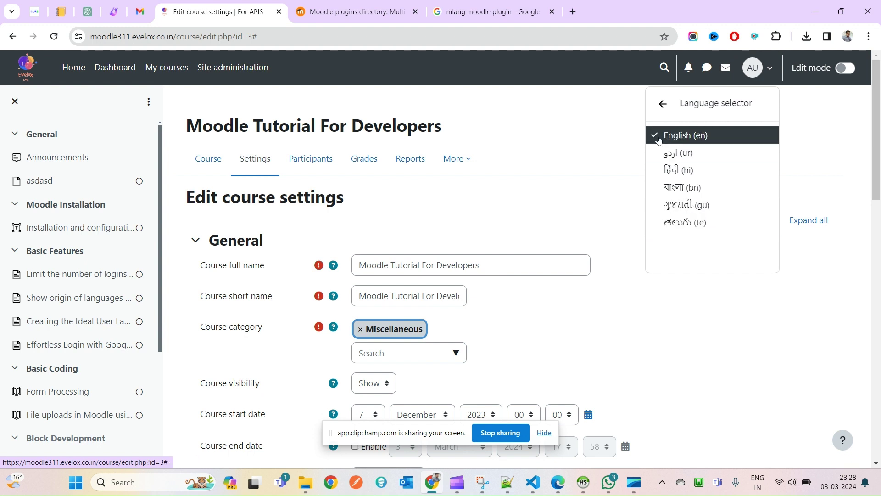
click(659, 138)
click(764, 77)
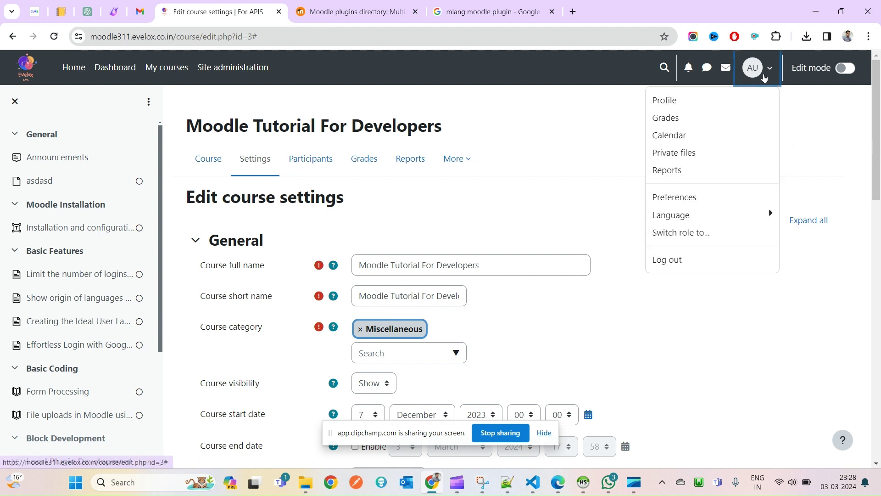
click(720, 213)
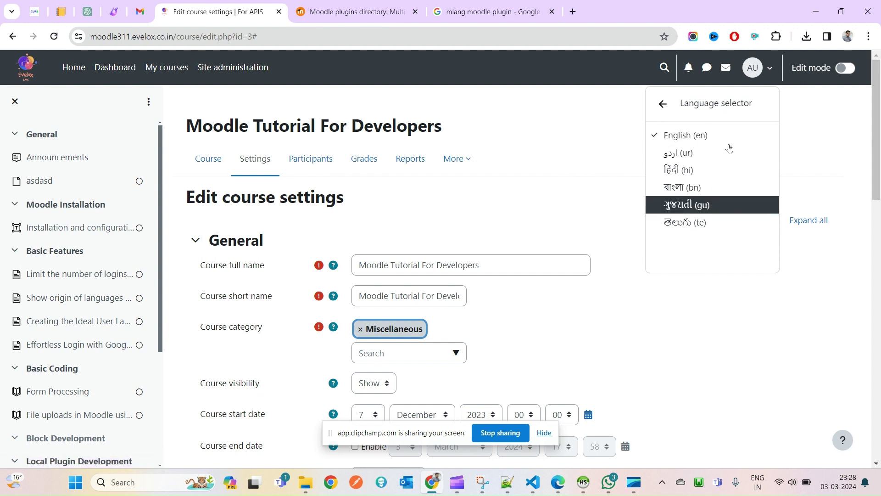
click(662, 105)
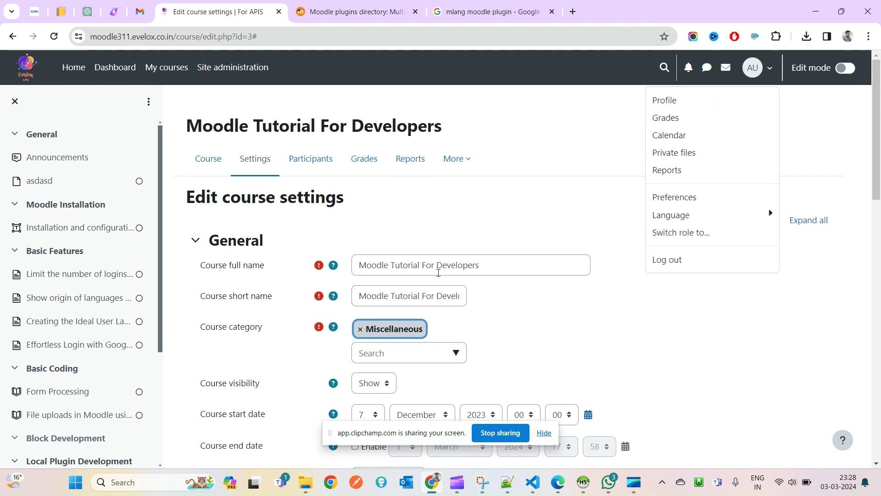
Compare the course full name with the description and usage instructions on the Multi-Language Content (v2) plugin page
click(388, 6)
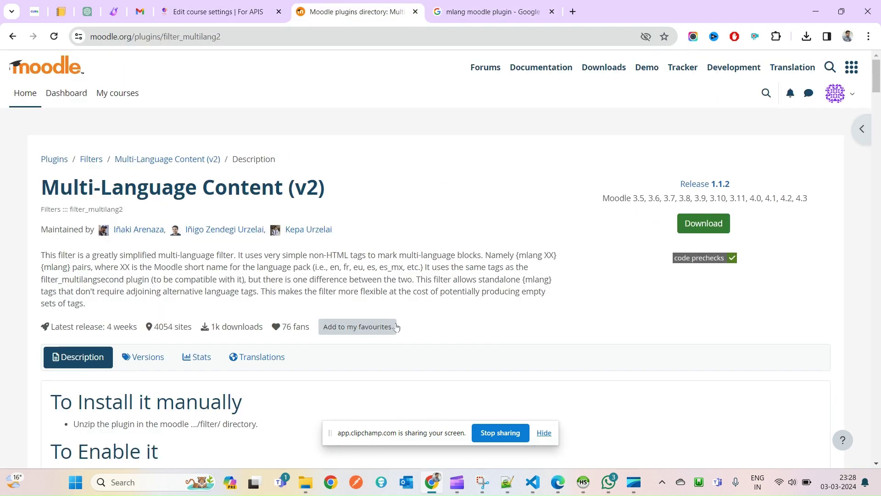
click(218, 11)
double_click(506, 270)
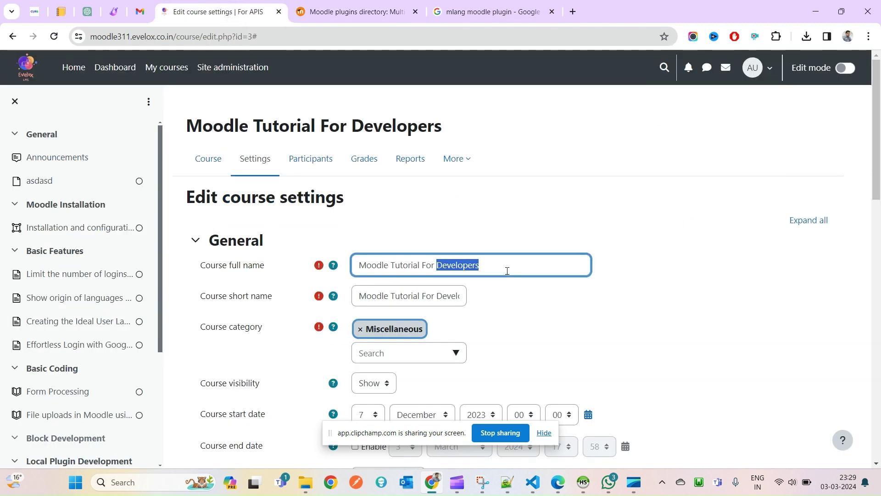
triple_click(507, 270)
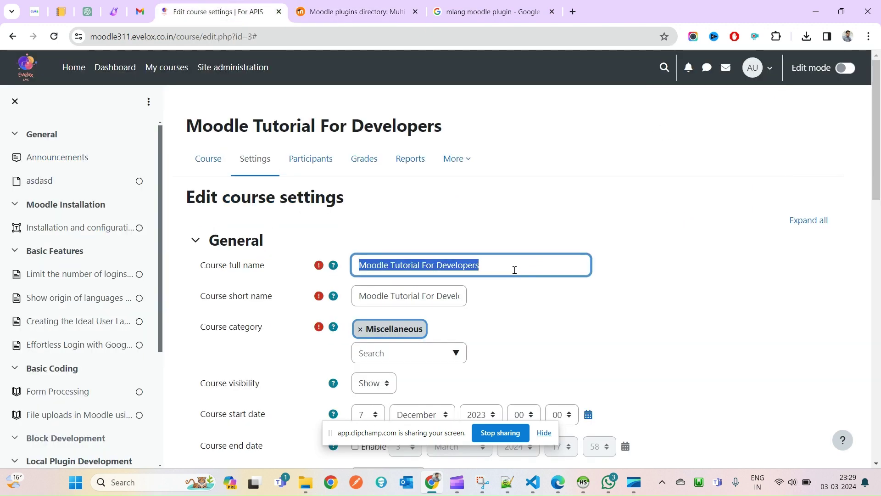
triple_click(514, 269)
triple_click(481, 259)
triple_click(503, 267)
click(412, 2)
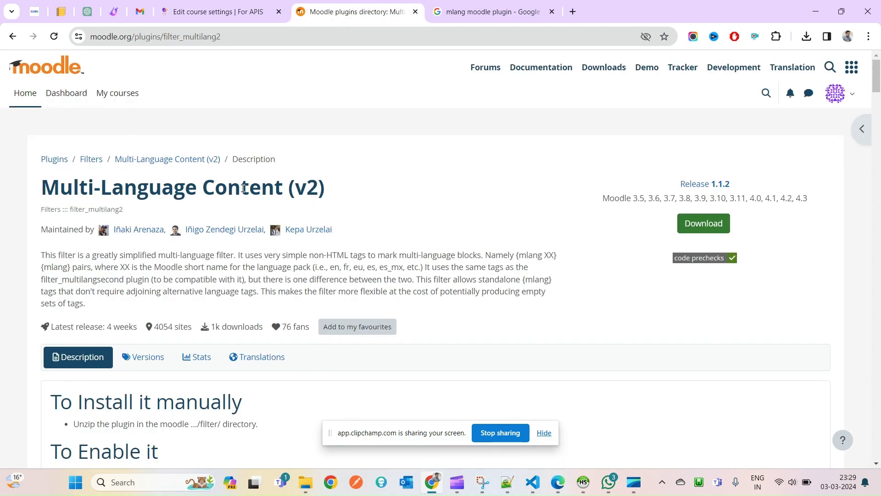
scroll(244, 187, down, 5)
click(221, 11)
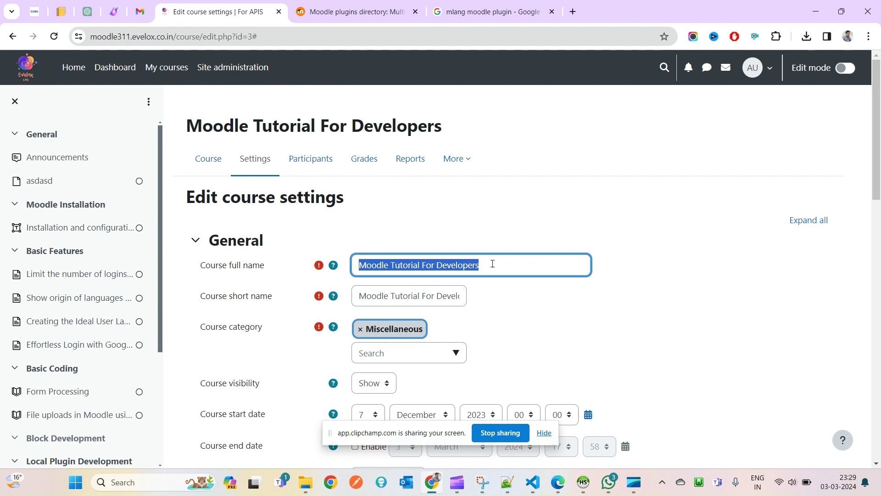
Append "| HINDI" to the course full name and highlight the added text
click(516, 269)
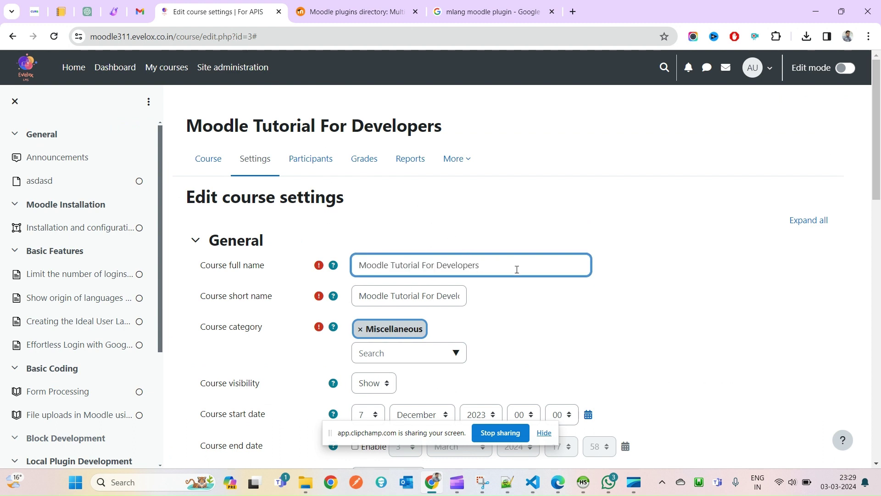
text(| HINDI)
drag(487, 262, 530, 264)
click(353, 12)
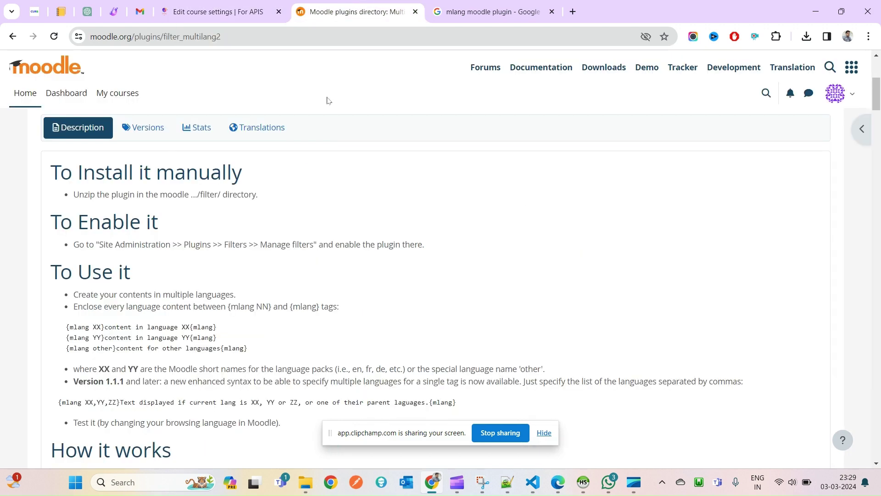
scroll(329, 274, up, 5)
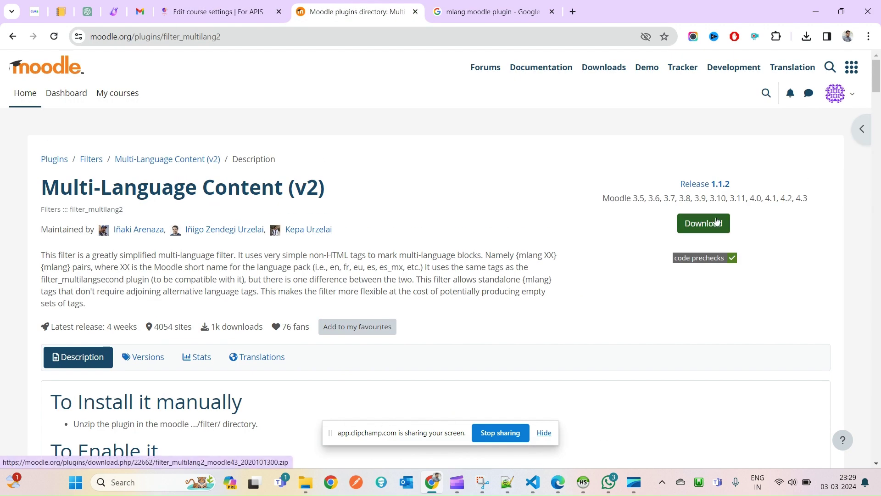
click(162, 357)
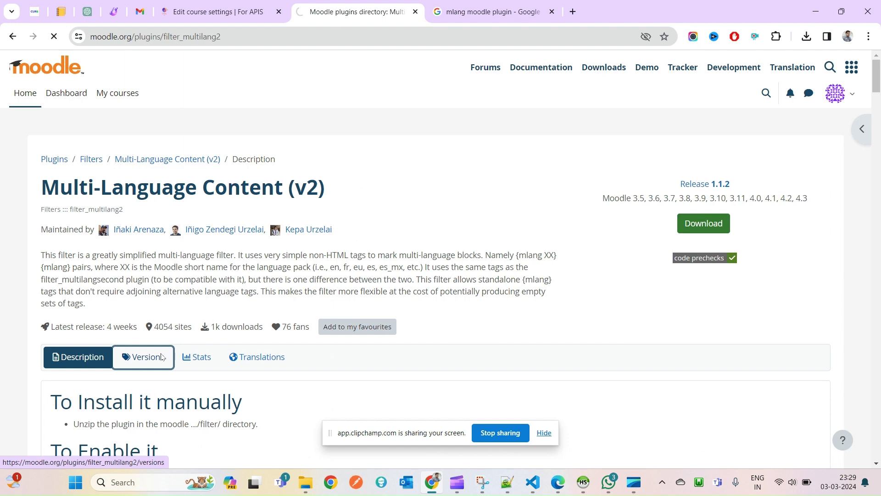
scroll(264, 347, down, 3)
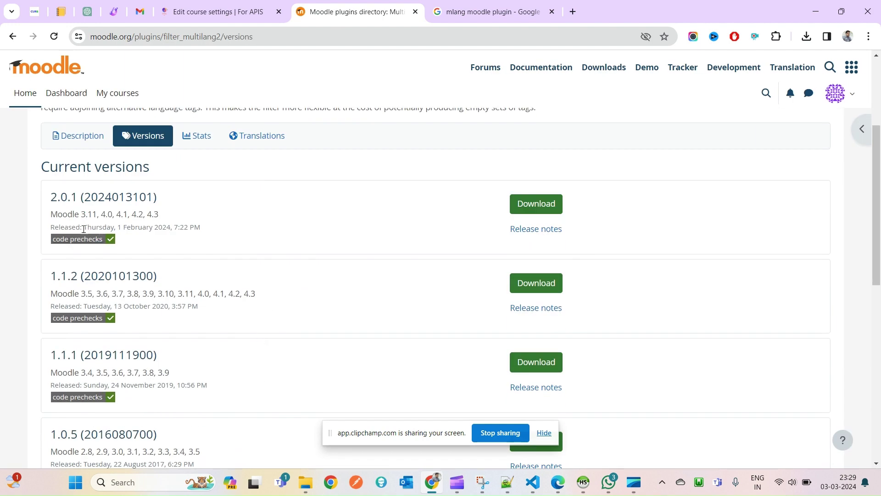
click(220, 11)
click(300, 10)
double_click(149, 215)
click(539, 206)
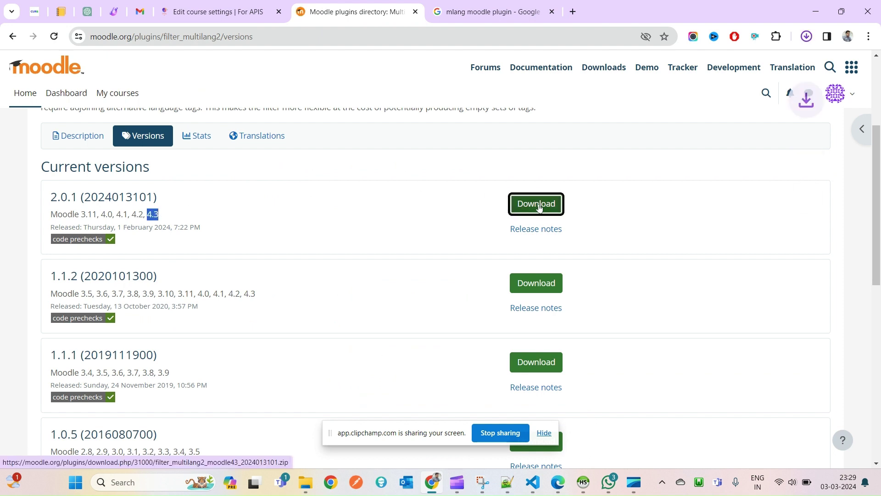
click(726, 79)
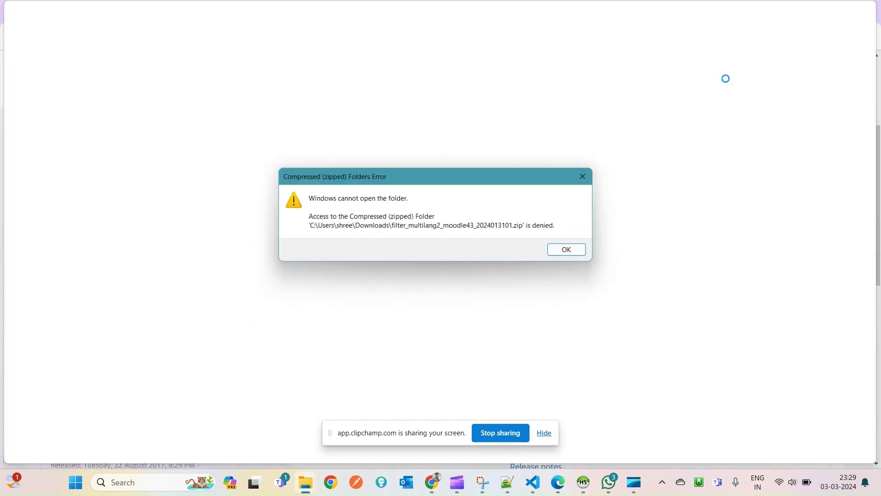
click(586, 175)
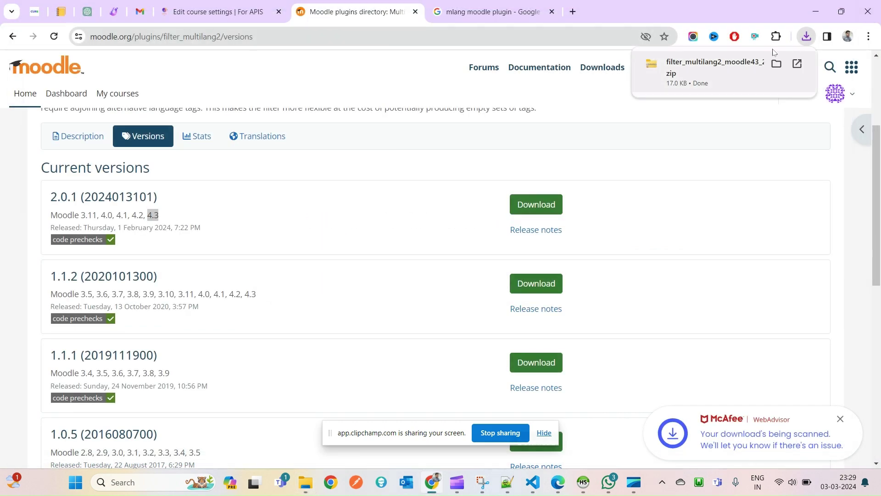
Open site administration in a separate browser tab and go to the plugin installer
drag(235, 12, 350, 4)
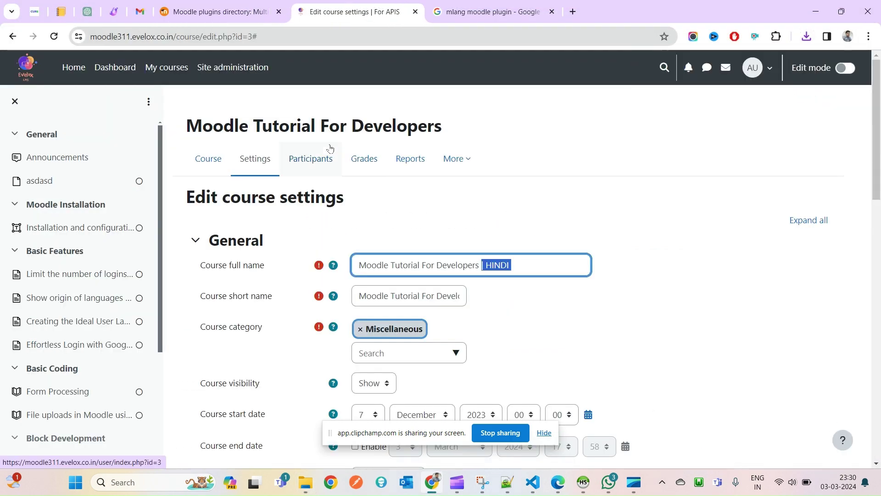
ctrl+click(233, 67)
click(509, 4)
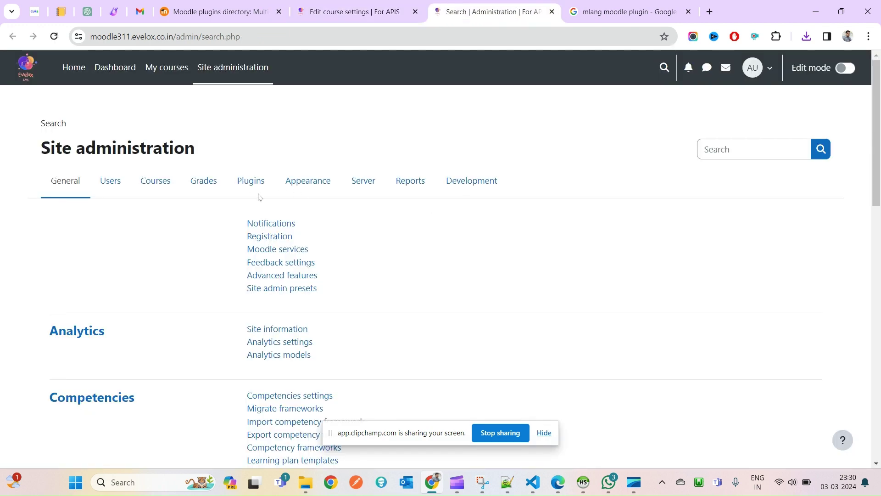
click(246, 185)
click(262, 225)
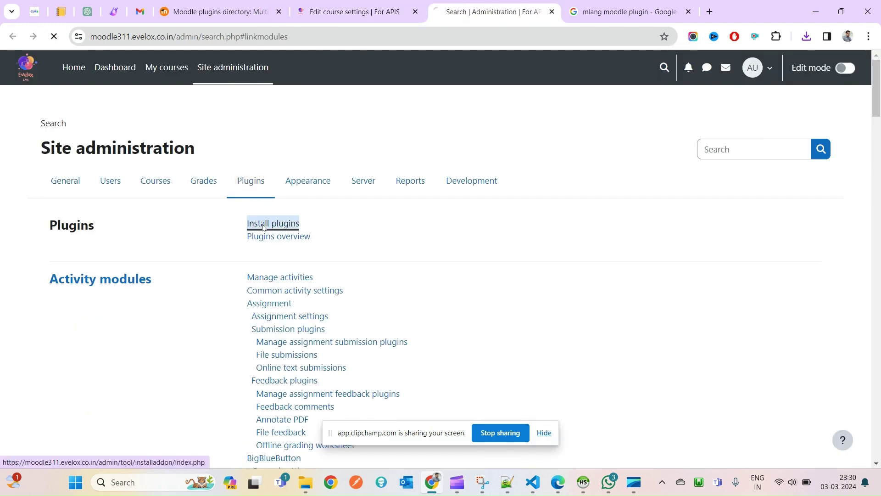
Add the downloaded filter_multilang2_moodle43_2024013101.zip as the ZIP package and start installing the plugin from it
click(804, 38)
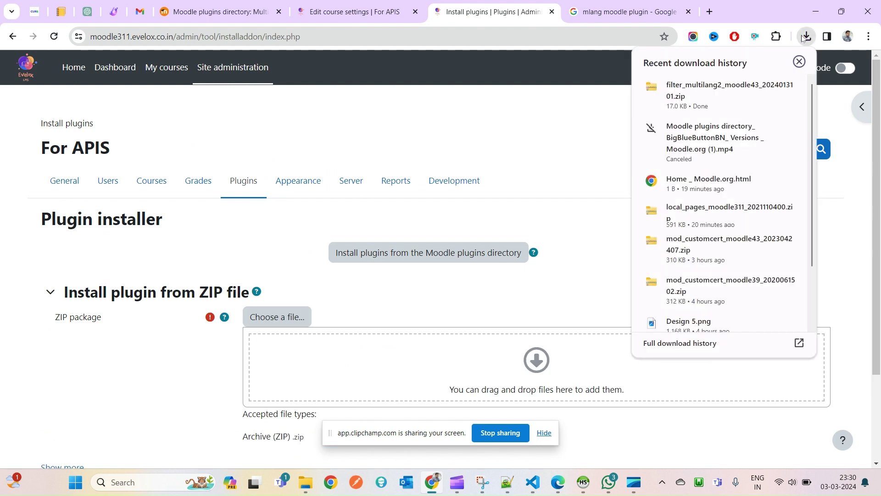
drag(679, 92, 398, 359)
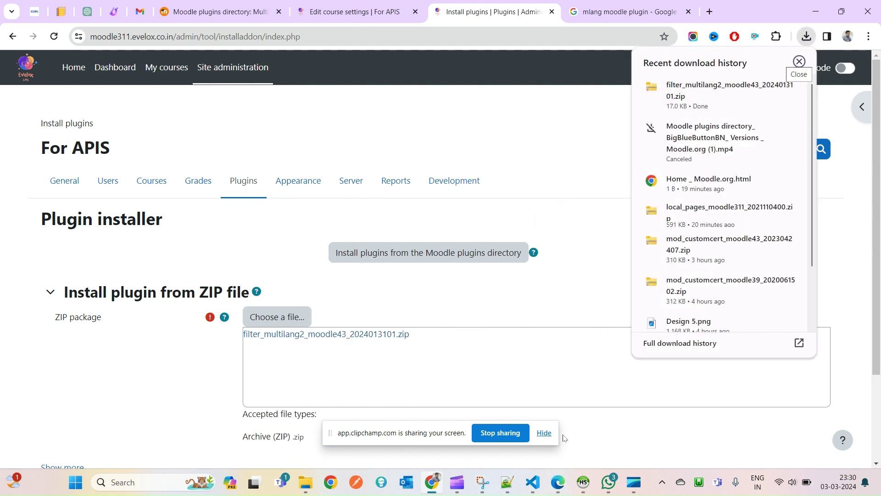
click(544, 433)
scroll(357, 309, down, 3)
click(307, 377)
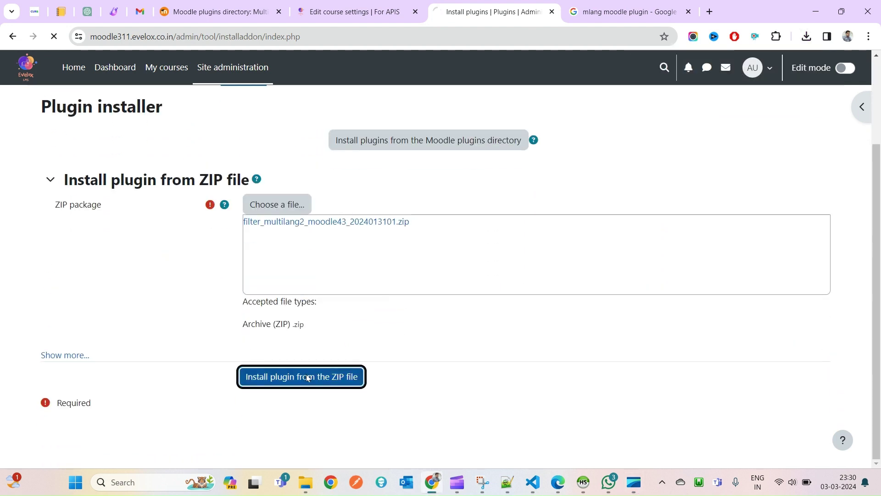
Continue the plugin installation past the ZIP validation and the server environment check
click(147, 225)
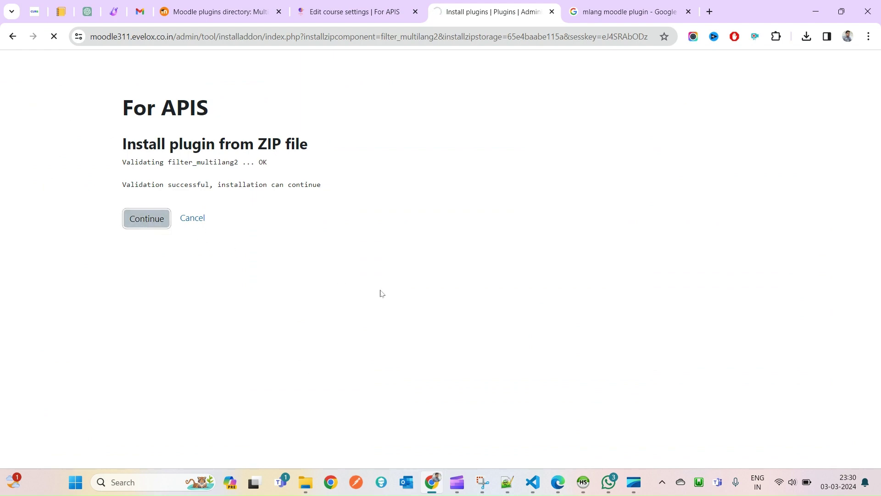
scroll(380, 296, down, 10)
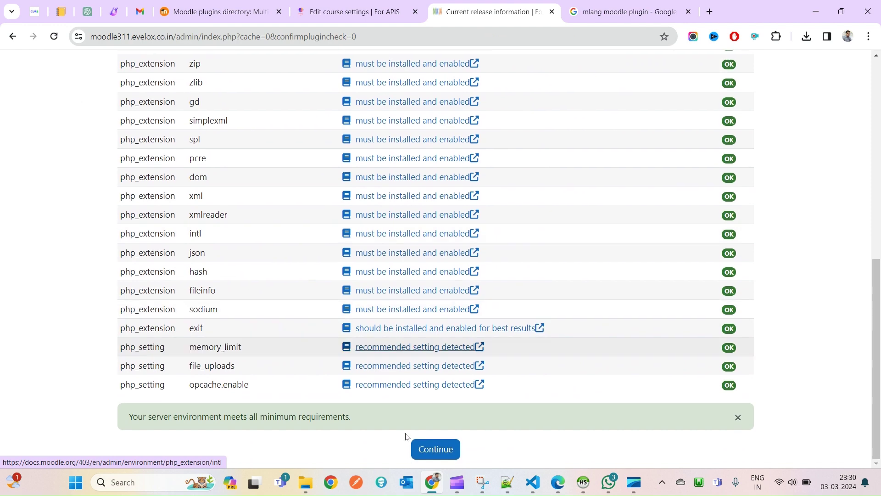
click(444, 448)
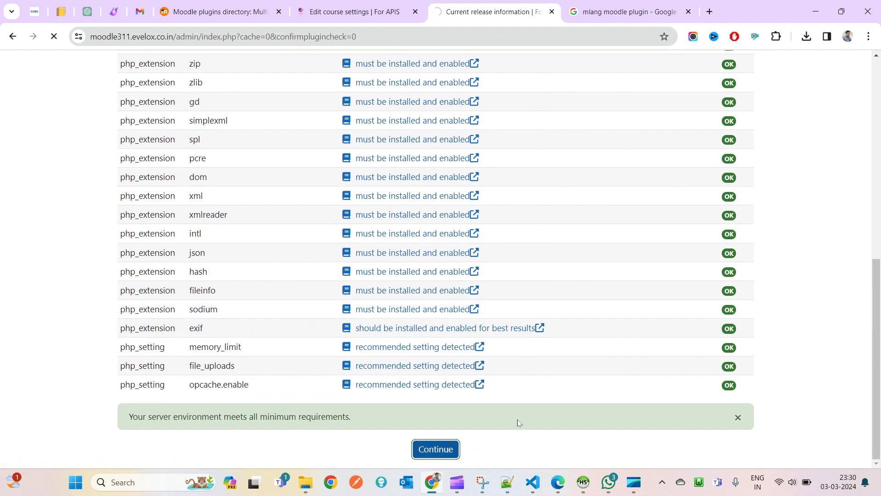
Upgrade the Moodle database to install the Multi-Language Content (v2) plugin and continue past the upgrade results
scroll(517, 421, down, 4)
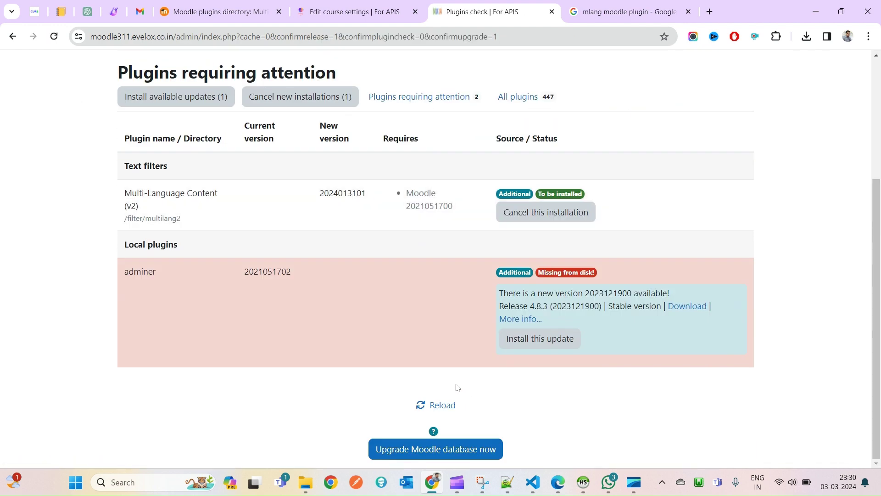
double_click(133, 193)
drag(137, 193, 163, 210)
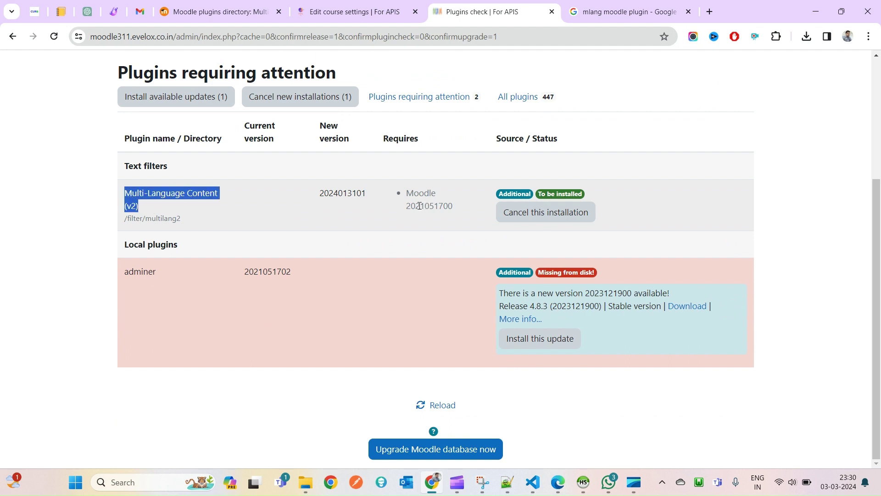
click(449, 453)
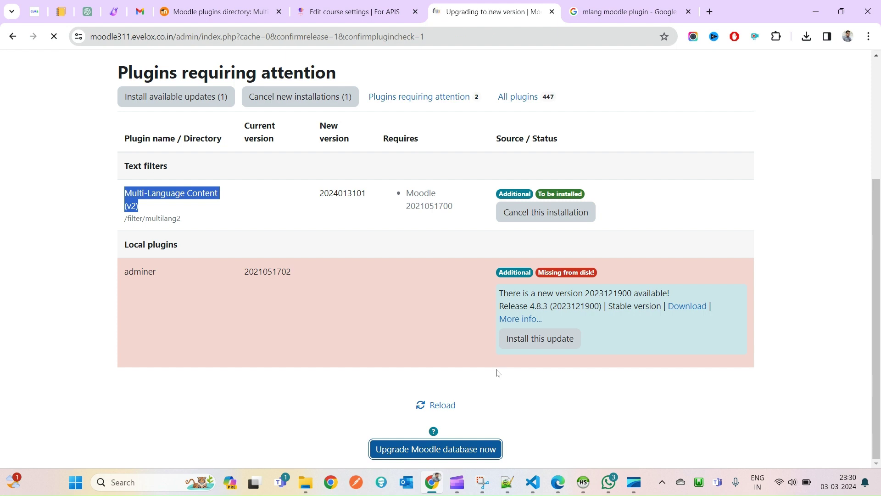
click(445, 219)
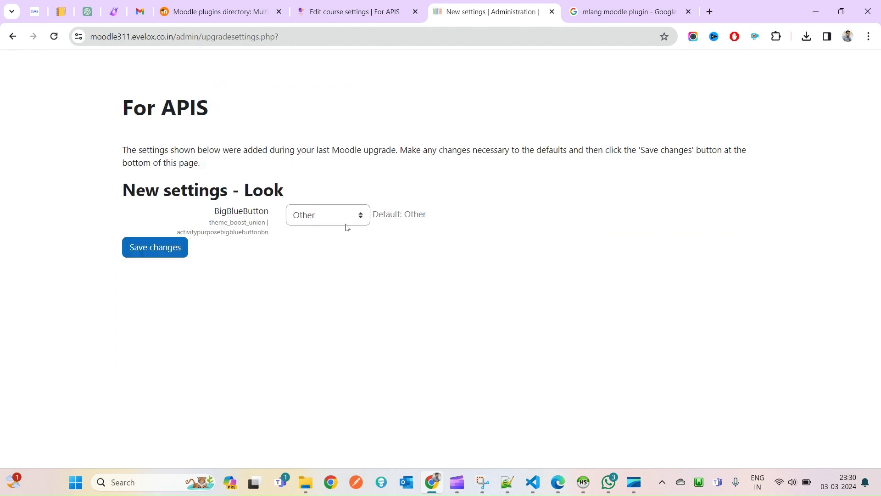
Save the new BigBlueButton setting as Other and go to the dashboard to view the Moodle Tutorial For Developers course name
click(315, 222)
click(332, 220)
click(174, 249)
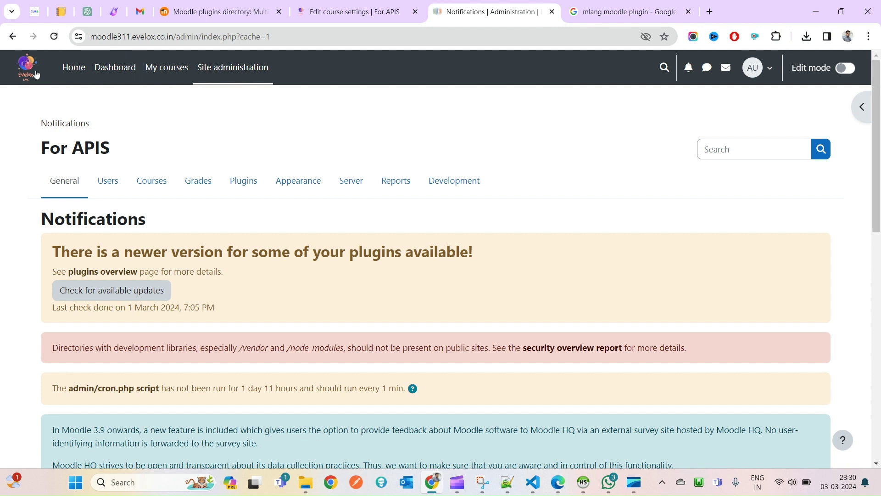
click(35, 75)
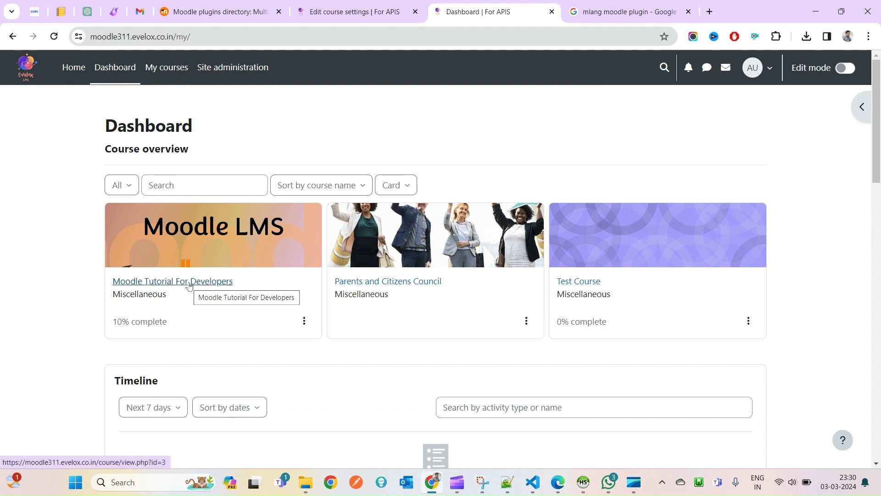
drag(261, 282, 132, 279)
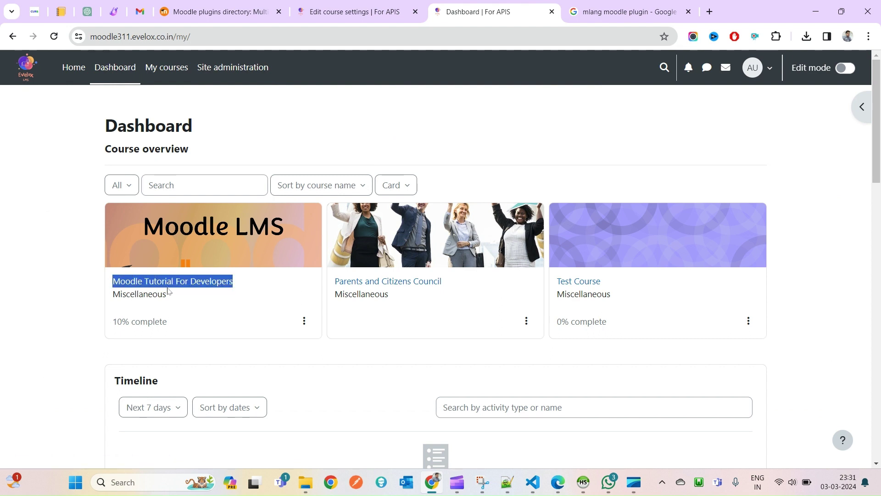
Close the Google results tab and open the description of the Multi-Language Content (v2) plugin on moodle.org
click(638, 7)
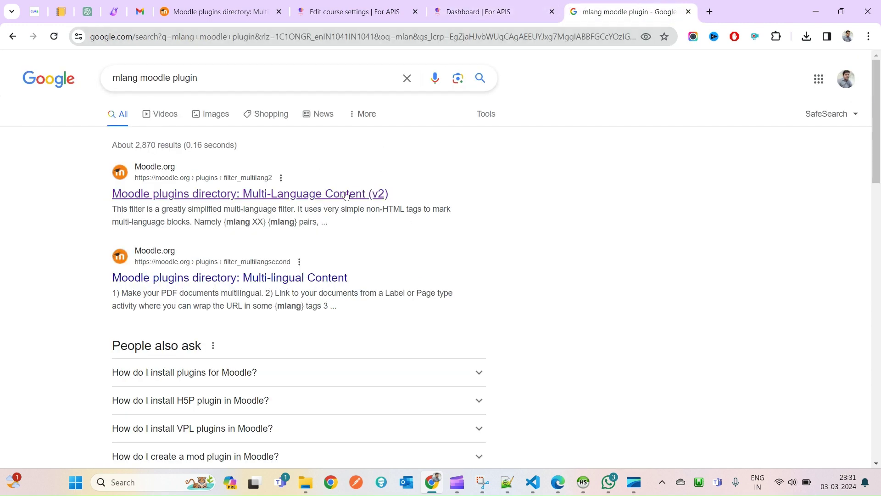
click(688, 11)
click(216, 11)
scroll(198, 198, up, 3)
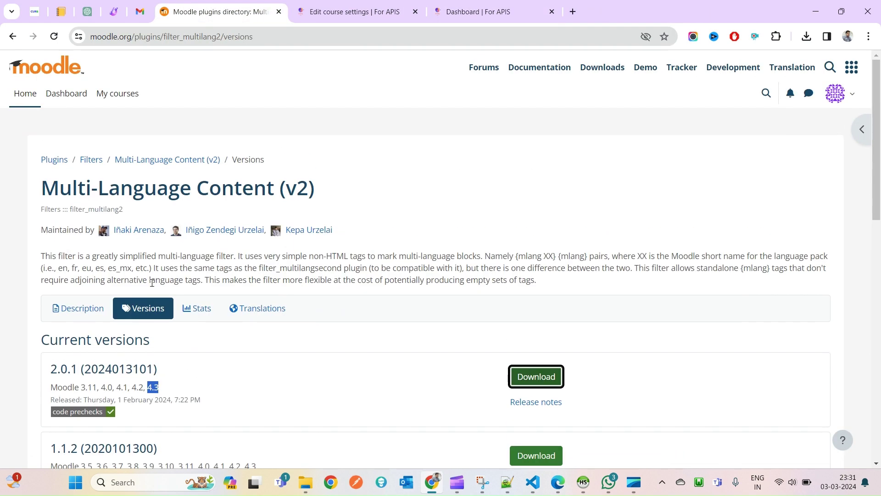
click(70, 309)
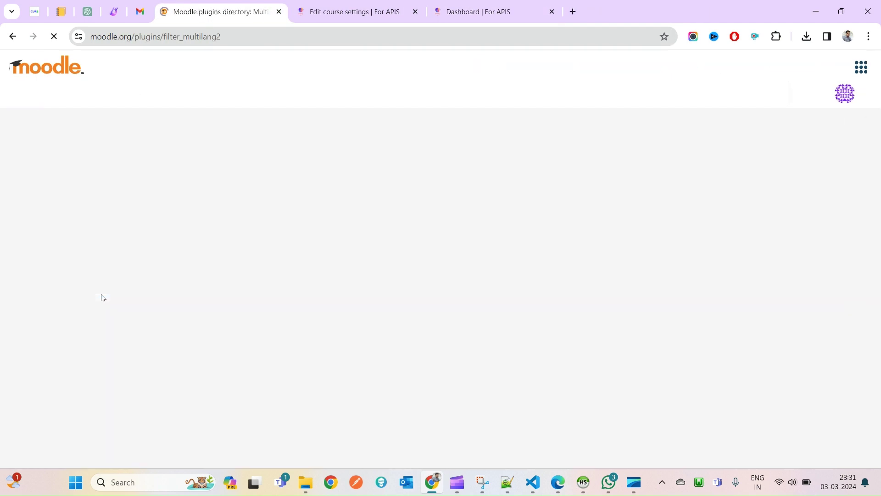
Find mlang in the plugin description and examine the tag syntax in the text-only and embedded-content examples
scroll(130, 340, down, 5)
scroll(131, 341, down, 3)
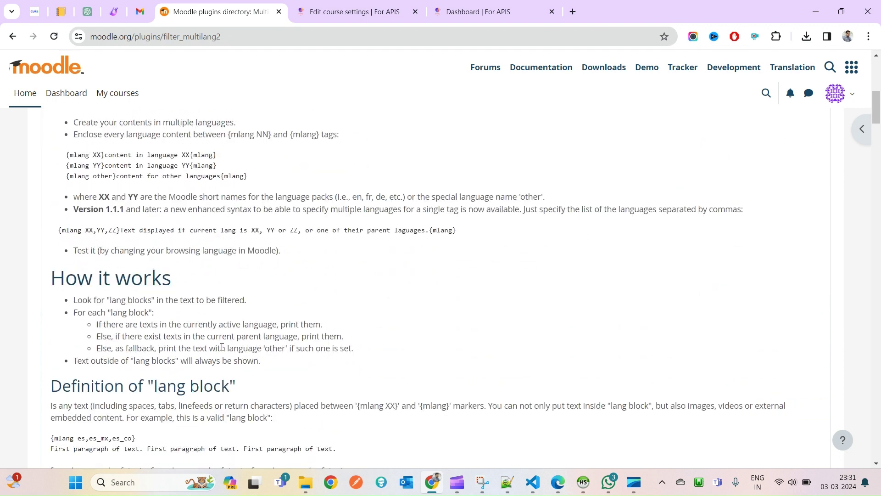
scroll(222, 346, down, 10)
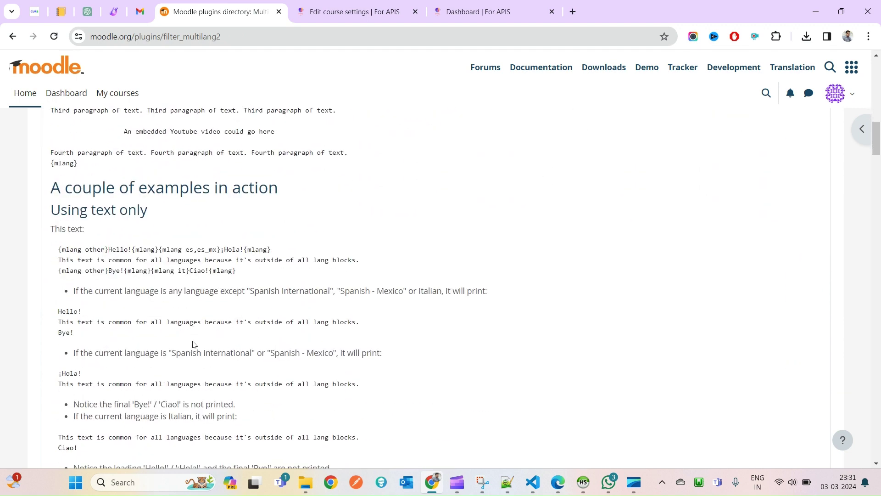
scroll(193, 344, down, 2)
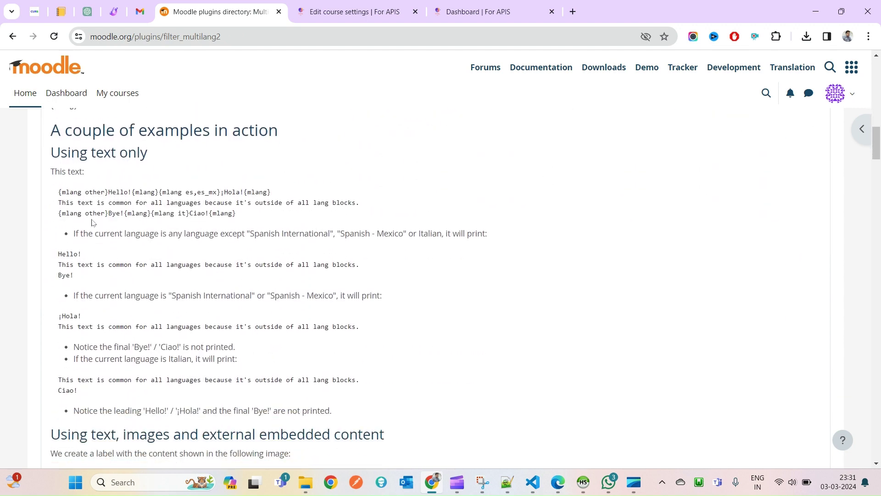
double_click(76, 193)
key(ctrl+f)
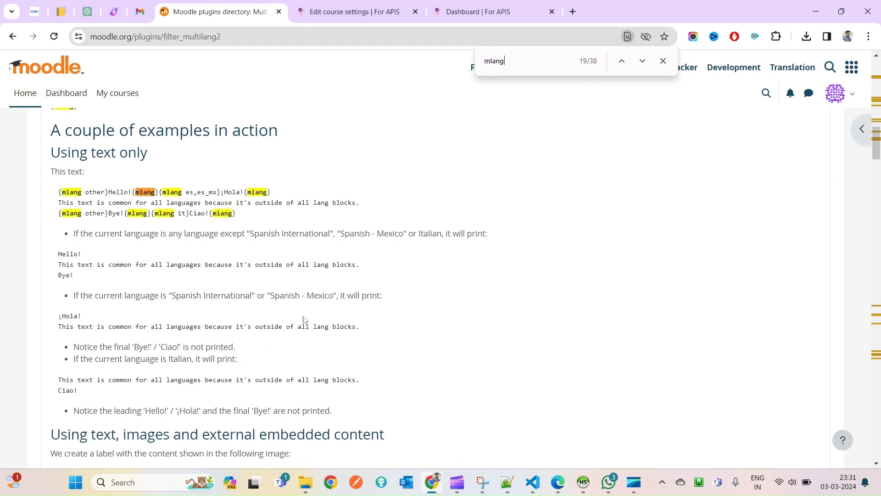
scroll(304, 320, down, 4)
scroll(285, 317, up, 7)
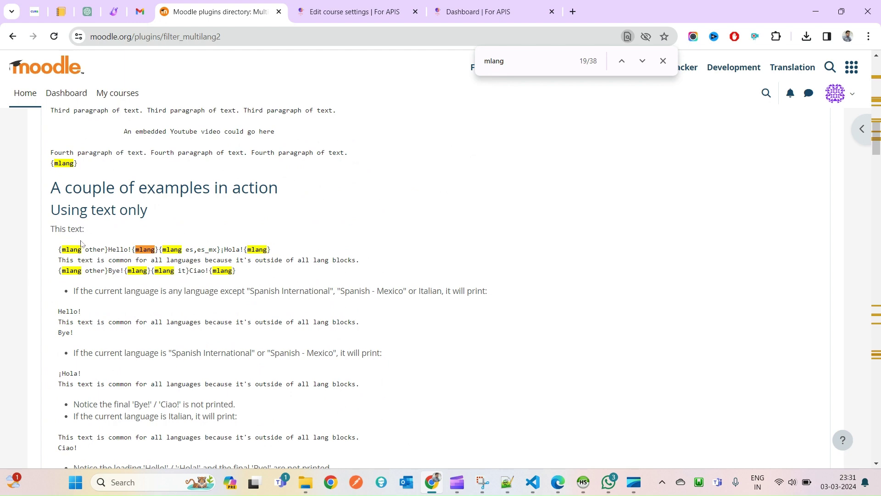
scroll(81, 243, up, 3)
scroll(285, 309, up, 1)
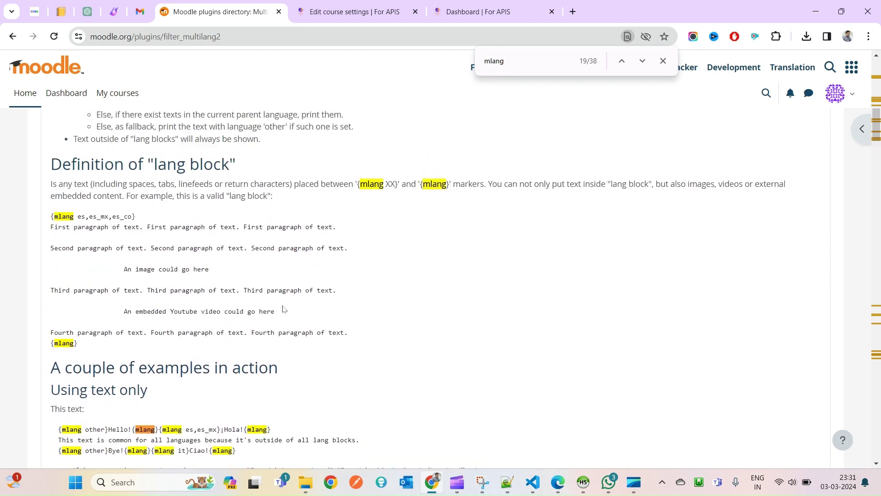
scroll(285, 309, down, 4)
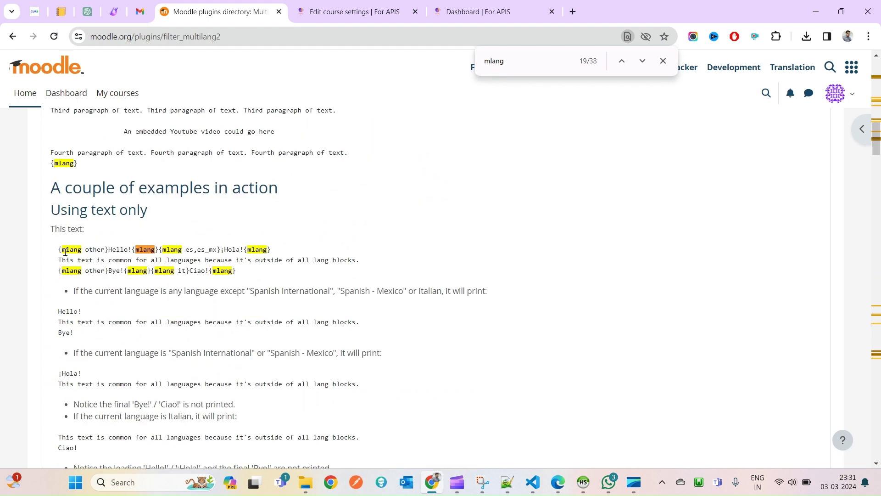
scroll(60, 250, down, 9)
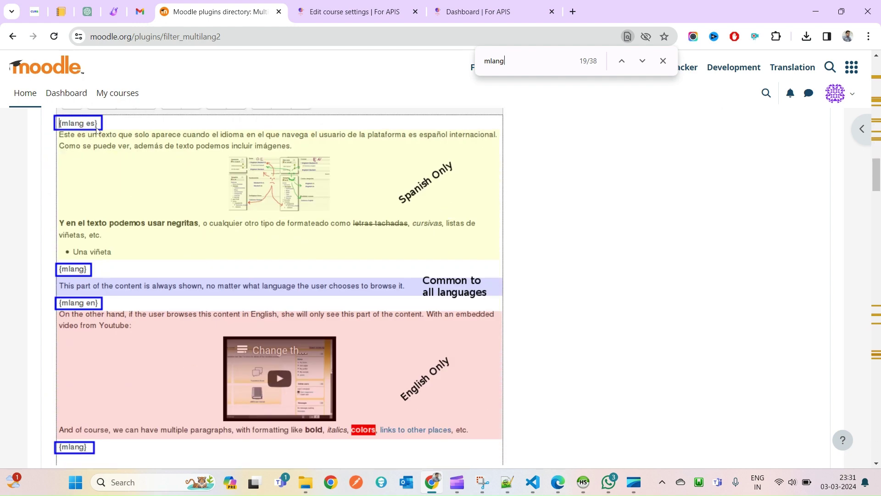
scroll(96, 131, up, 1)
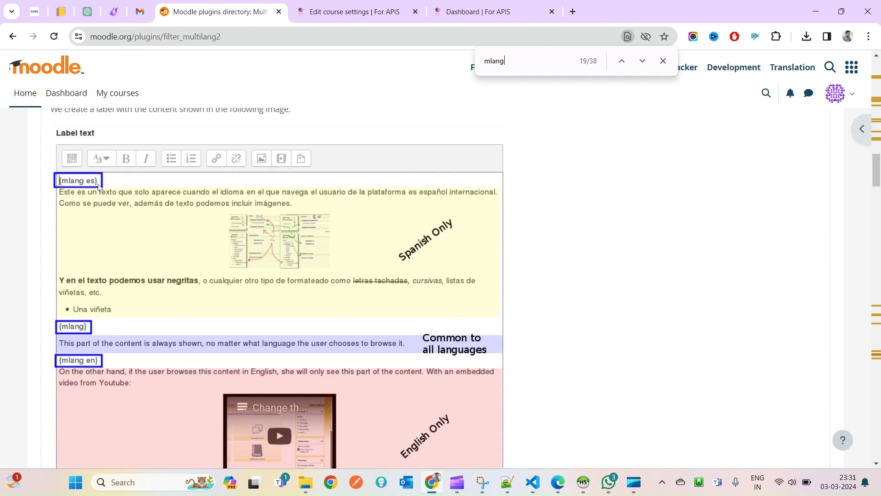
scroll(127, 379, down, 1)
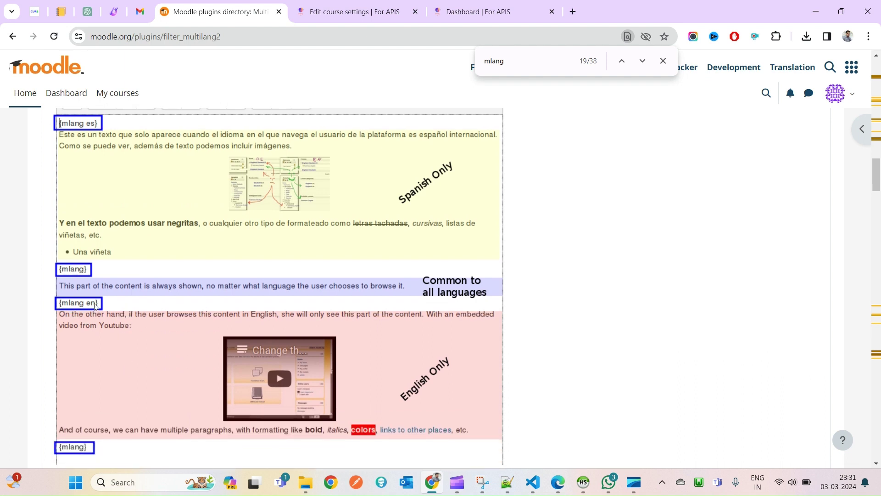
scroll(95, 306, up, 7)
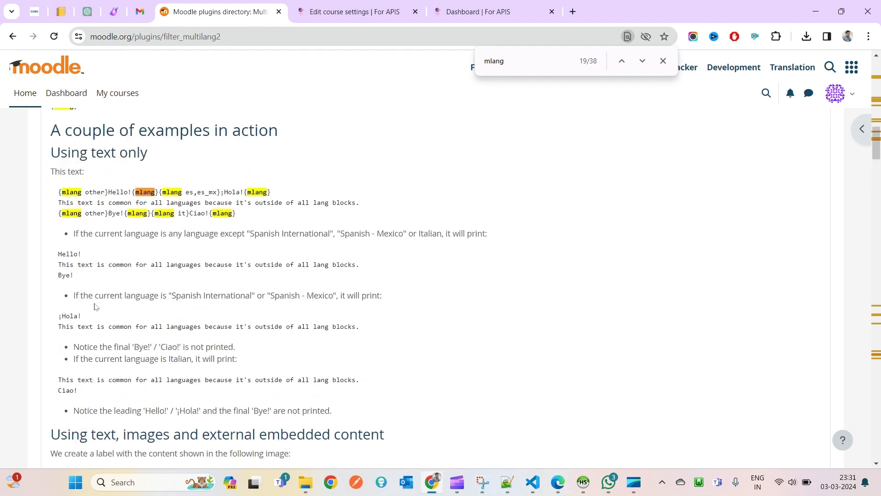
Copy the {mlang tag start from the text-only example and insert {mlang en at the beginning of the course full name
drag(57, 193, 80, 192)
key(ctrl+c)
click(354, 12)
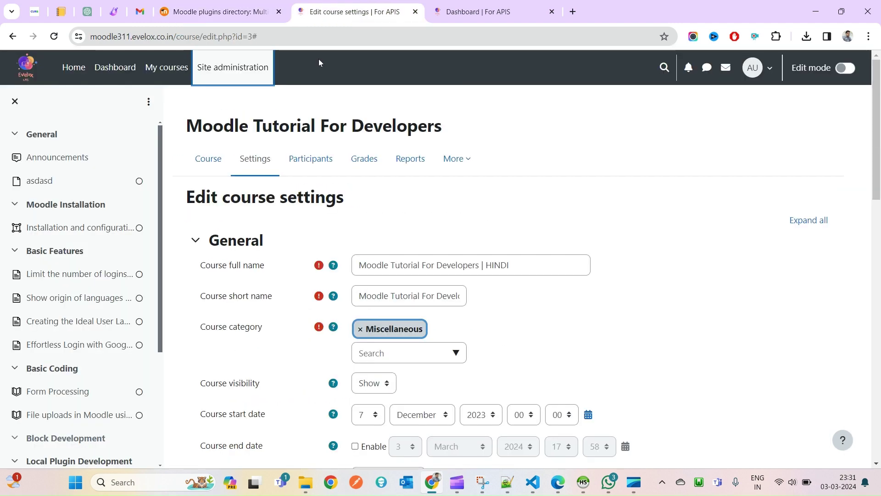
click(358, 270)
key(ctrl+v)
text(en)
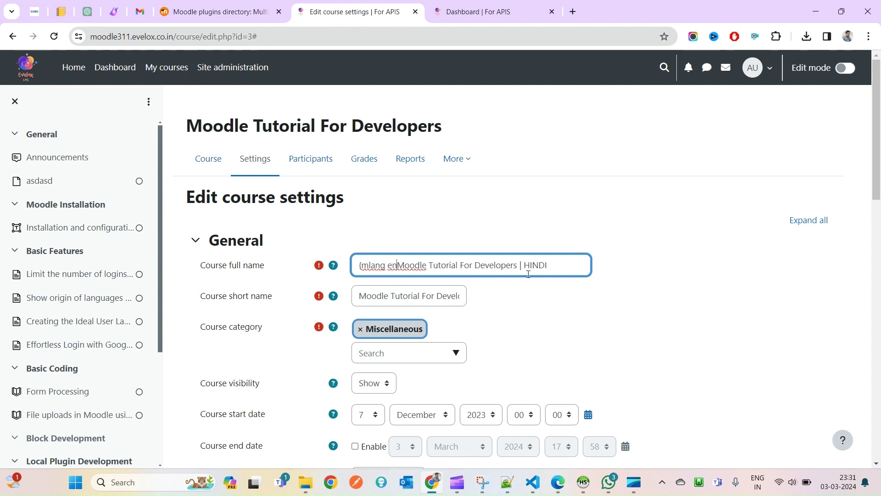
Copy the closing {mlang} tag from the plugin example and complete the course full name's opening tag with }
click(484, 6)
click(243, 12)
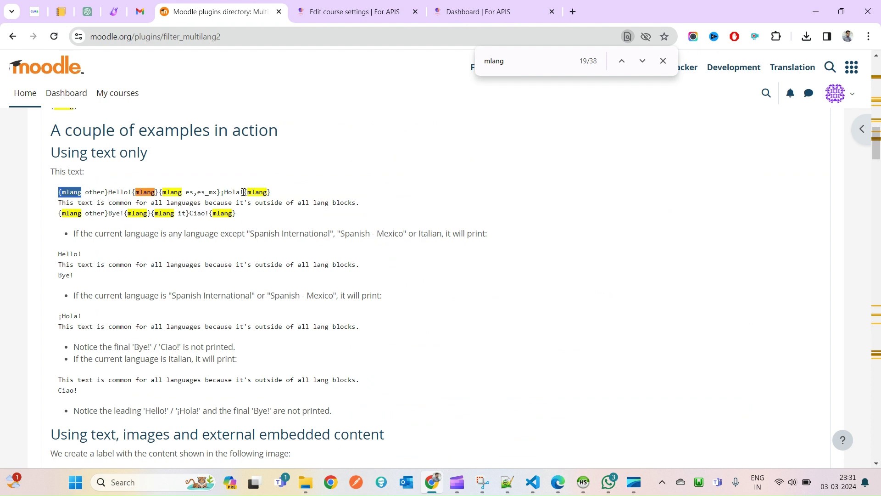
drag(243, 192, 272, 193)
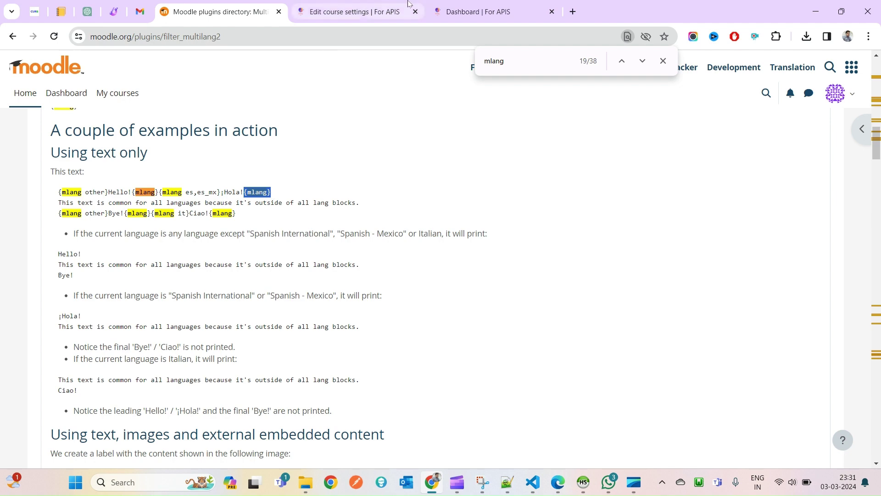
click(470, 3)
click(363, 4)
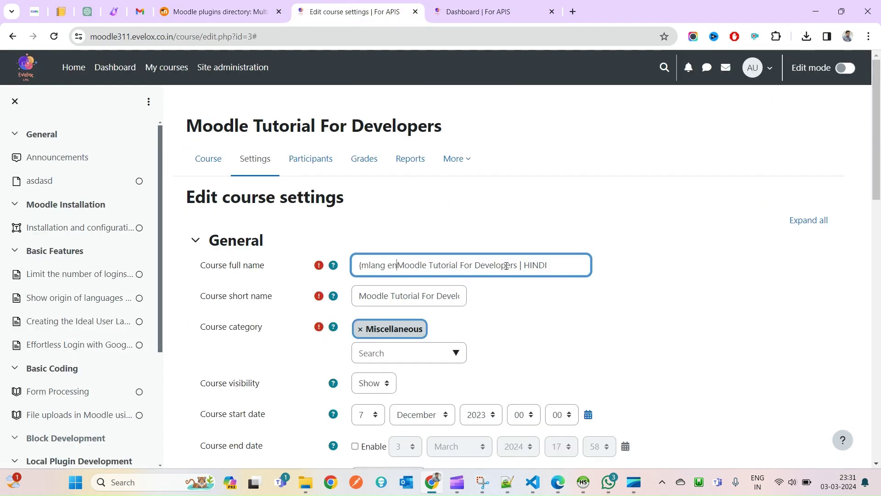
text(})
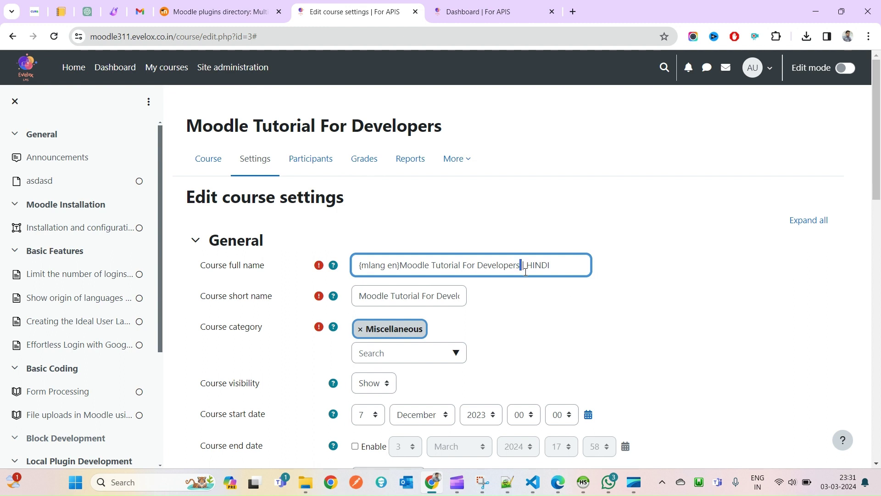
Replace the | HINDI suffix of the course full name with the closing tag {mlang}
key(shift+Right)
key(shift+Right)
key(shift+Right)
key(shift+Right)
key(shift+Right)
key(shift+Right)
key(shift+Right)
key(BackSpace)
text({mlang})
Review the full name {mlang en}Moodle Tutorial For Developers{mlang}, then save the course settings and display the course
drag(418, 266, 495, 269)
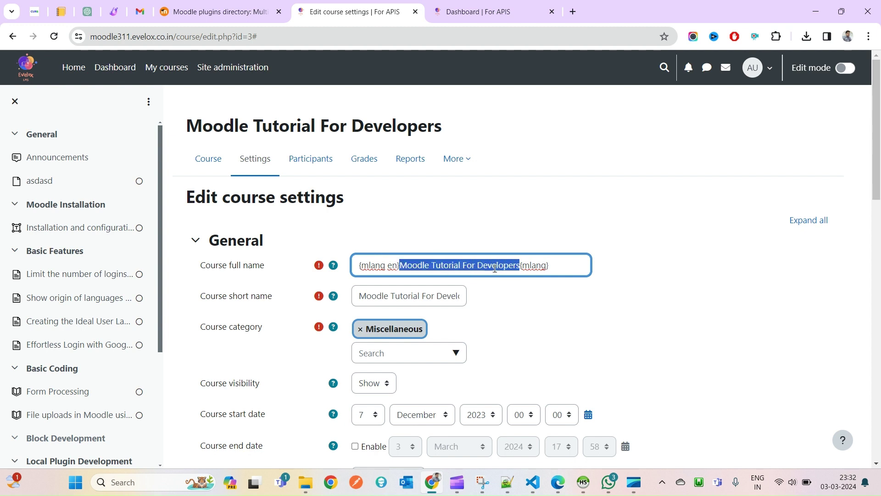
click(571, 267)
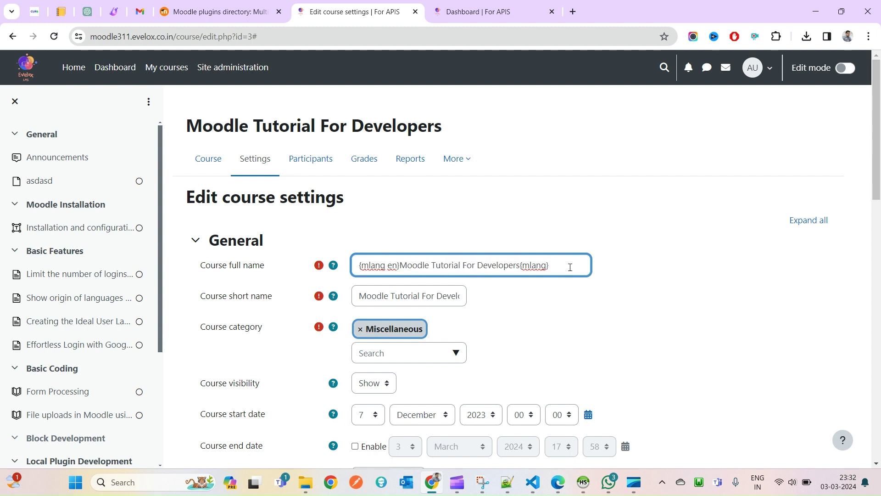
drag(570, 267, 272, 249)
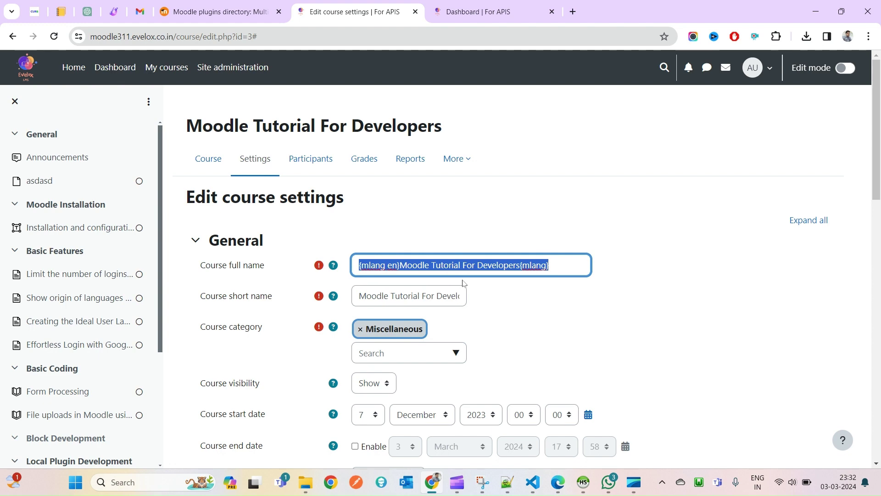
scroll(443, 295, down, 15)
click(387, 385)
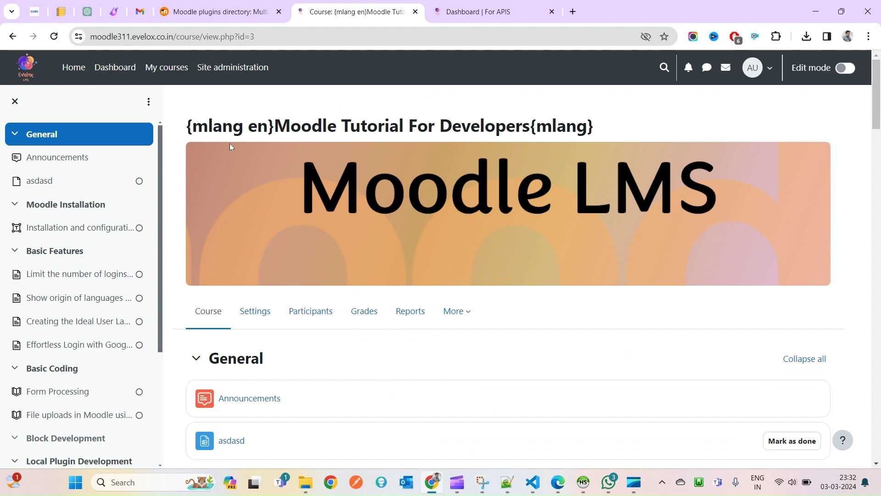
Check the tagged course name in the site home course list and on the course page against the plugin's example
click(83, 73)
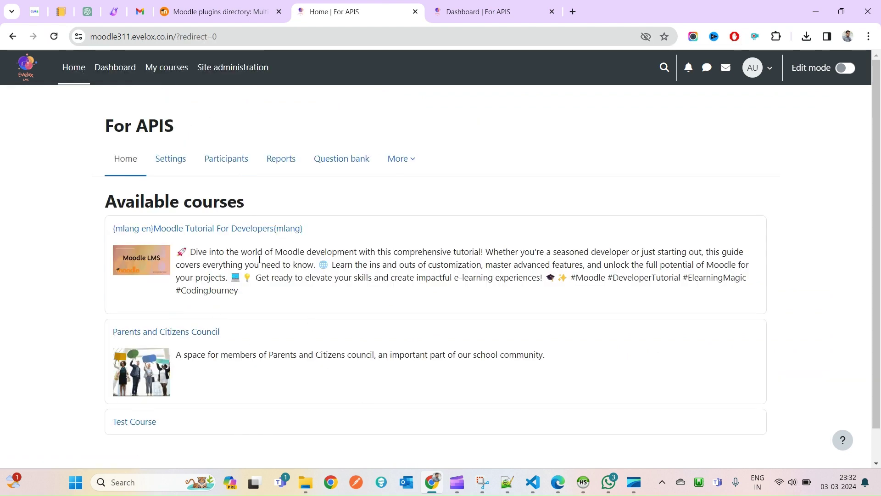
click(222, 229)
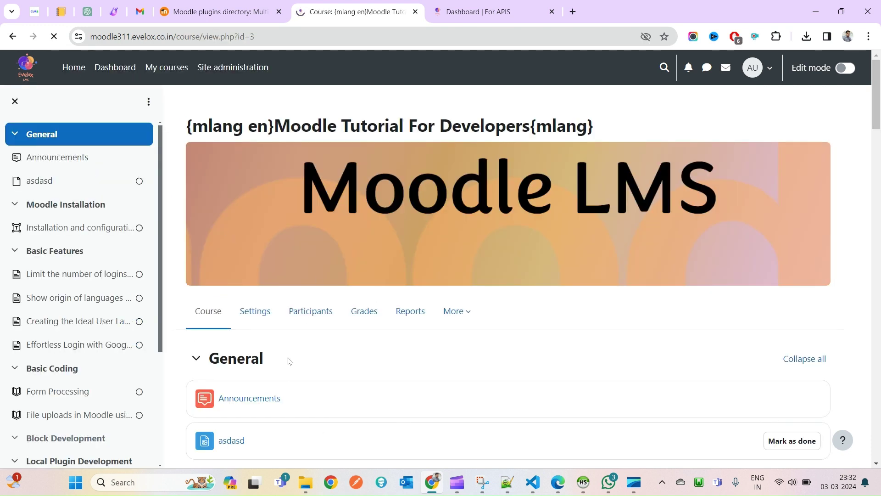
click(243, 6)
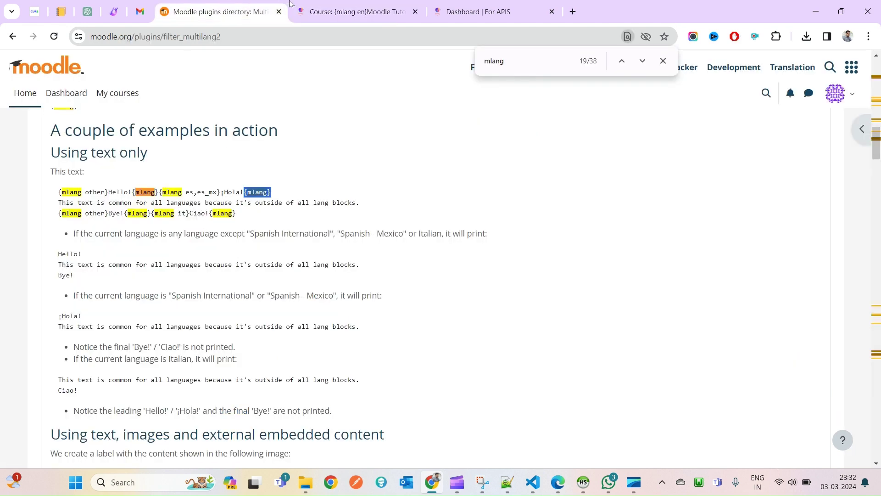
click(345, 7)
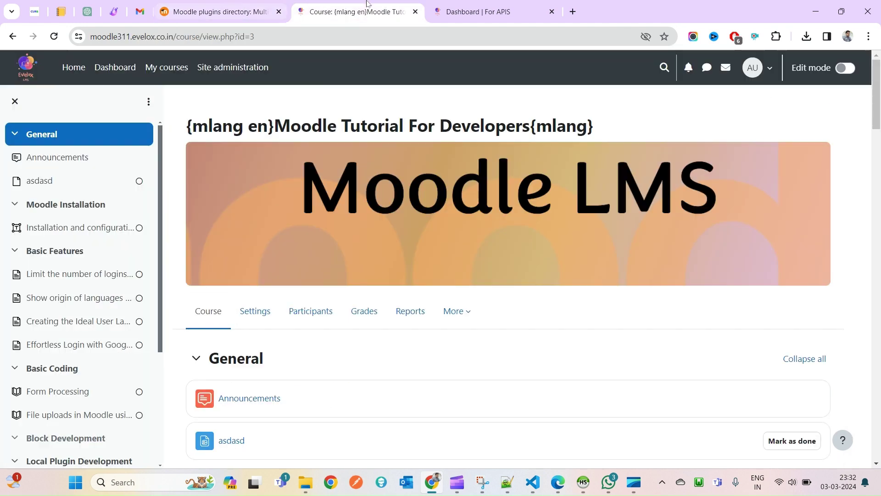
Check the Hindi code in the site's language selector, then open the course settings
click(760, 70)
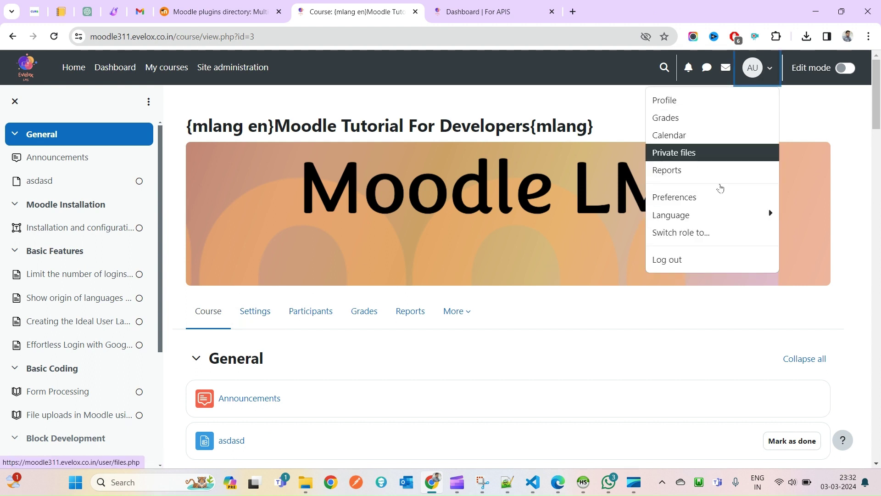
click(734, 215)
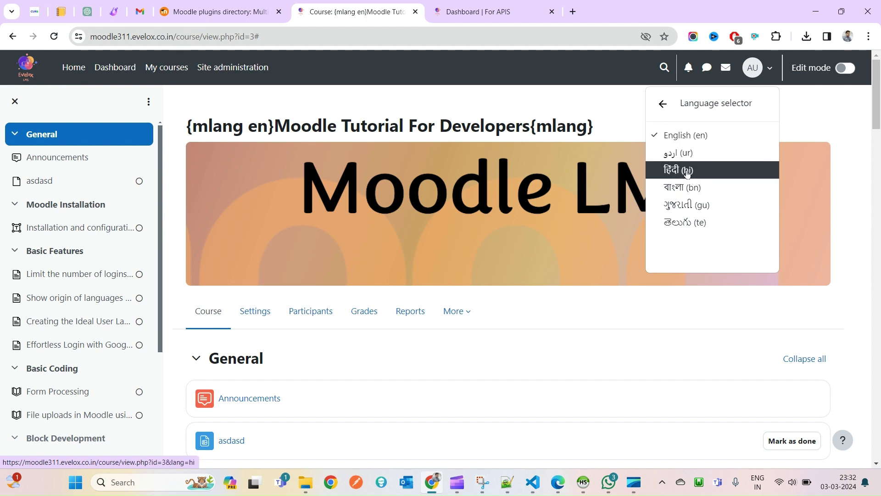
click(254, 314)
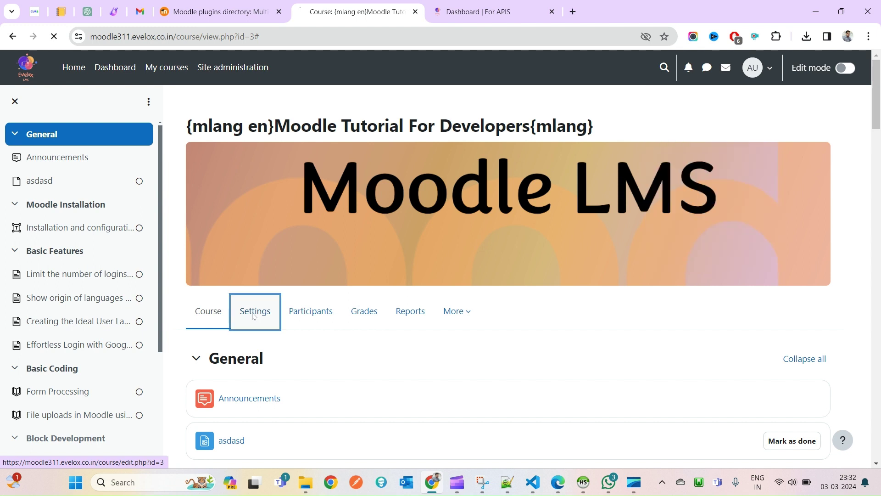
Duplicate the tagged English text at the end of the course full name and set the copy's language code to hi
double_click(445, 265)
key(ctrl+a)
key(ctrl+c)
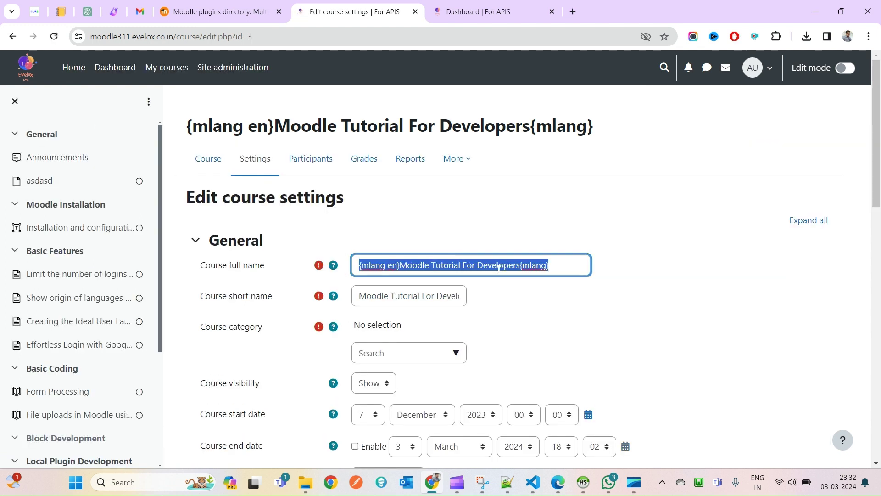
click(573, 270)
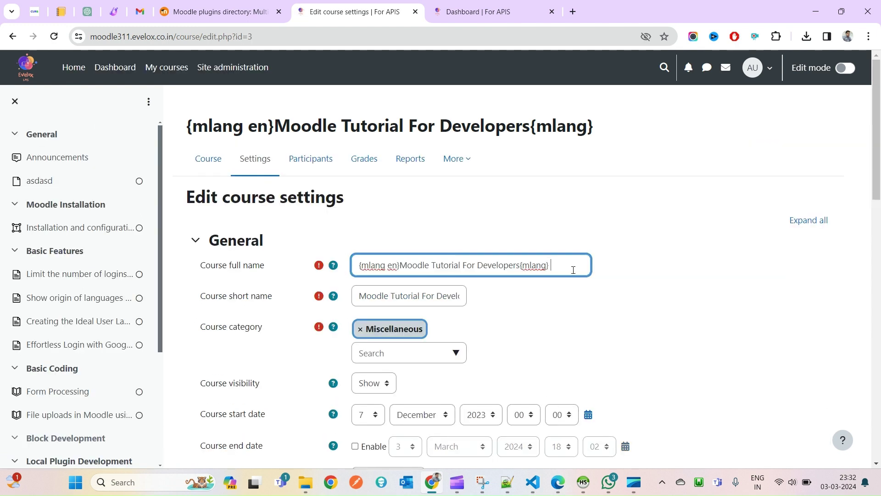
key(ctrl+v)
double_click(423, 265)
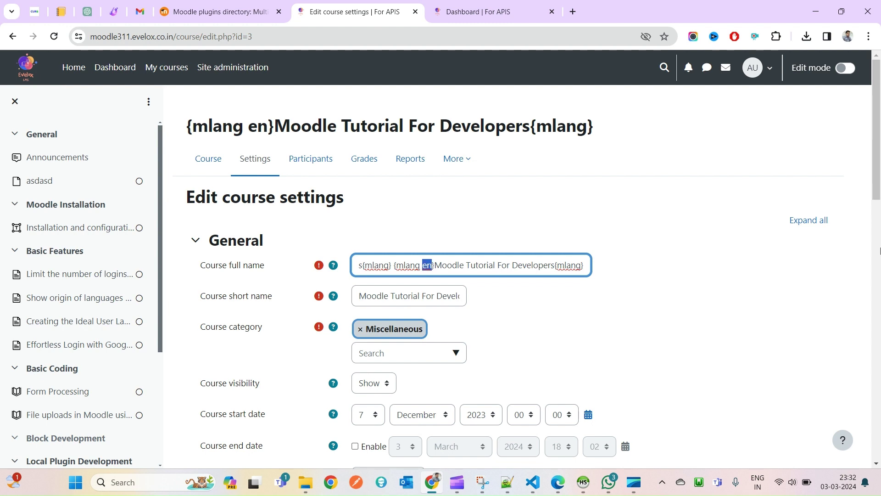
text(hi)
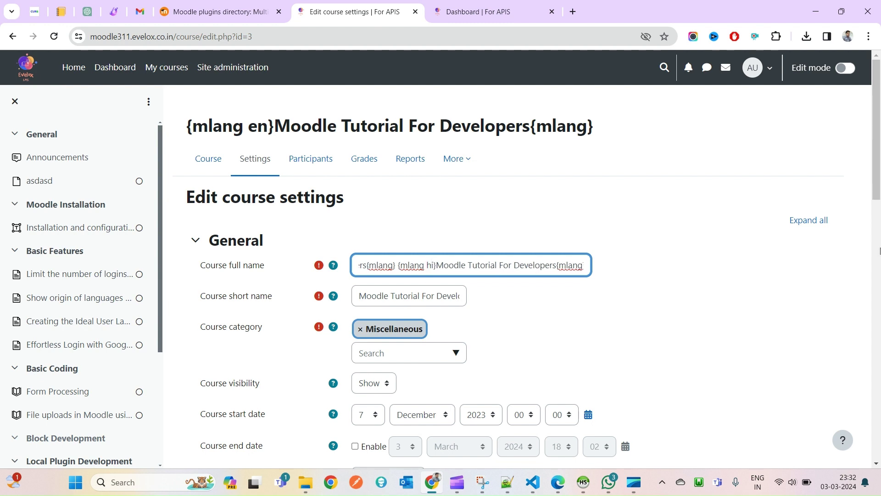
Copy "Moodle Tutorial For Developers" from the hi block and search Google for "english to hindi" in a new tab
drag(436, 266, 556, 266)
key(ctrl+c)
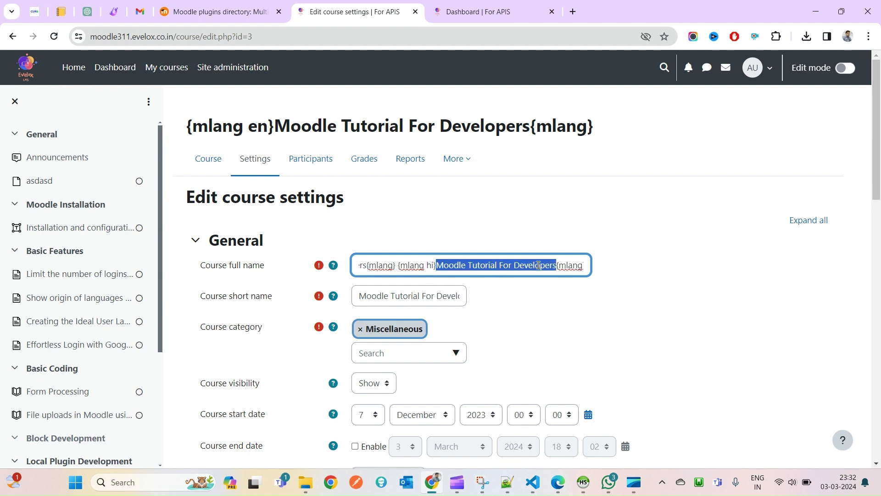
click(573, 11)
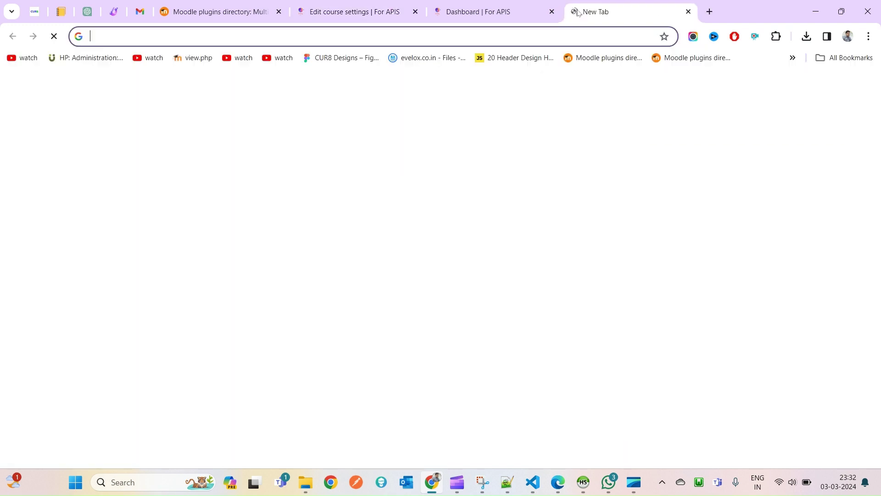
text(eng)
key(Down)
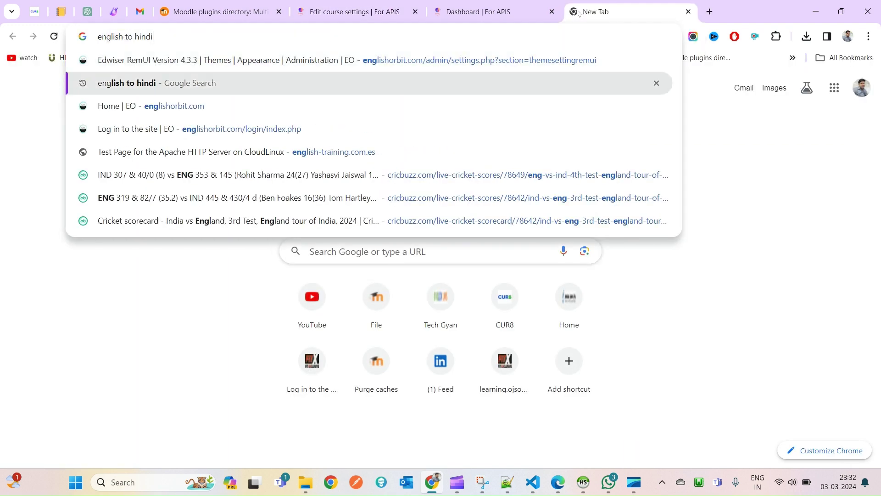
key(Return)
Translate the copied course name from English to Hindi and copy the translation
click(167, 244)
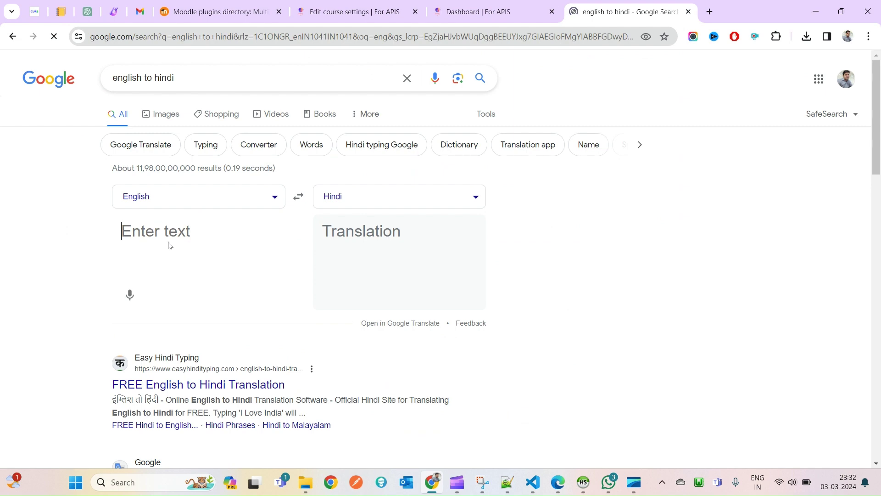
key(ctrl+v)
drag(323, 228, 388, 248)
key(ctrl+c)
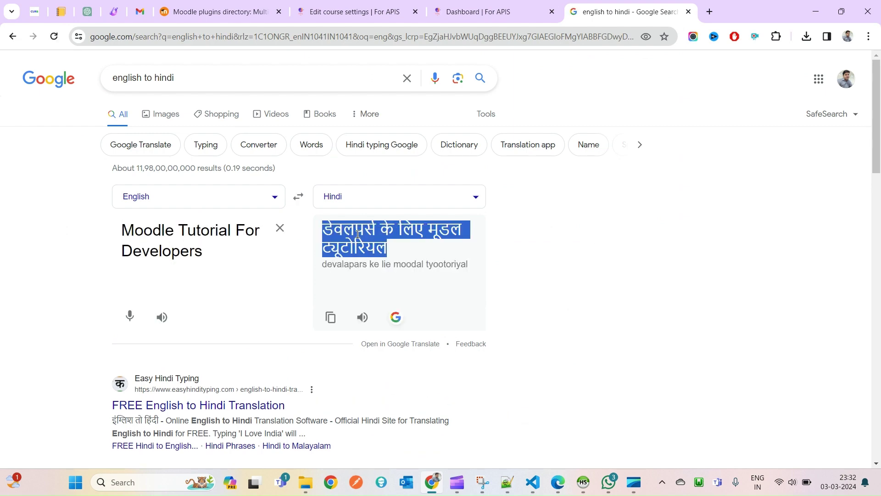
Replace the English text in the full name's {mlang hi} block with डेवलपर्स के लिए मूडल ट्यूटोरियल
click(353, 6)
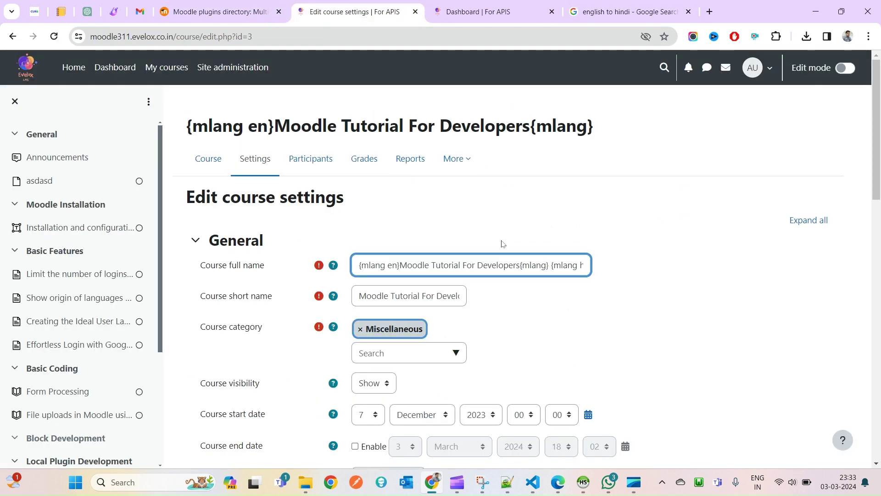
mouse_move(551, 268)
mouse_down()
mouse_move(646, 268)
mouse_move(543, 271)
mouse_up()
click(486, 267)
double_click(442, 265)
drag(441, 266, 534, 265)
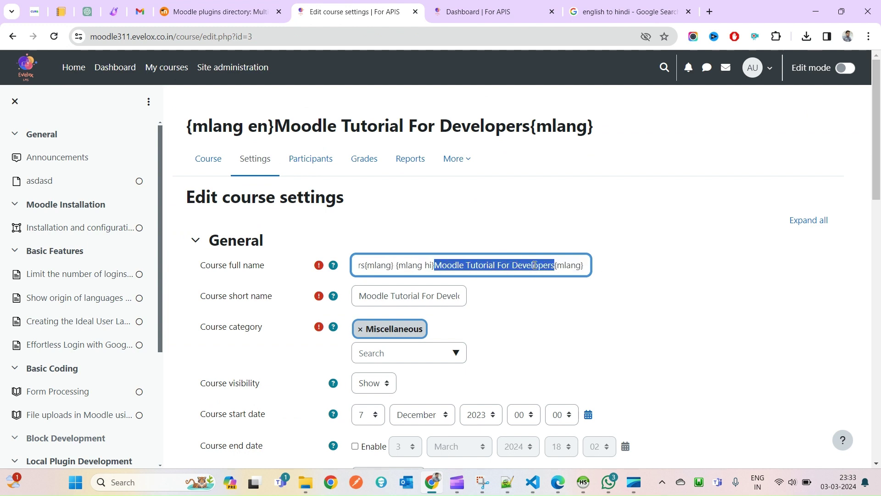
key(ctrl+v)
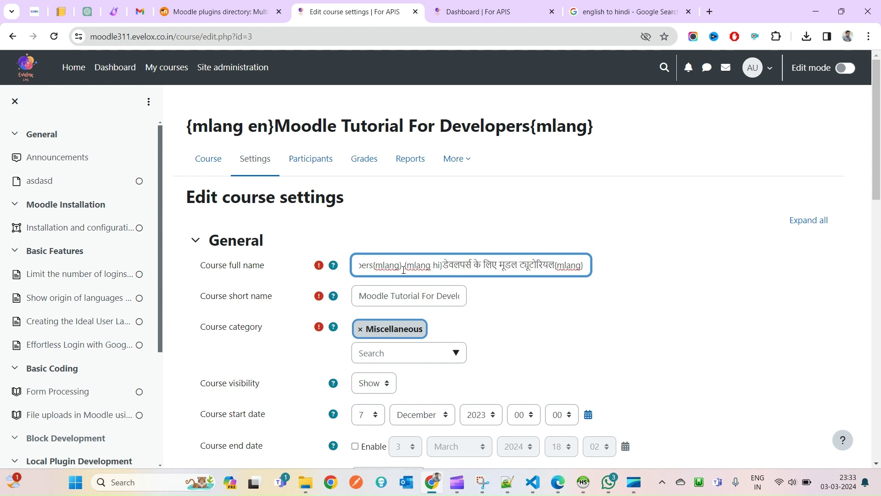
Review the Hindi text and its surrounding {mlang hi} and {mlang} tags in the course full name
key(ctrl+Right)
key(ctrl+Right)
drag(405, 267, 614, 271)
click(450, 266)
drag(454, 267, 539, 267)
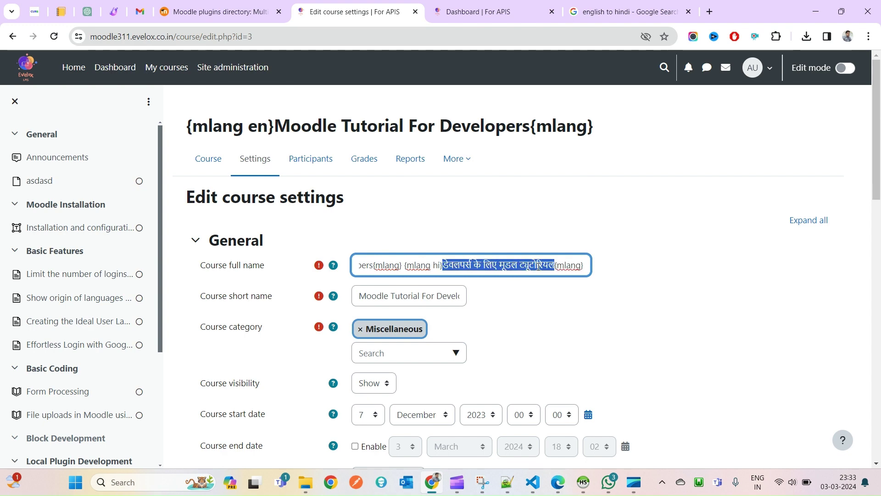
scroll(512, 321, down, 3)
scroll(511, 324, up, 3)
Check the Gujarati language code in Moodle, then translate the Hindi course name into Gujarati and copy the translation
click(767, 81)
click(734, 212)
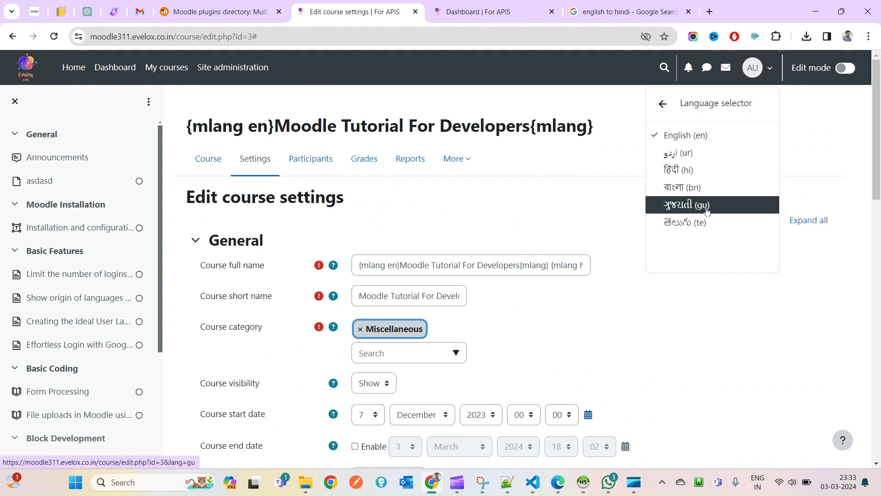
key(ctrl+9)
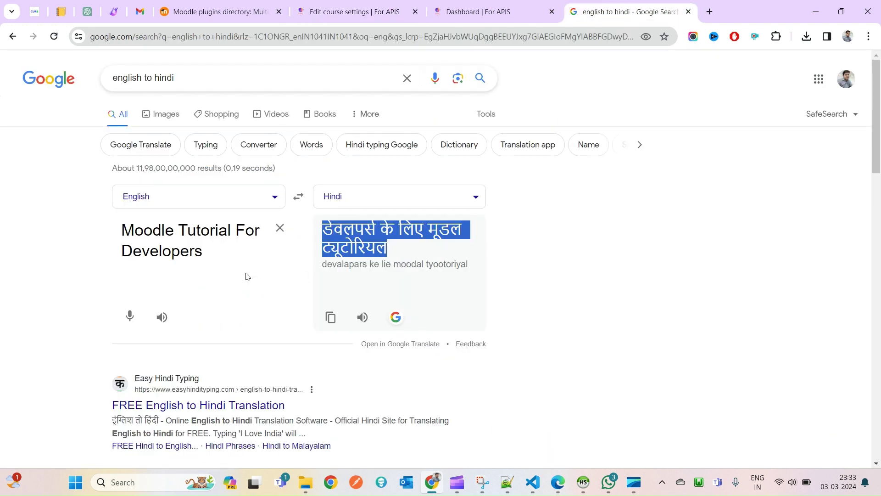
click(224, 199)
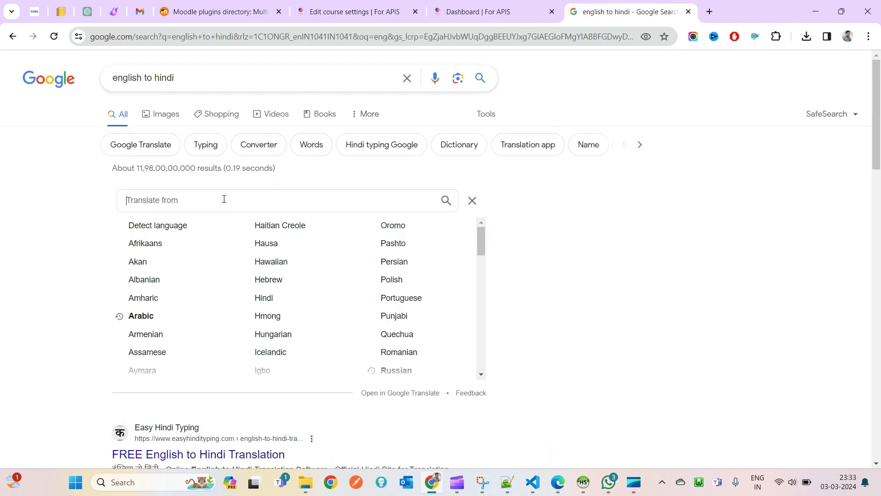
text(guj)
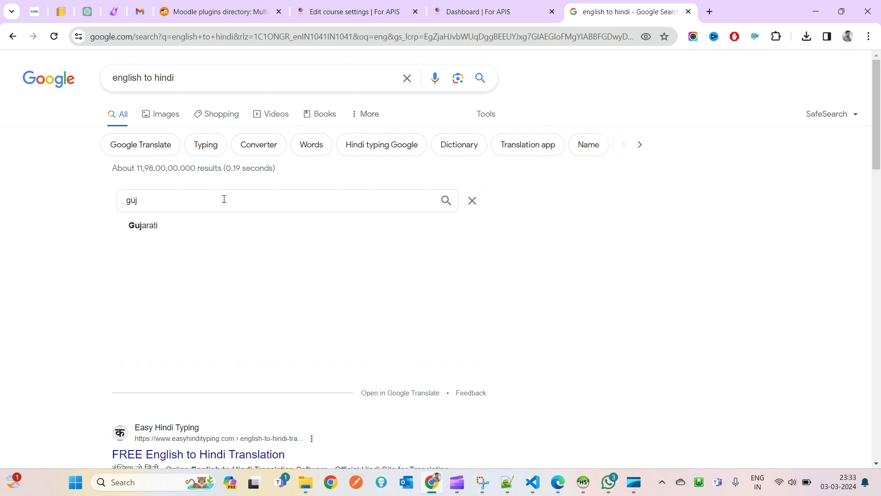
click(159, 228)
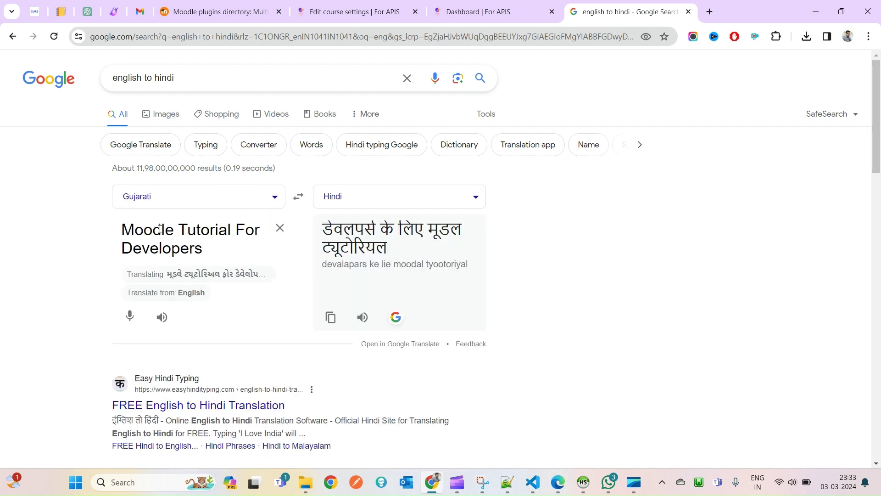
click(298, 197)
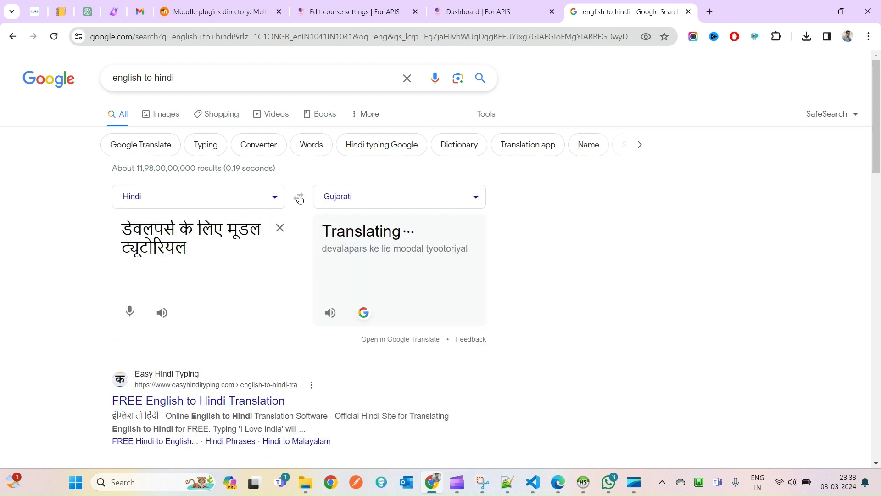
triple_click(361, 248)
key(ctrl+c)
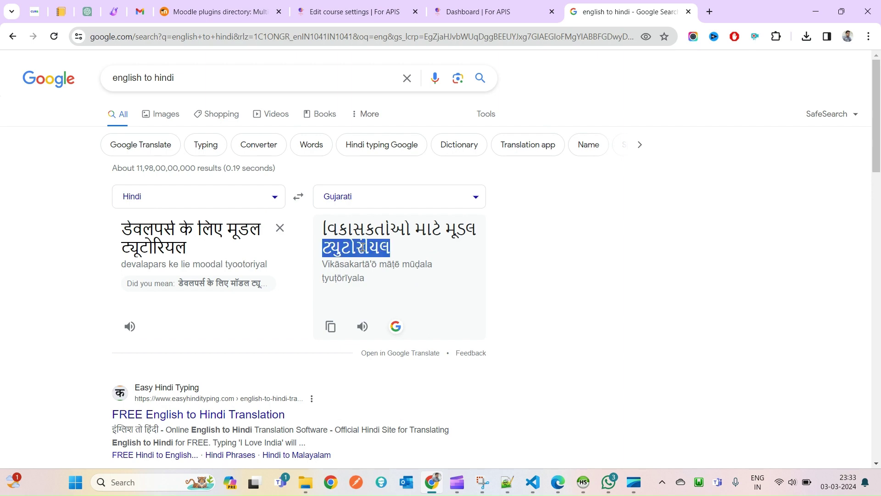
Append {mlang gu}વિકાસકર્તાઓ માટે મૂડલ ટ્યુટોરીયલ{mlang} to the end of the course full name
click(335, 5)
drag(563, 263, 816, 283)
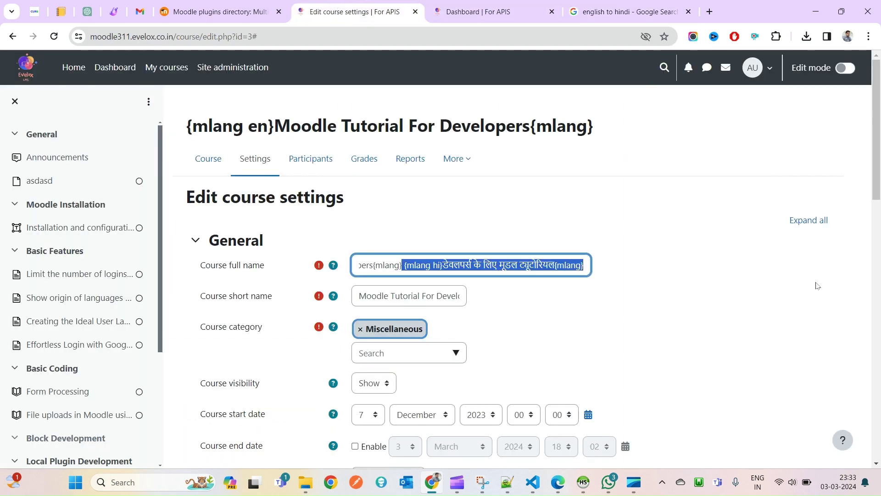
key(End)
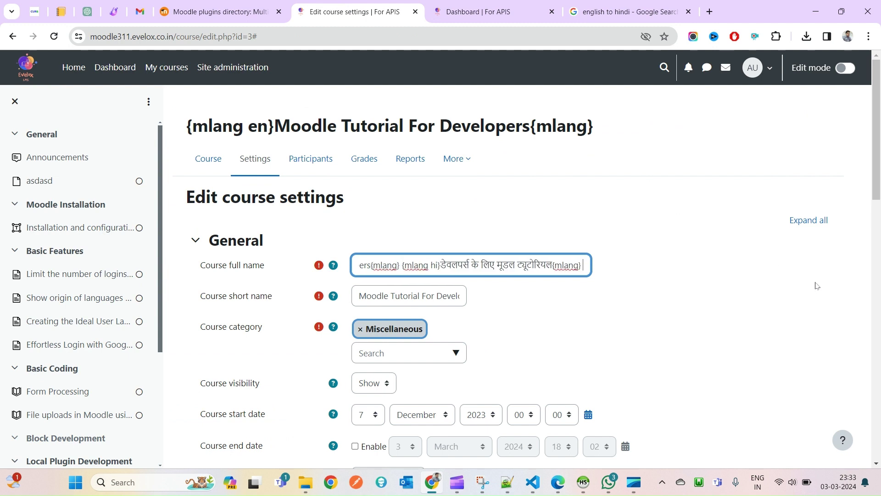
text({mlang gu)
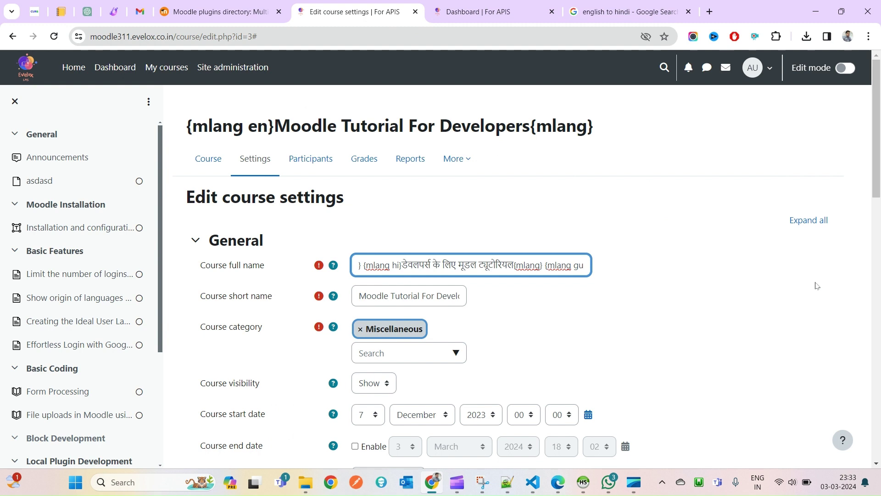
text(})
key(ctrl+v)
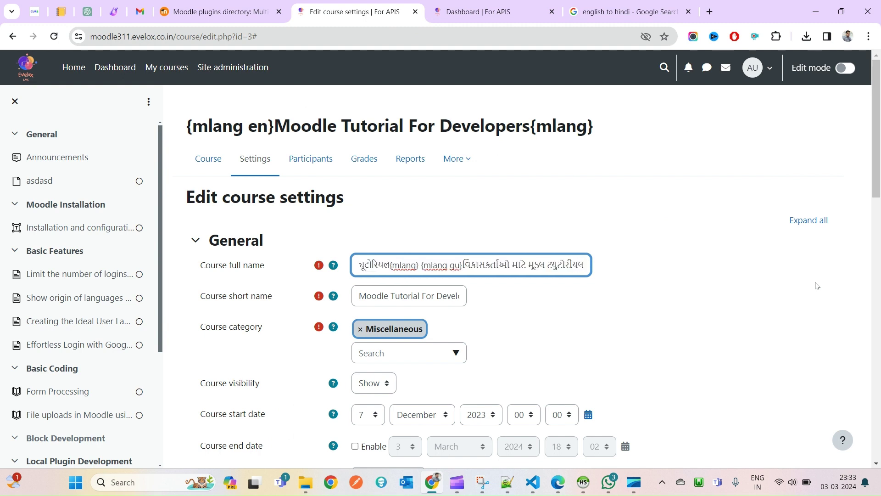
text({mlang)
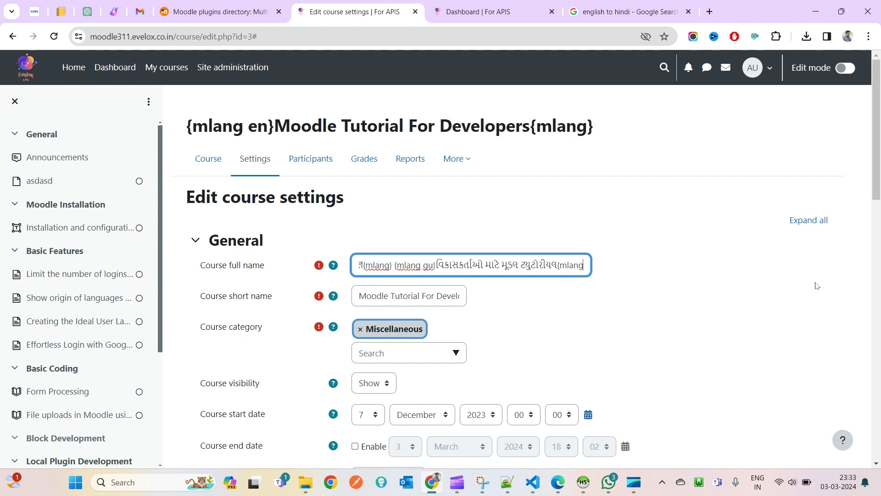
text(})
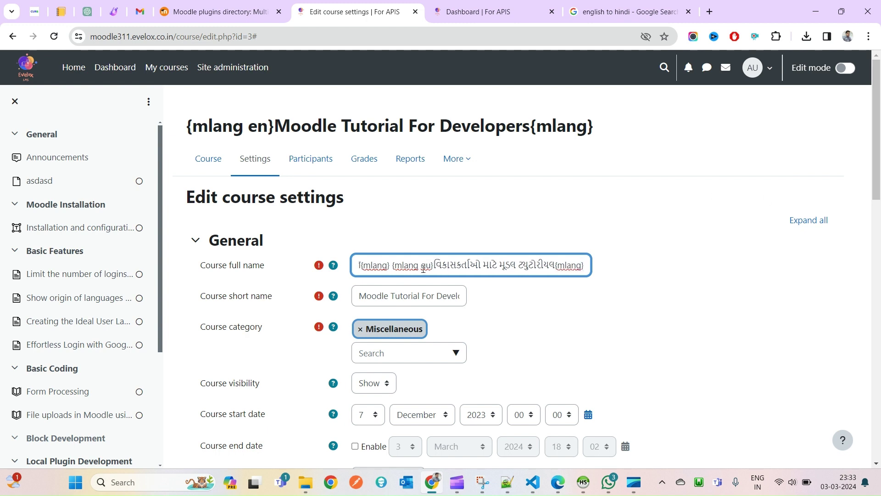
Check the mlang tags throughout the course full name against the languages offered in the language selector
drag(418, 267, 394, 266)
key(ctrl+f)
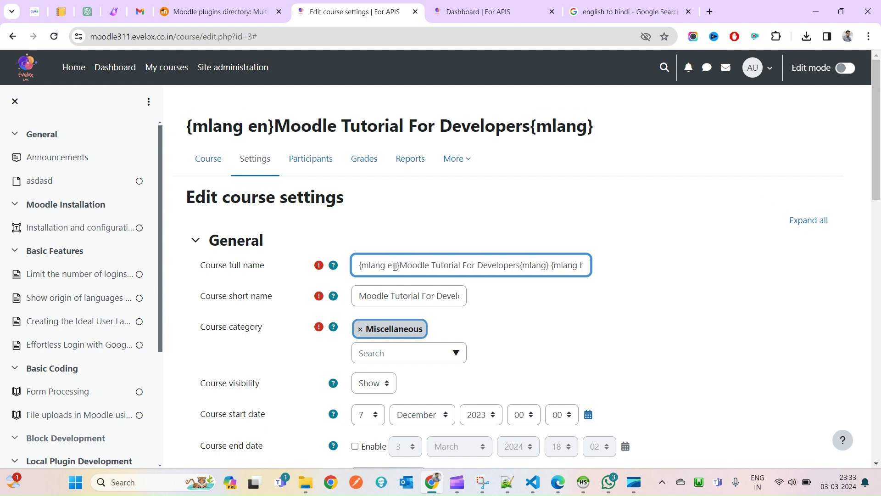
click(453, 267)
key(ctrl+a)
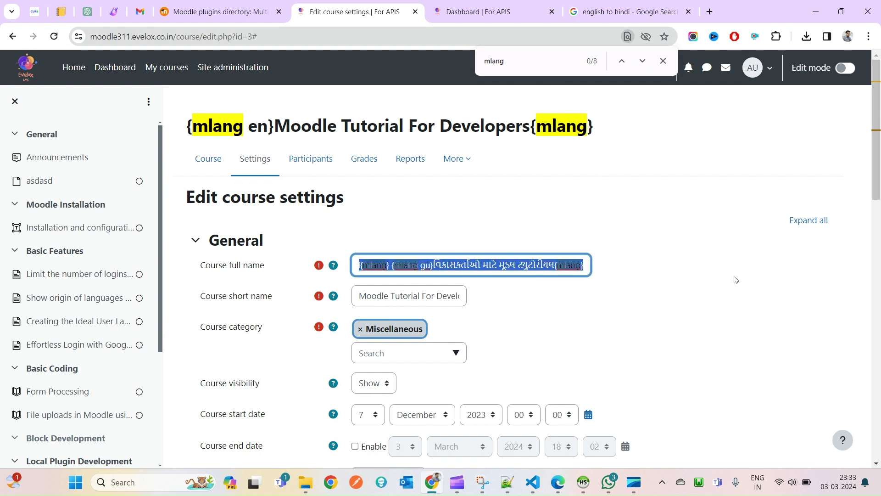
click(585, 270)
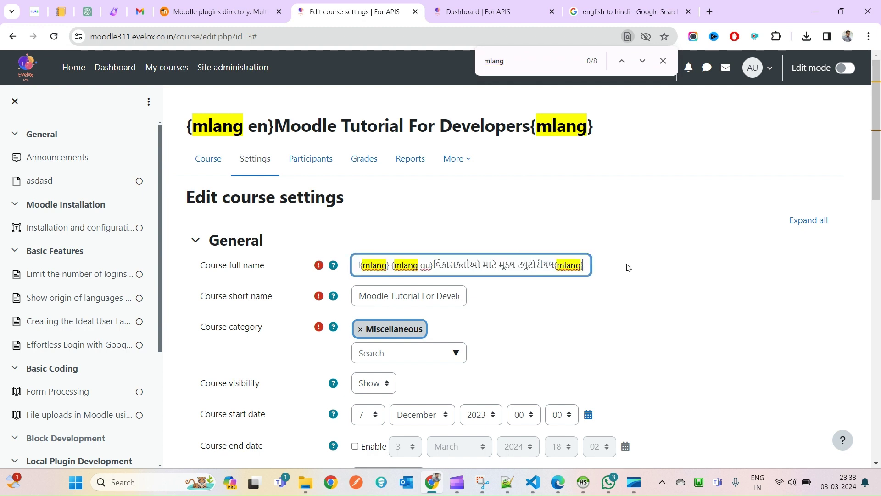
click(663, 61)
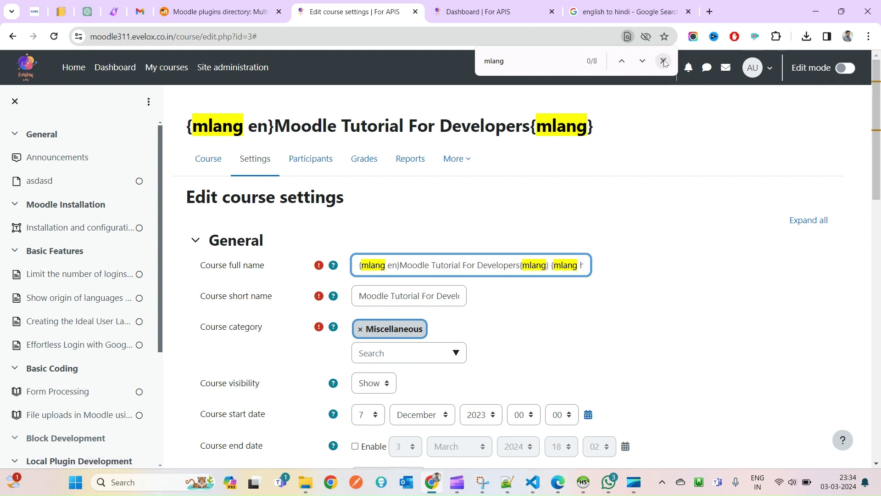
click(763, 76)
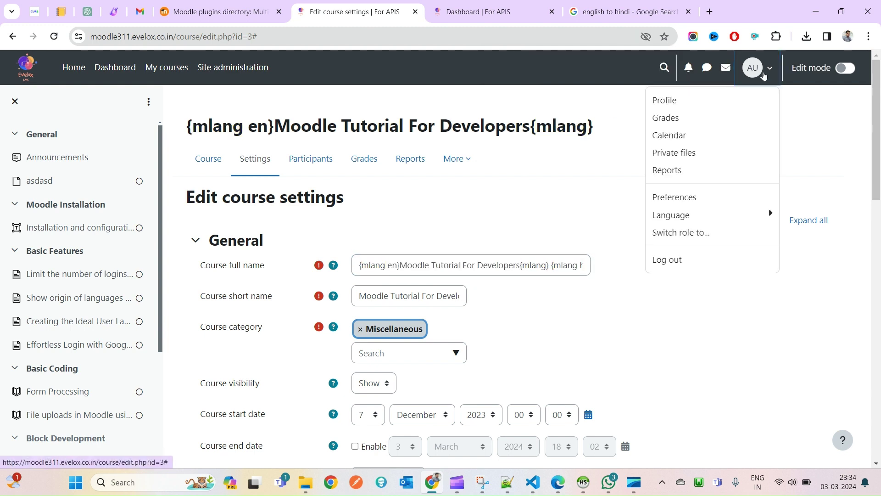
click(734, 216)
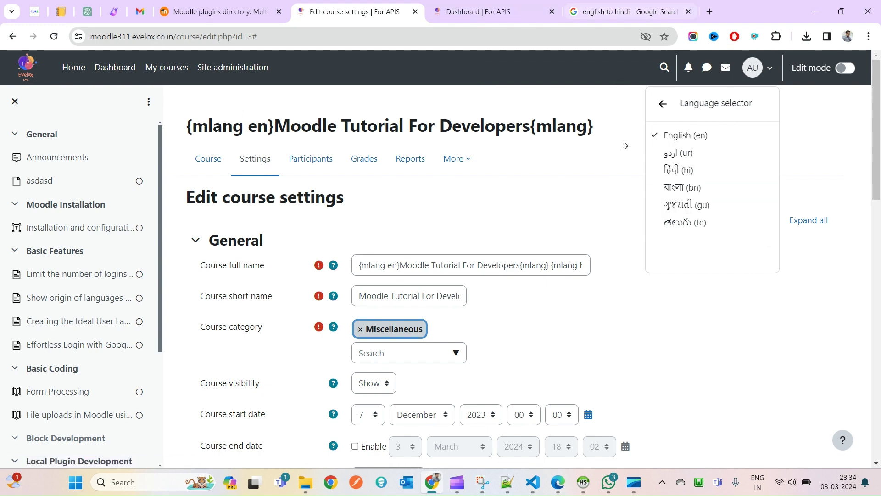
Examine the {mlang other} example, {mlang other}Bye!{mlang}{mlang it}Ciao!{mlang}, in the Multi-Language Content (v2) plugin documentation
click(604, 6)
click(269, 5)
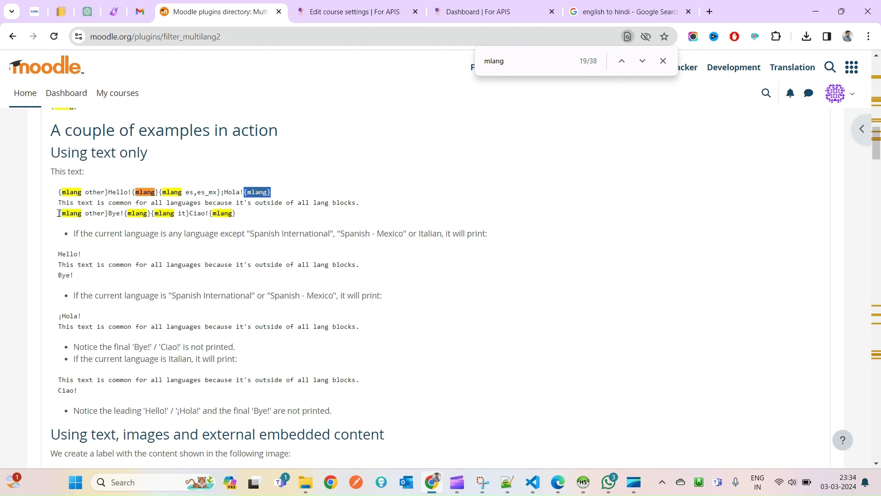
drag(59, 213, 109, 214)
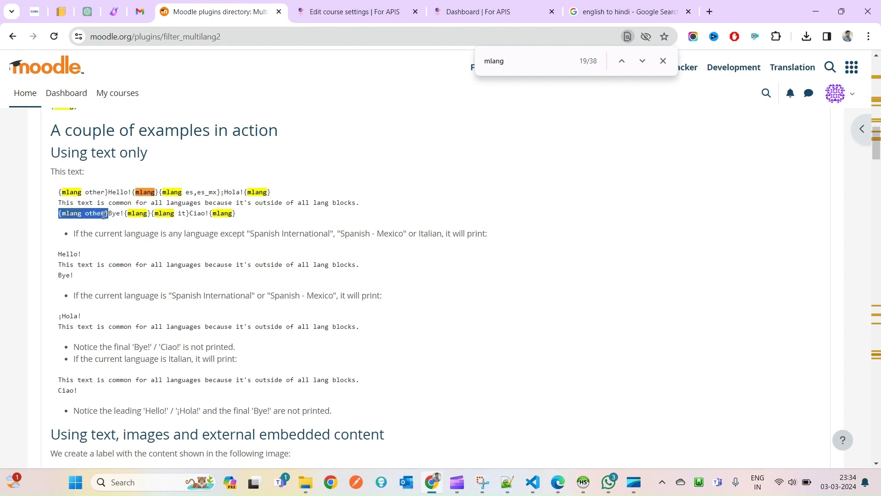
click(78, 202)
drag(65, 195, 108, 193)
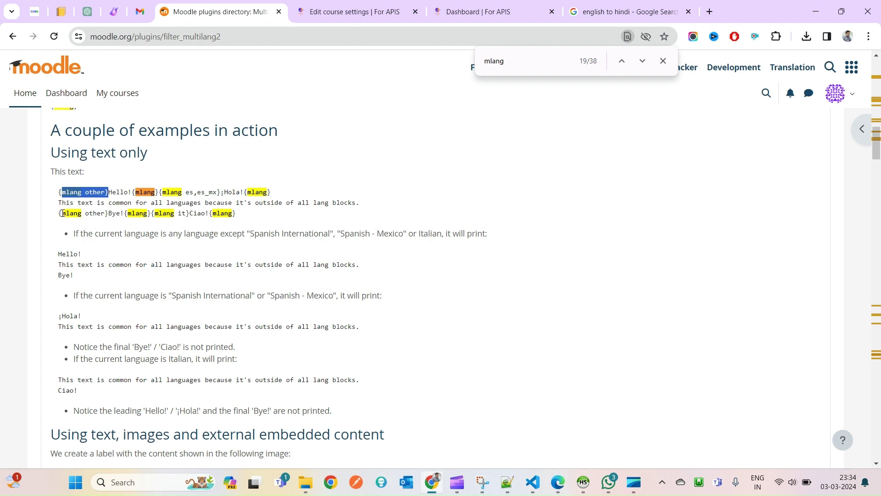
drag(60, 212, 151, 214)
click(257, 224)
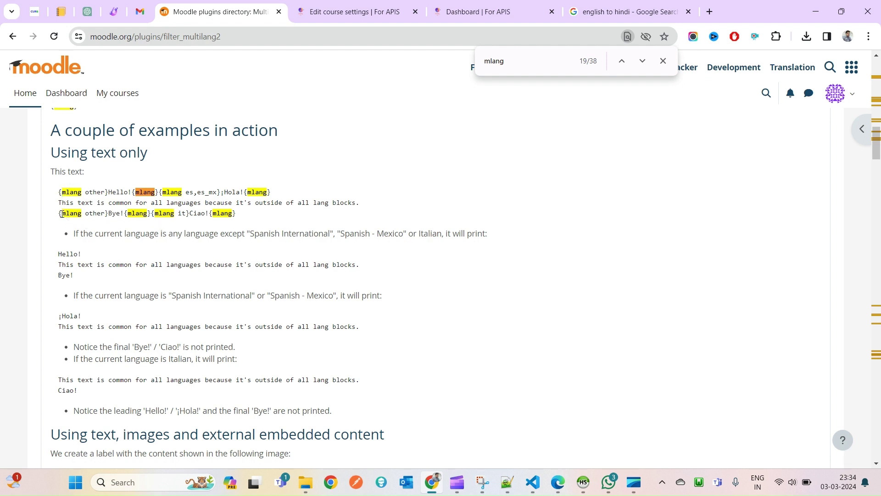
drag(62, 214, 244, 217)
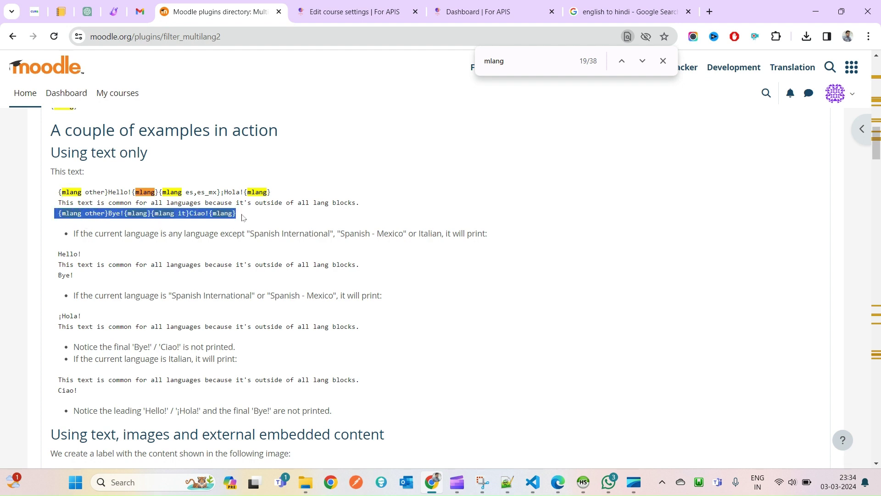
Recheck the mlang-tagged course full name in the course settings, then save the changes and display the course
click(354, 11)
click(357, 266)
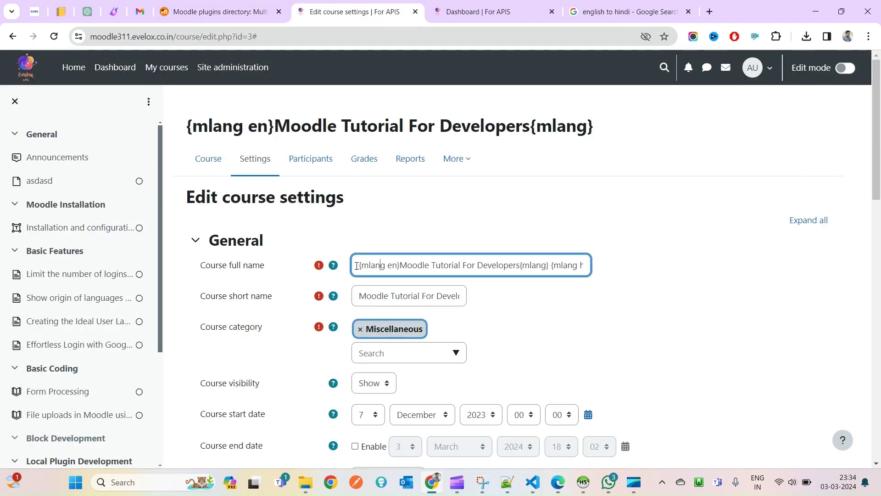
key(ctrl+a)
click(480, 267)
drag(480, 267, 606, 273)
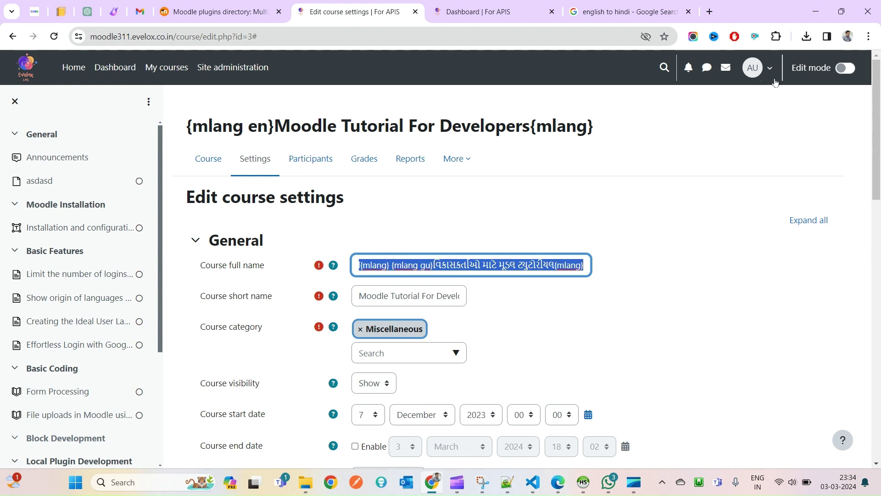
scroll(411, 386, down, 10)
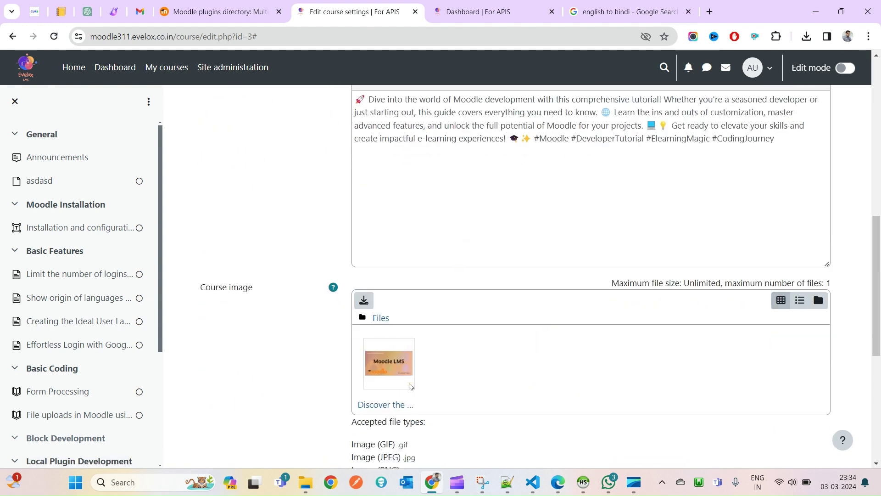
scroll(411, 386, down, 5)
click(404, 386)
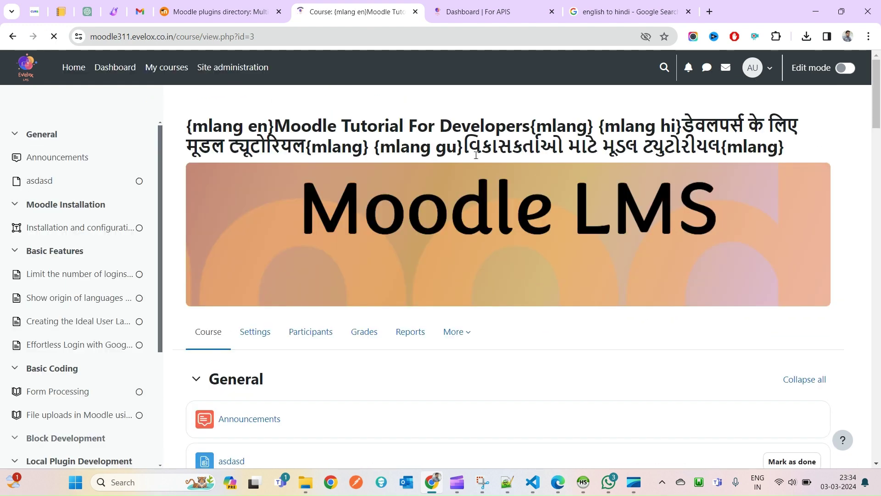
Switch the site language to Telugu to check how the course name displays, then switch back to English
click(762, 70)
click(717, 222)
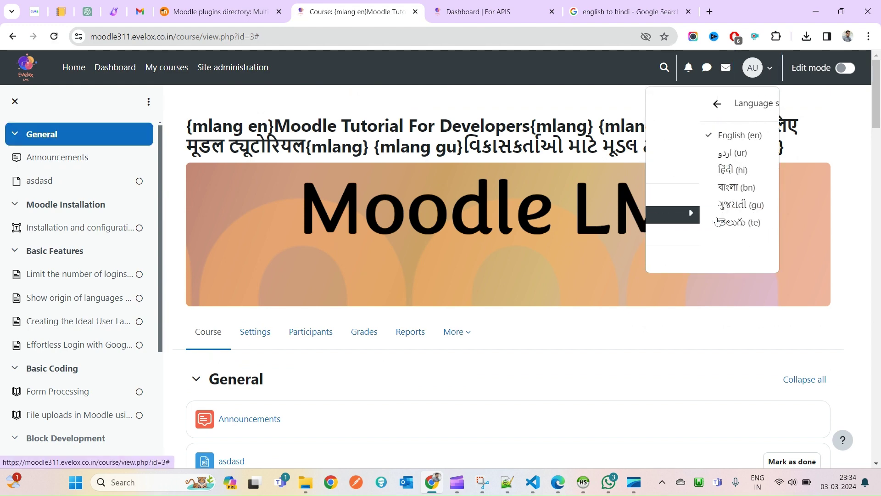
click(694, 223)
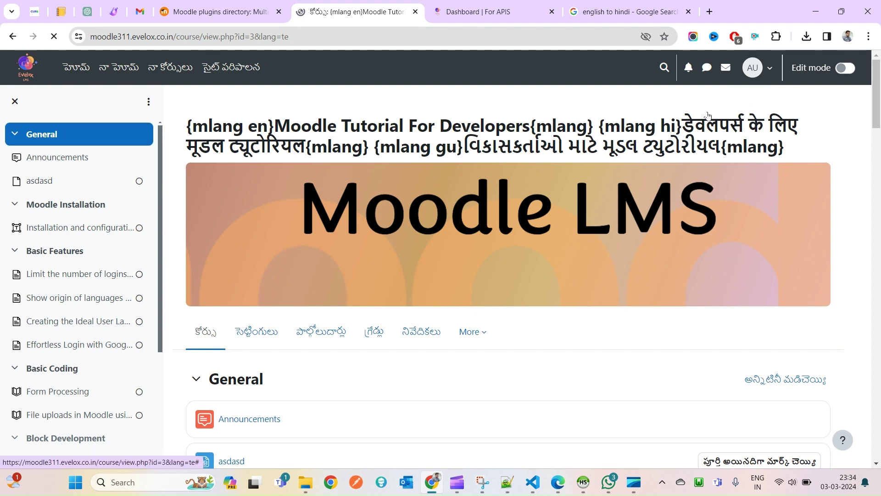
click(771, 72)
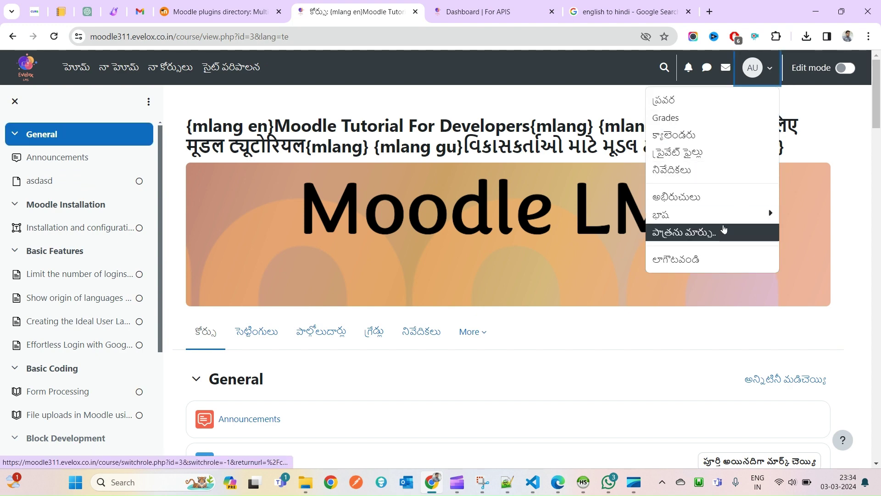
click(713, 213)
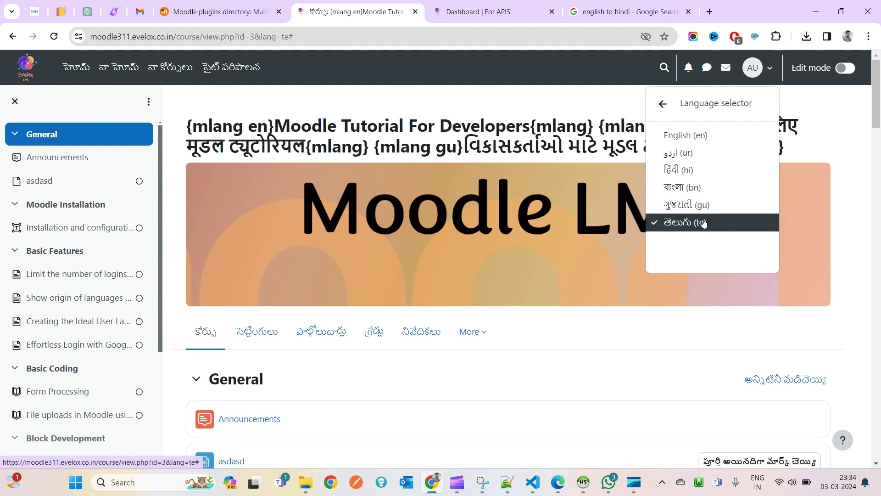
click(703, 135)
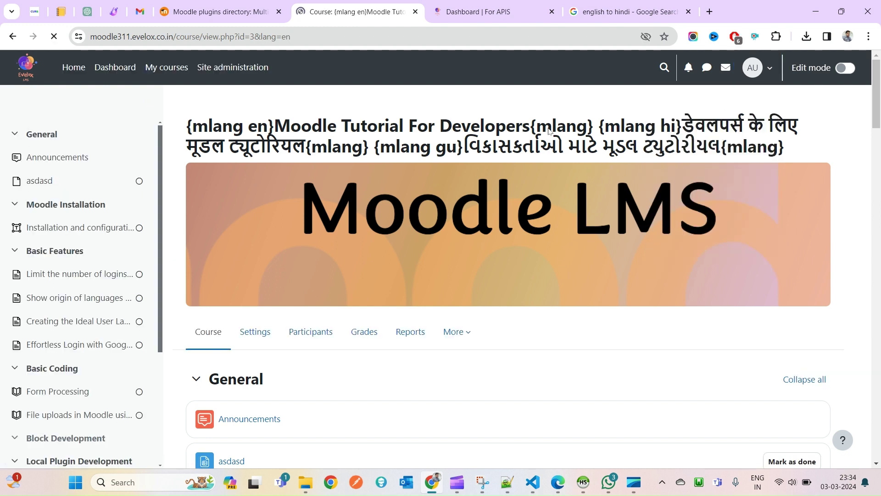
Reopen the course settings and review the mlang tags in the course full name
click(252, 340)
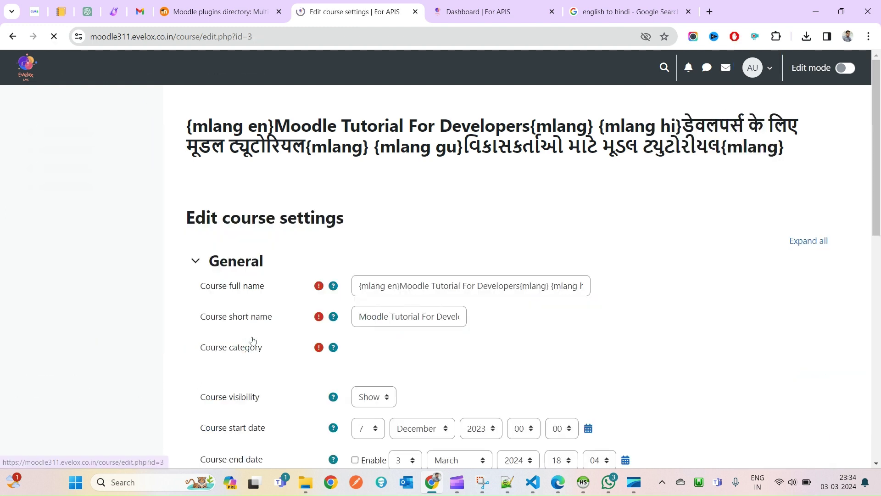
click(471, 285)
key(ctrl+a)
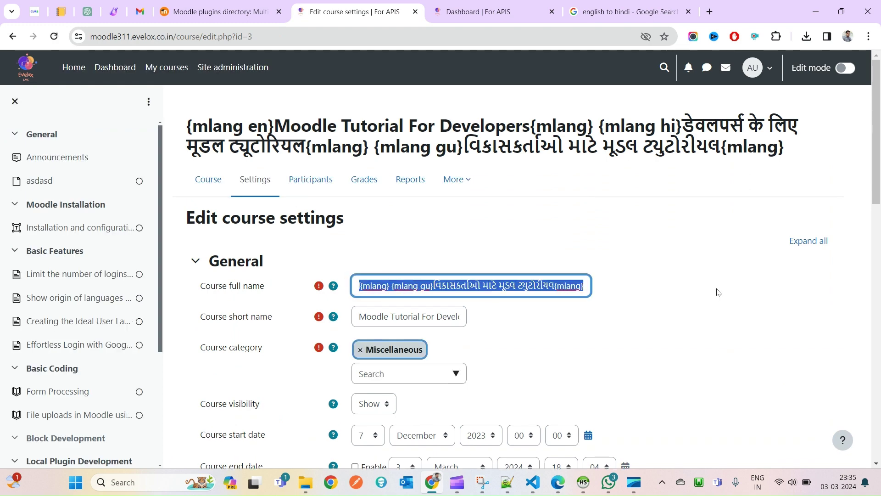
click(448, 286)
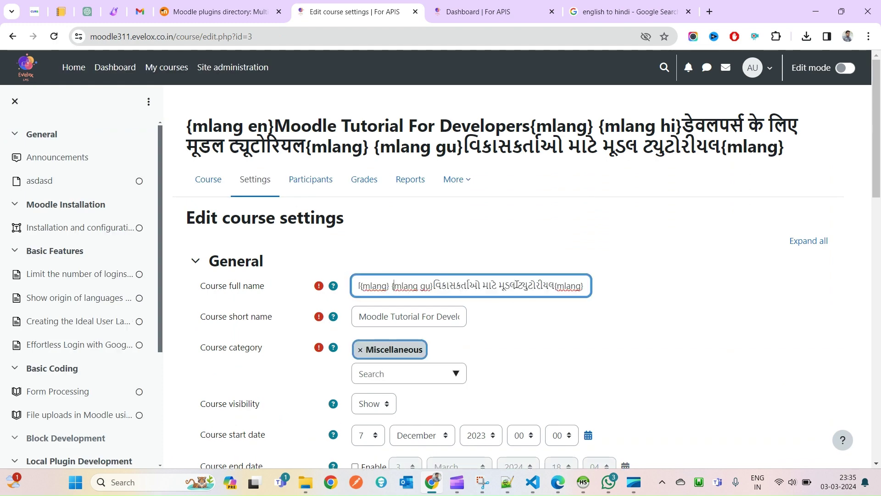
key(ctrl+Tab)
key(ctrl+Tab)
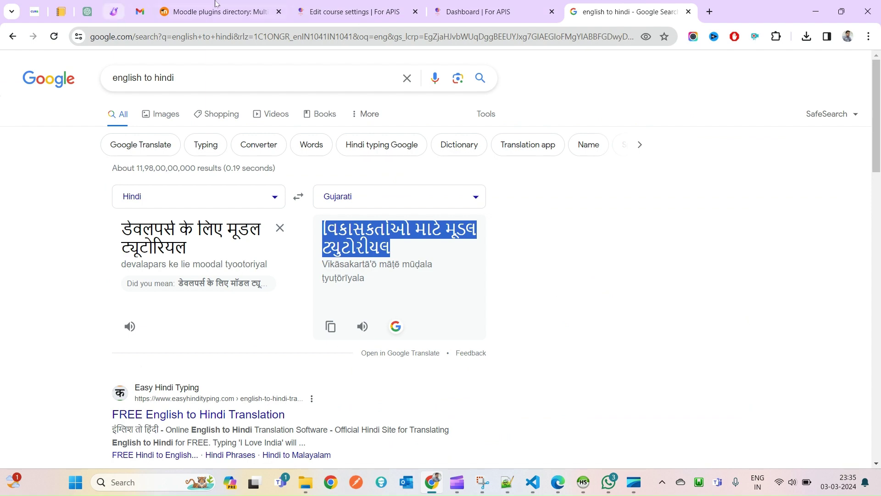
Copy {mlang other}Bye!{mlang}{mlang it}Ciao!{mlang} from the plugin documentation into the open Notepad++ file, below the existing HTML
click(217, 10)
drag(60, 214, 250, 222)
key(ctrl+c)
click(507, 482)
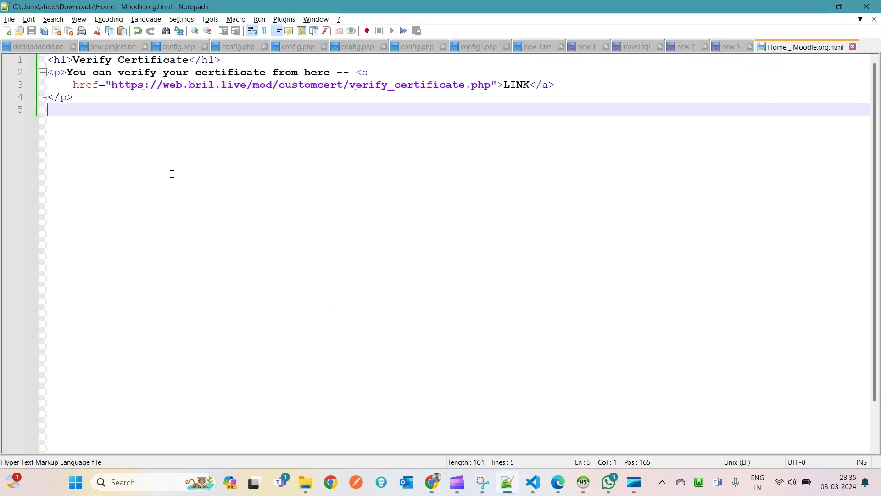
key(Return)
key(Return)
key(ctrl+v)
key(Return)
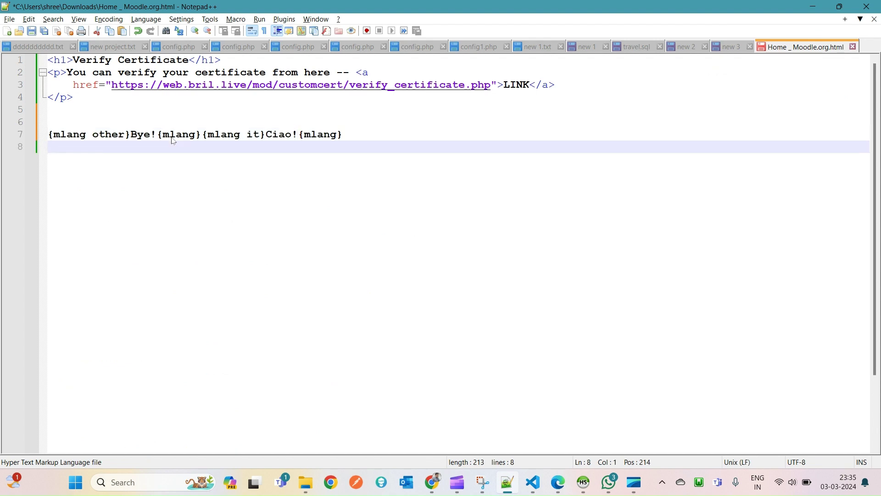
Using the English course name copied from Moodle, edit the Notepad++ example to {mlang other}Moodle Tutorial For Developers{mlang}
key(alt+Tab)
click(349, 12)
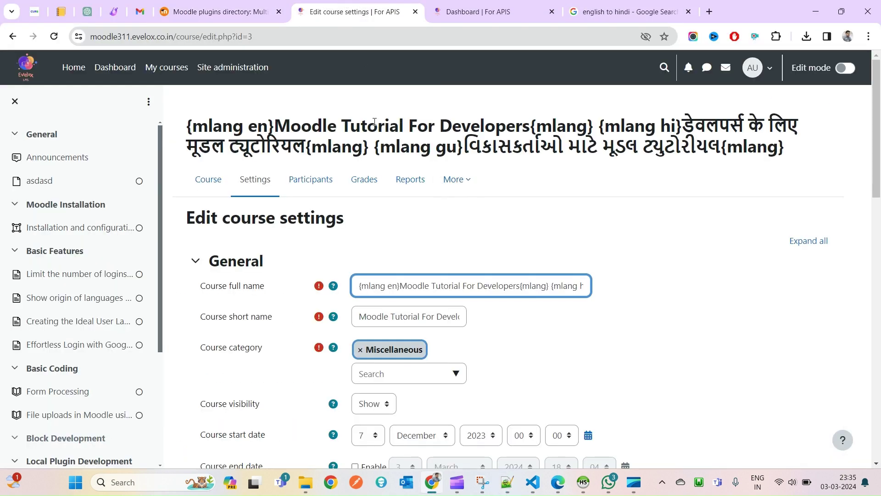
double_click(304, 129)
drag(304, 128, 474, 133)
key(ctrl+c)
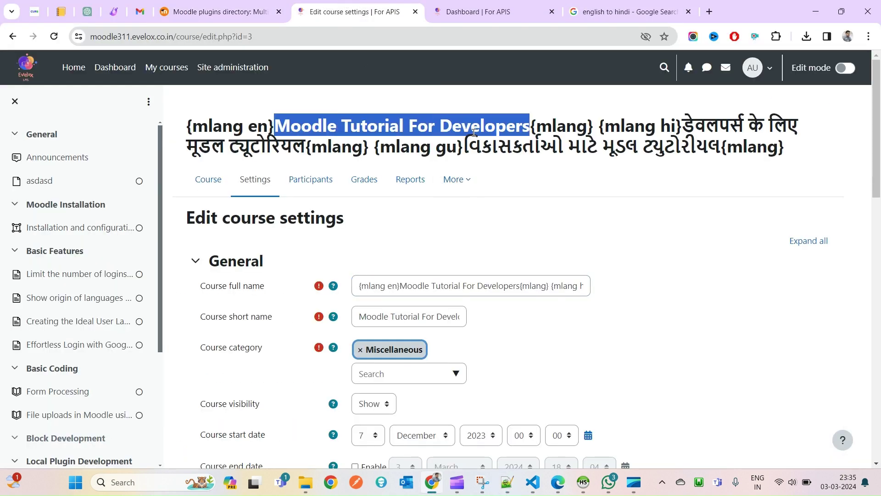
key(alt+Tab)
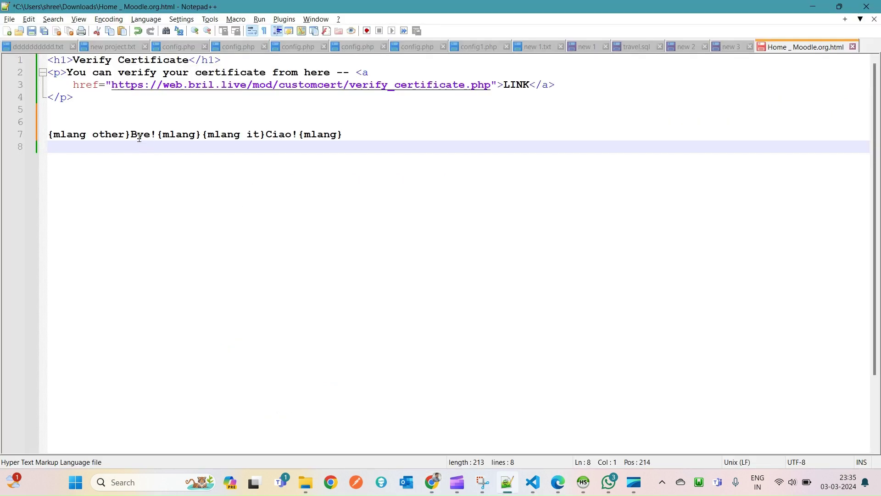
drag(132, 136, 300, 136)
click(311, 167)
click(297, 135)
shift+click(132, 134)
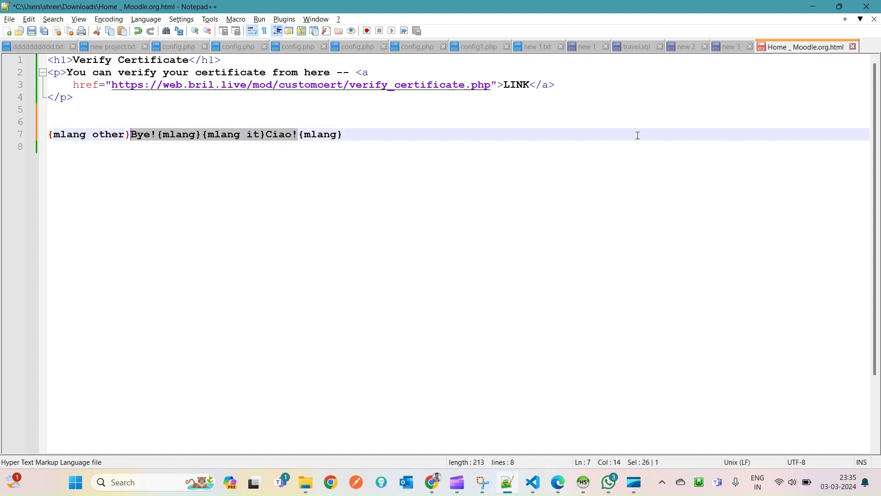
key(ctrl+v)
Copy {mlang other}Moodle Tutorial For Developers{mlang} from Notepad++ and append it to the end of the Moodle course full name
drag(394, 133, 9, 137)
key(ctrl+c)
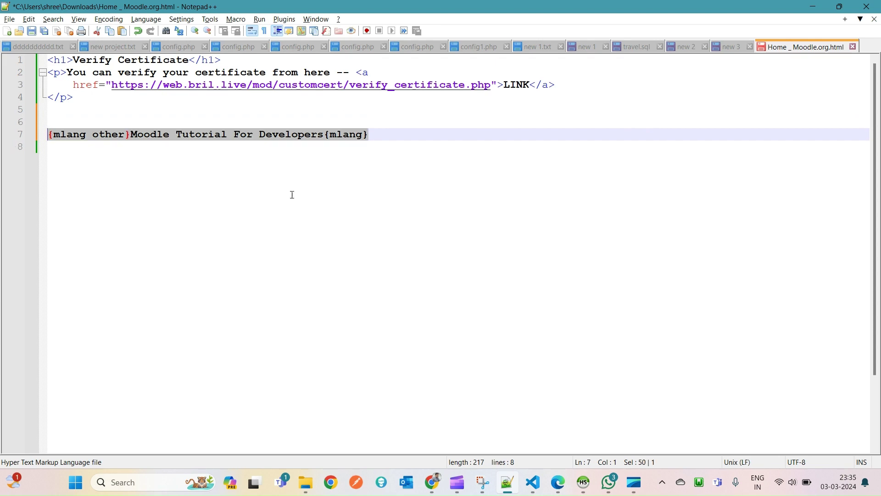
key(alt+Tab)
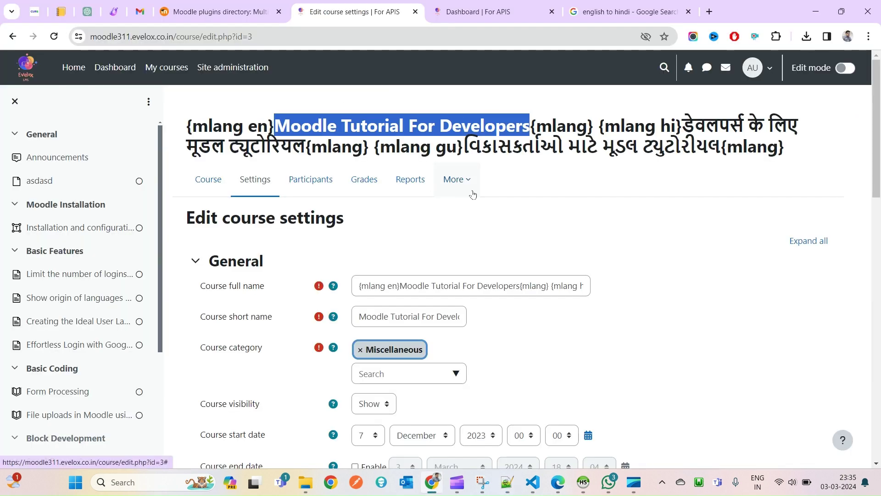
key(alt+Tab)
key(alt+Tab)
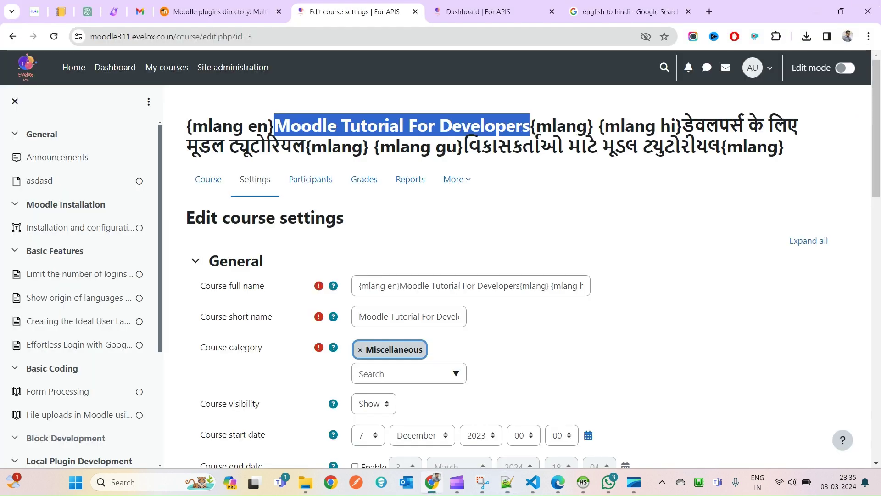
drag(387, 278, 880, 291)
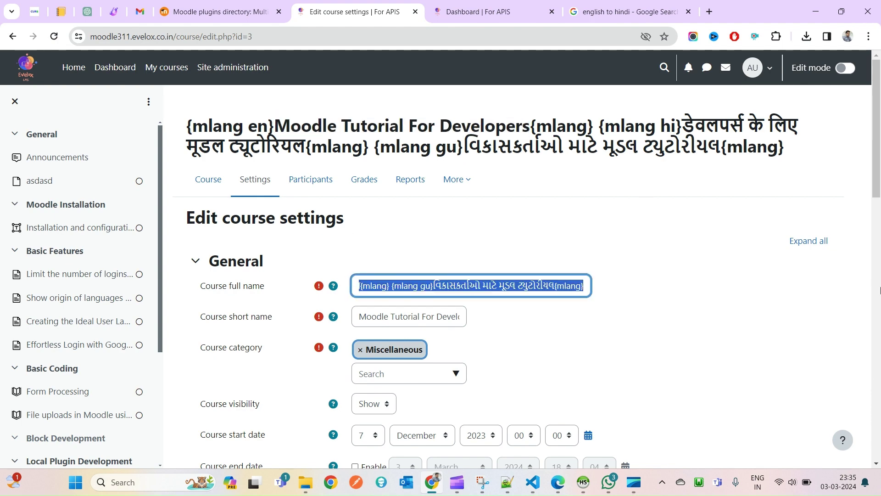
key(End)
key(ctrl+v)
Copy the complete course full name and paste it into Notepad++ in place of the {mlang other} line
key(ctrl+a)
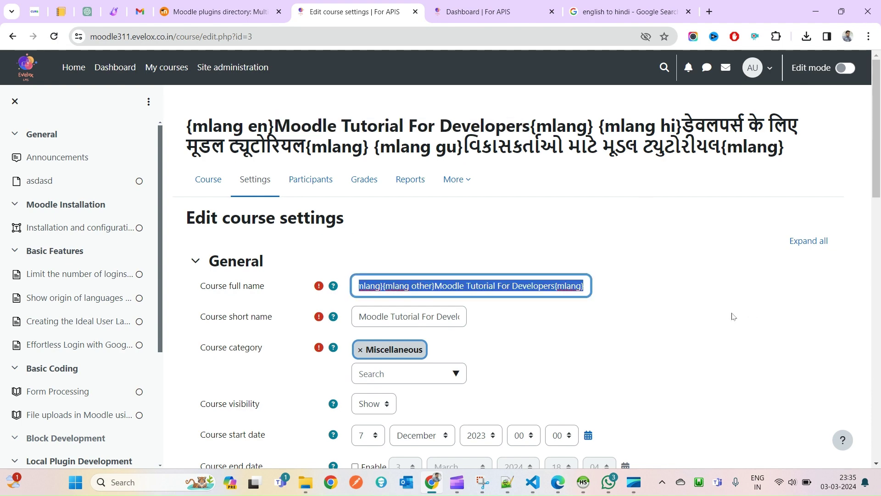
key(ctrl+c)
key(alt+Tab)
key(ctrl+v)
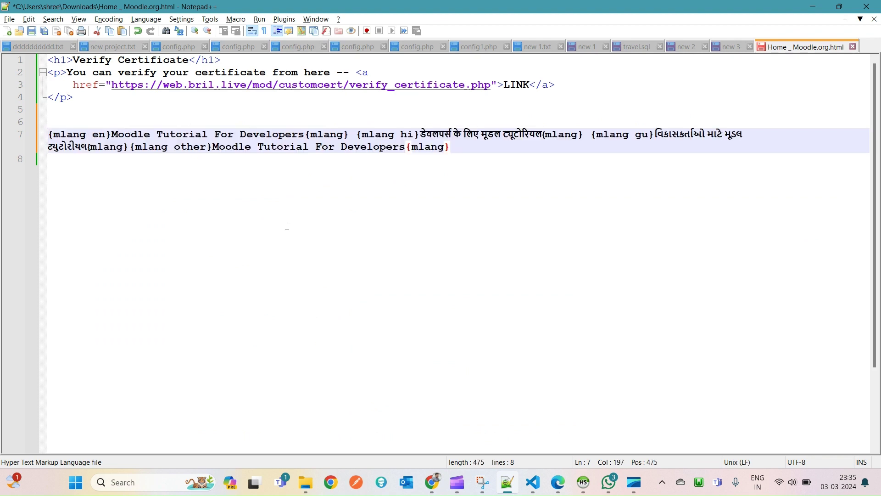
key(Return)
Check the en, hi, gu and other mlang blocks one by one in the pasted course name
click(110, 136)
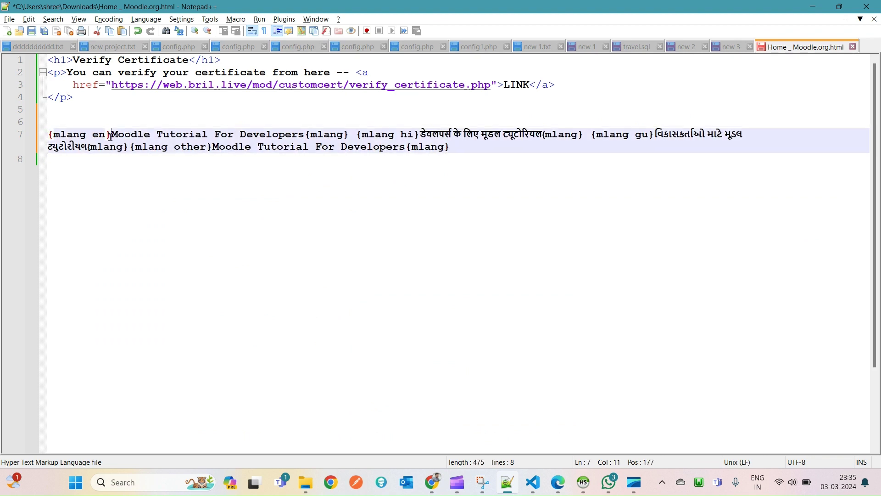
click(352, 134)
click(359, 134)
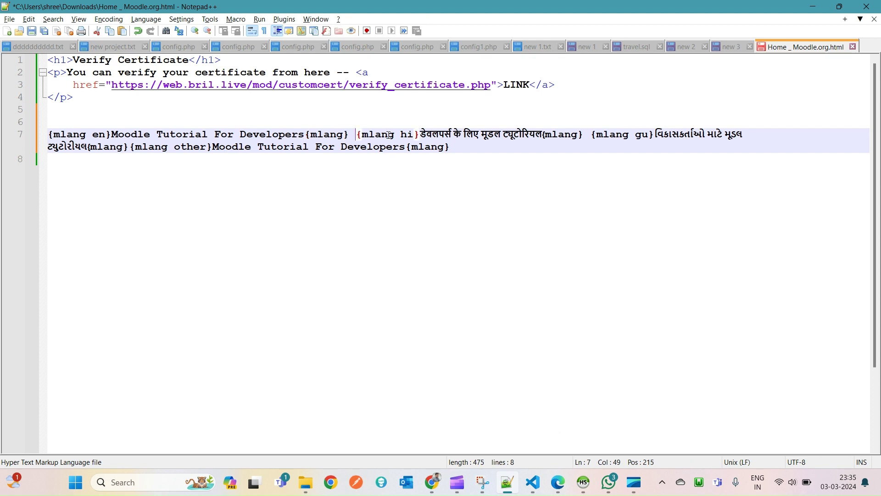
double_click(413, 133)
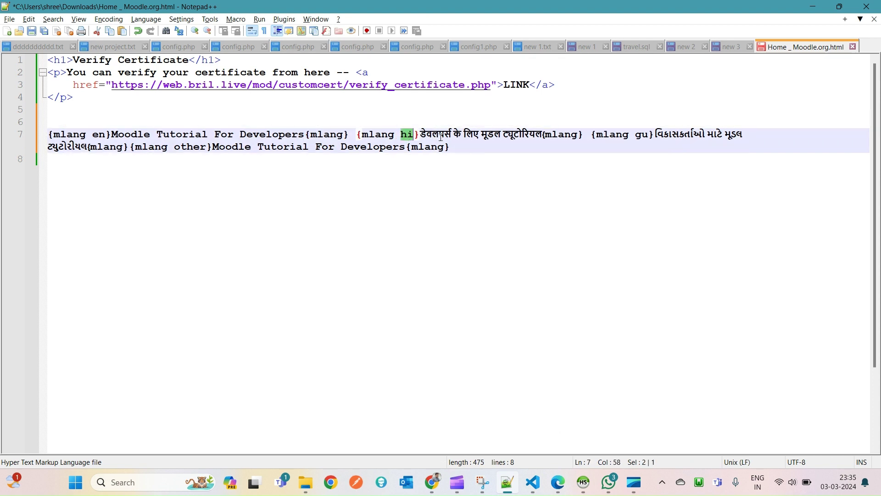
click(598, 137)
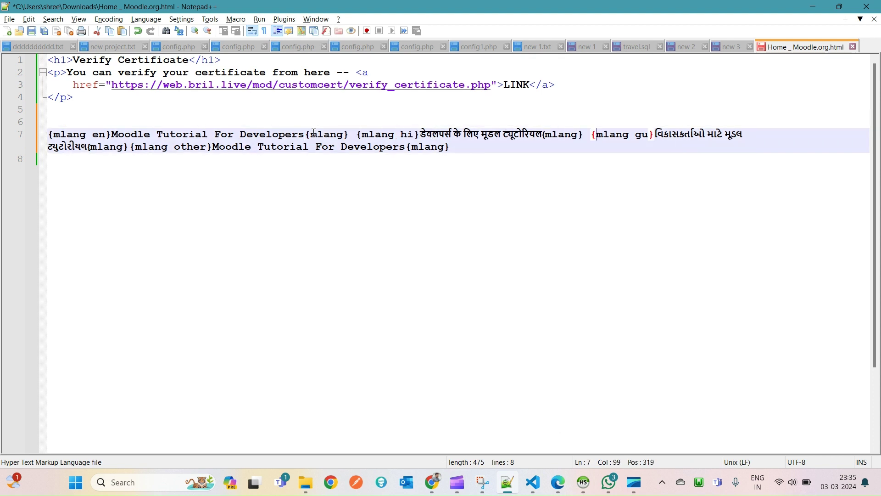
click(129, 146)
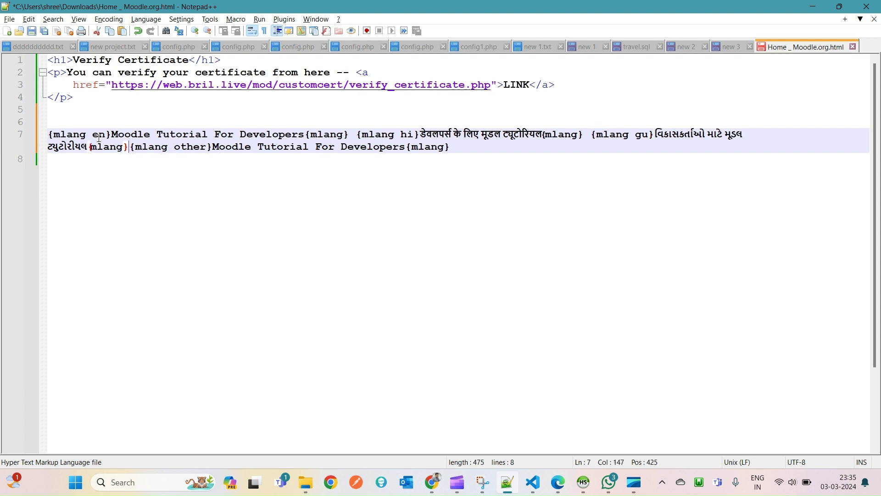
Examine the {mlang other} fallback text against the preceding en, hi and gu blocks in the Notepad++ course name line
shift+click(32, 131)
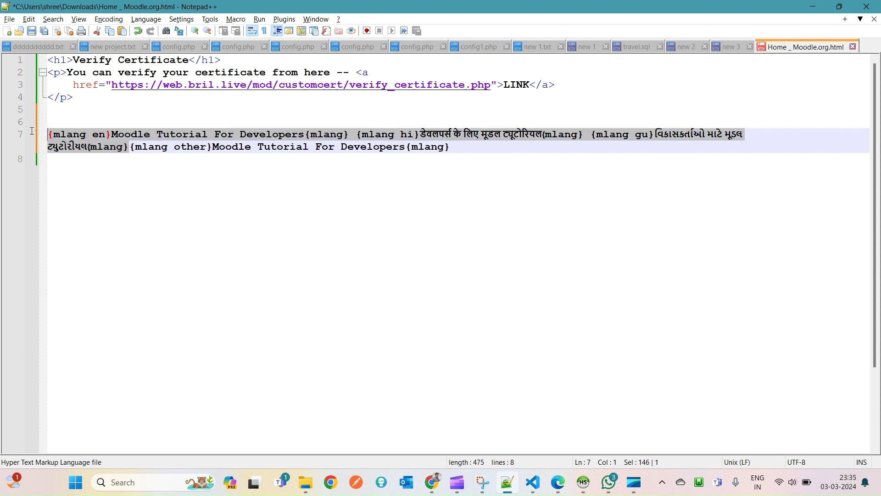
double_click(191, 147)
drag(477, 148, 36, 136)
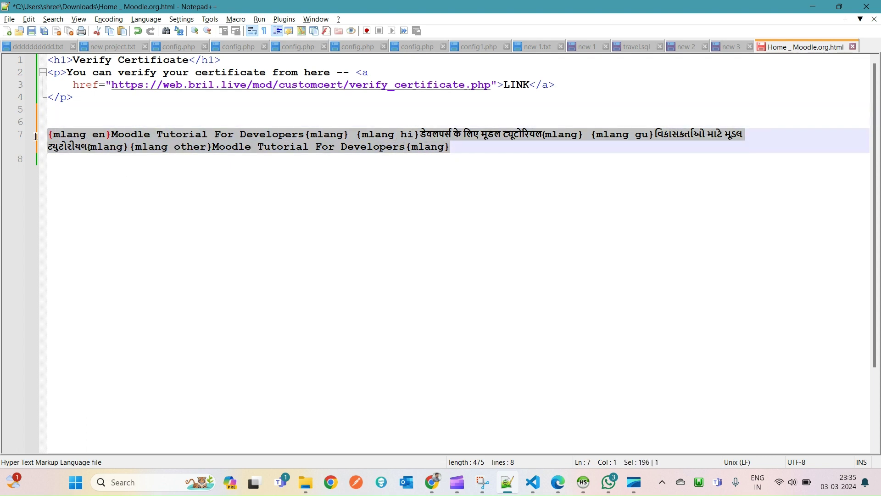
click(211, 189)
drag(213, 147, 407, 147)
click(468, 159)
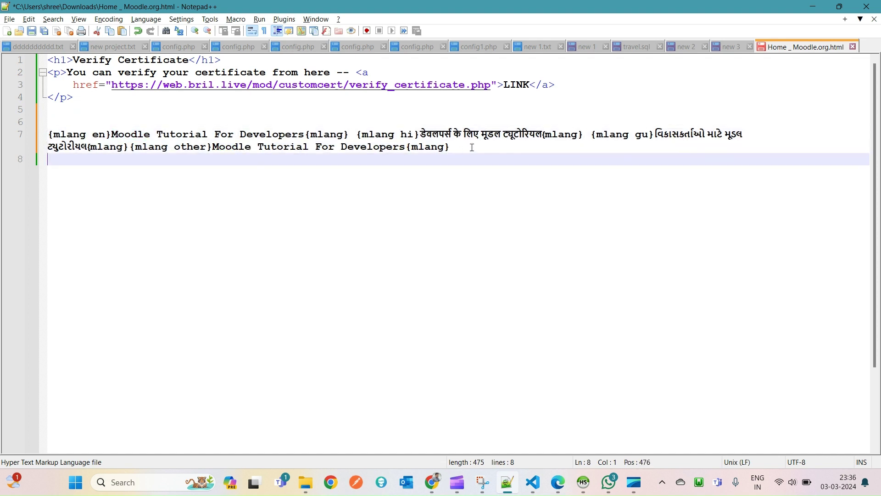
click(472, 147)
drag(212, 147, 577, 134)
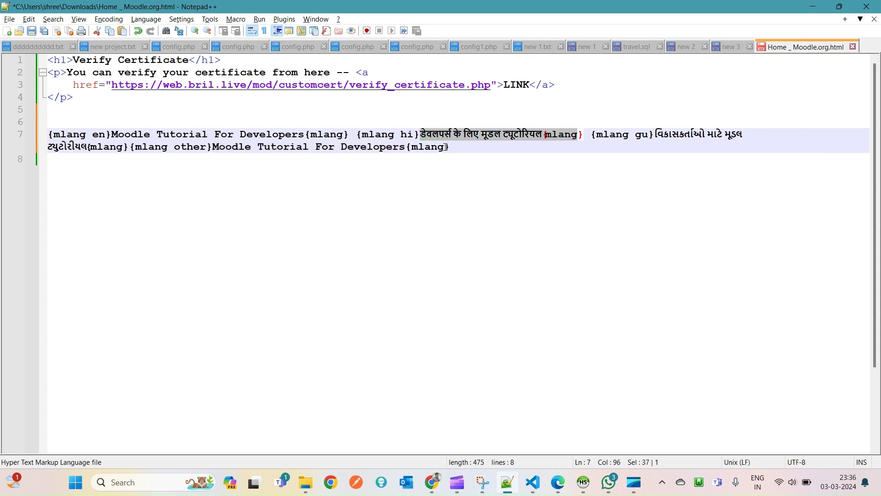
drag(213, 147, 406, 147)
click(475, 147)
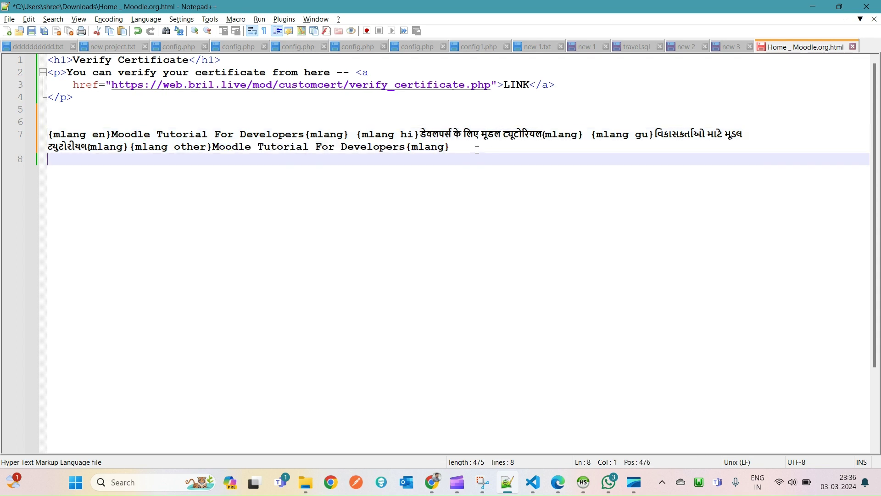
Copy the complete multilingual line from Notepad++, paste it into the Moodle course full name, and save and display the course
drag(474, 146, 6, 134)
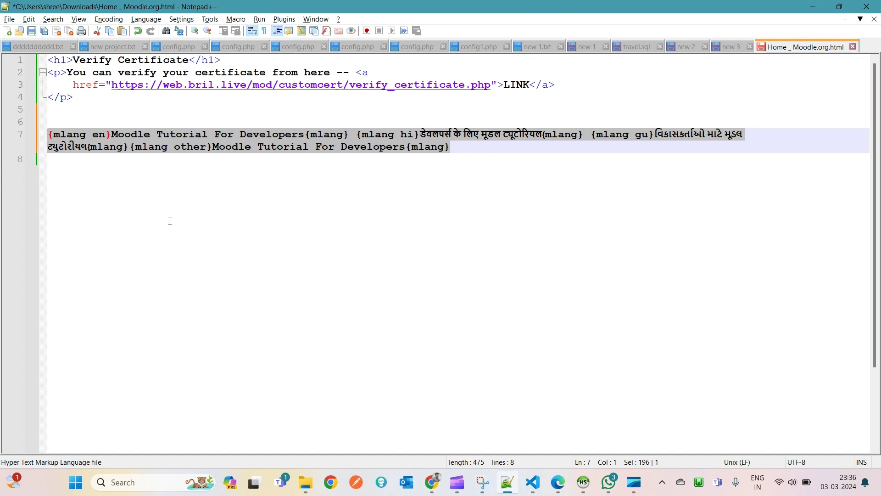
key(ctrl+c)
key(alt+Tab)
key(ctrl+v)
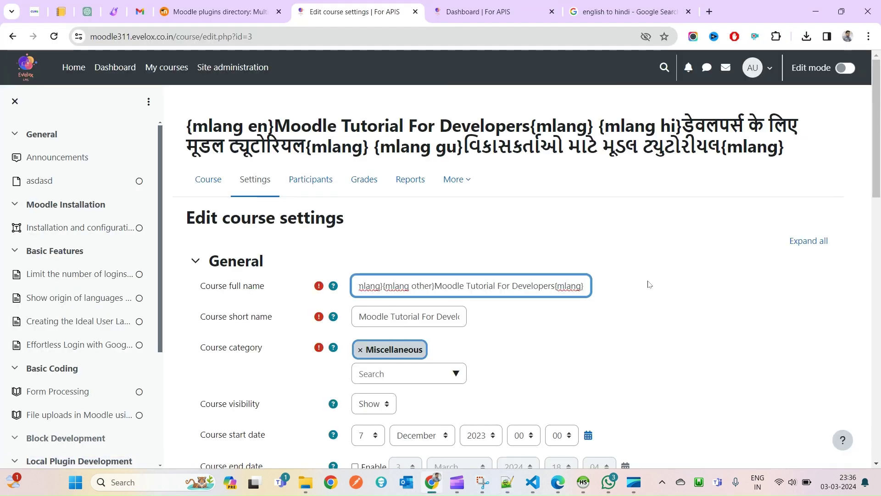
scroll(526, 287, down, 15)
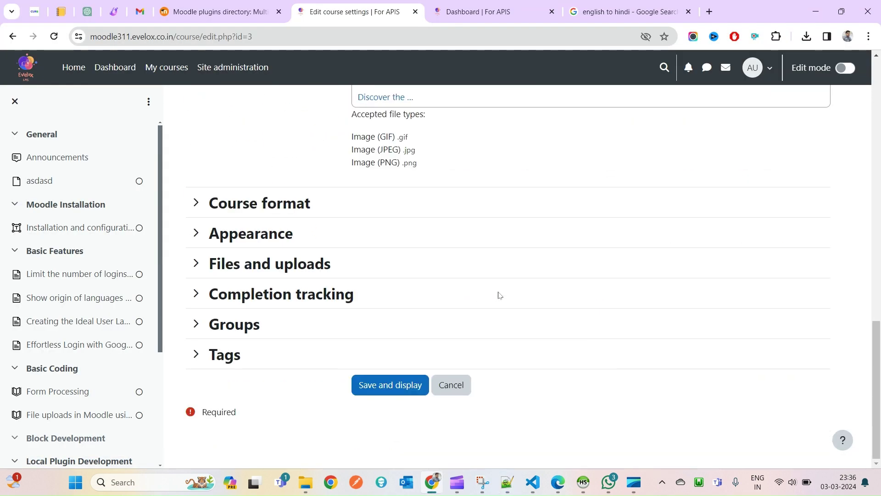
click(418, 384)
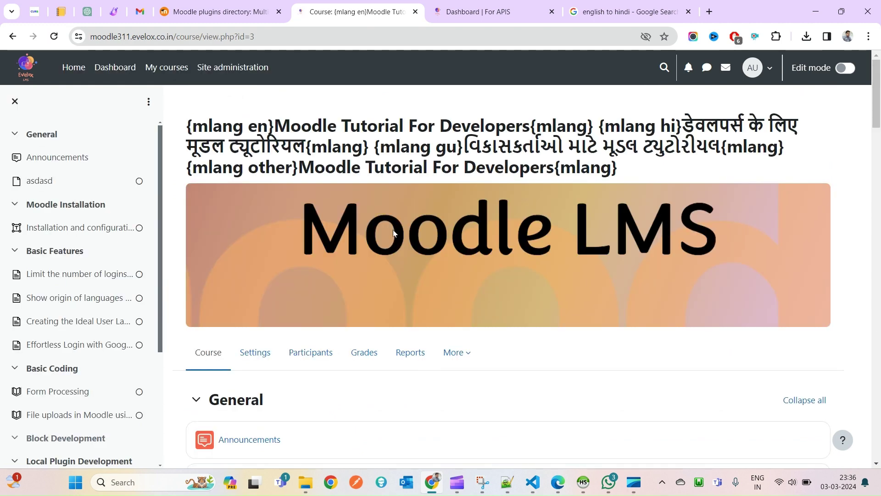
Review the mlang examples and description on the Multi-Language Content (v2) plugin page, and return to the course page
click(220, 4)
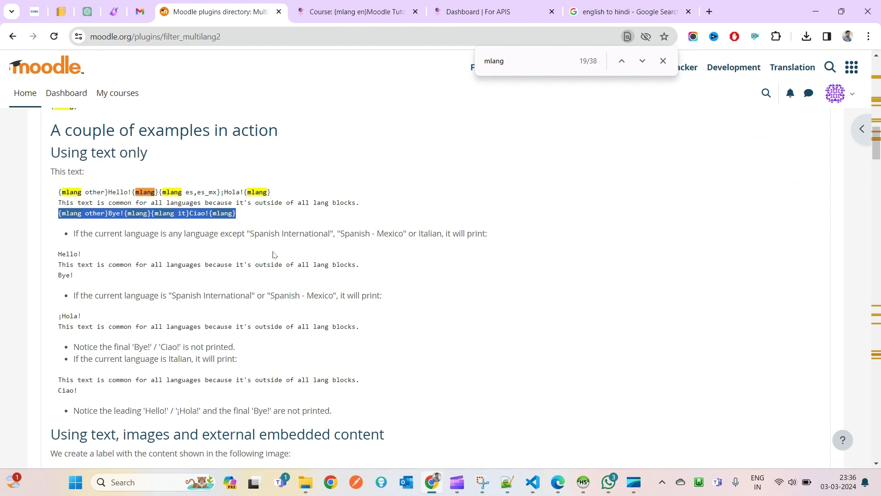
scroll(273, 255, down, 4)
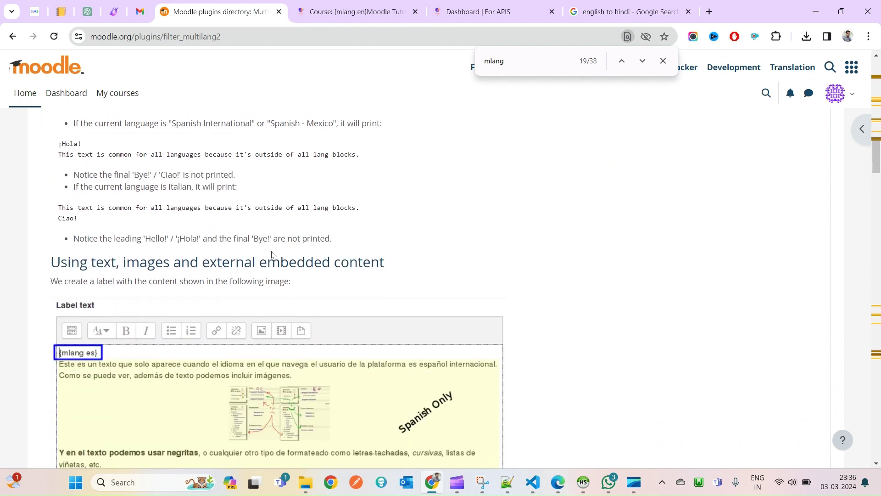
scroll(267, 255, down, 5)
scroll(270, 248, up, 20)
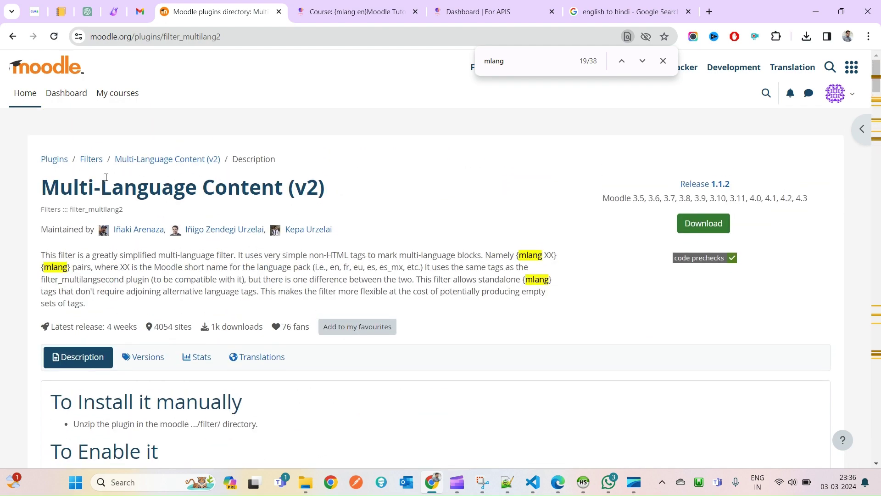
click(365, 4)
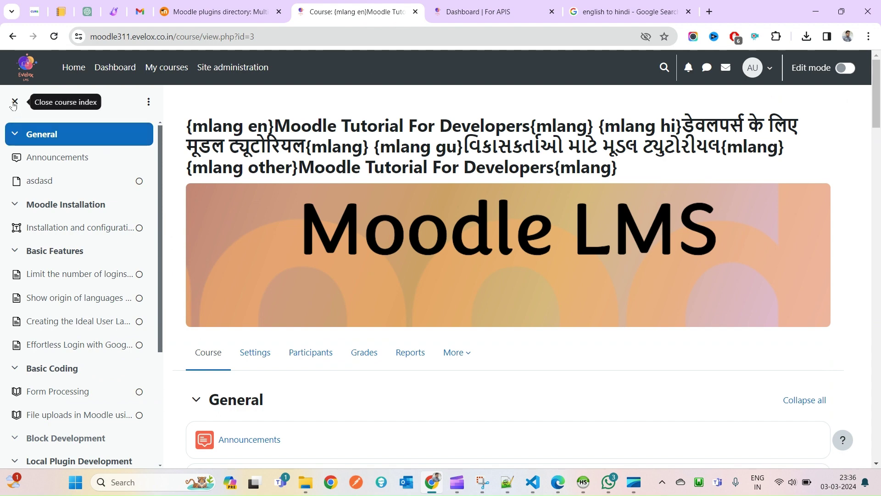
In Moodle's site administration, find the plugin filter entries by searching for "filt" and open Manage filters
click(441, 11)
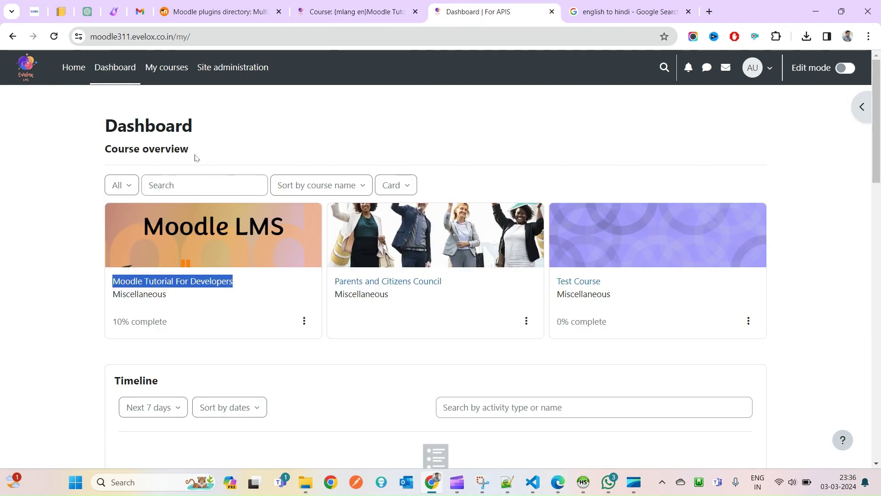
click(243, 69)
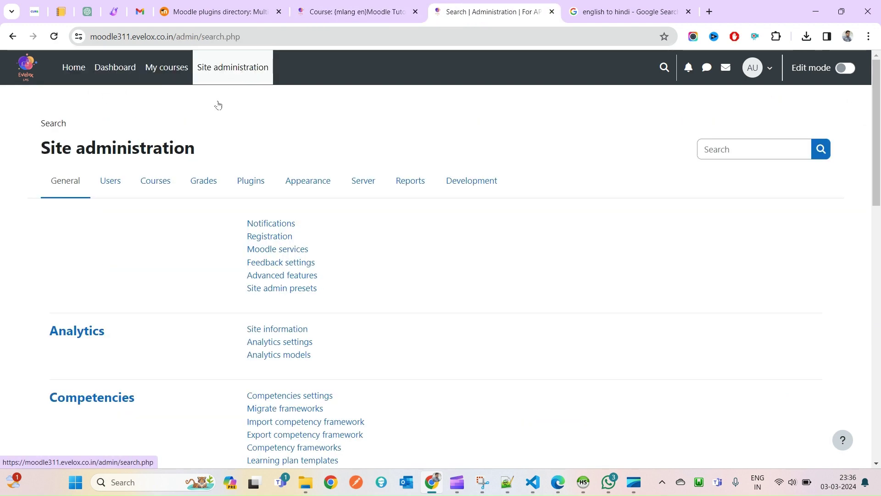
scroll(503, 354, down, 15)
key(ctrl+f)
text(filt)
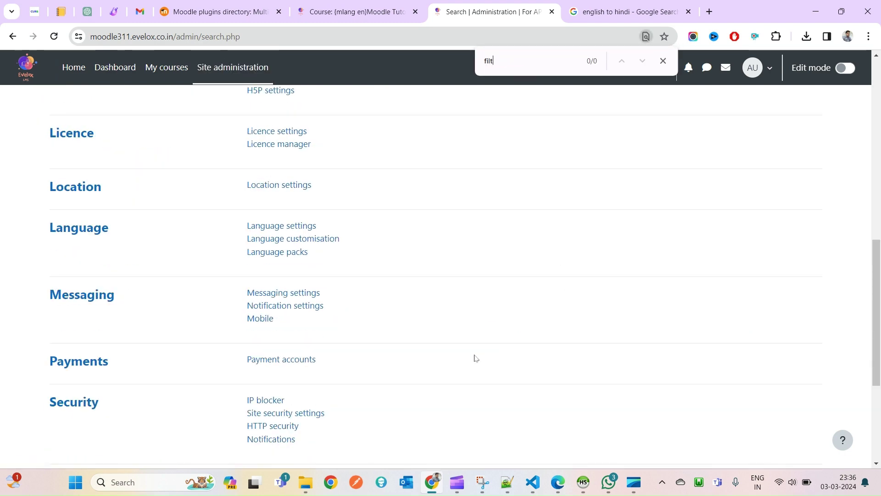
scroll(475, 358, up, 15)
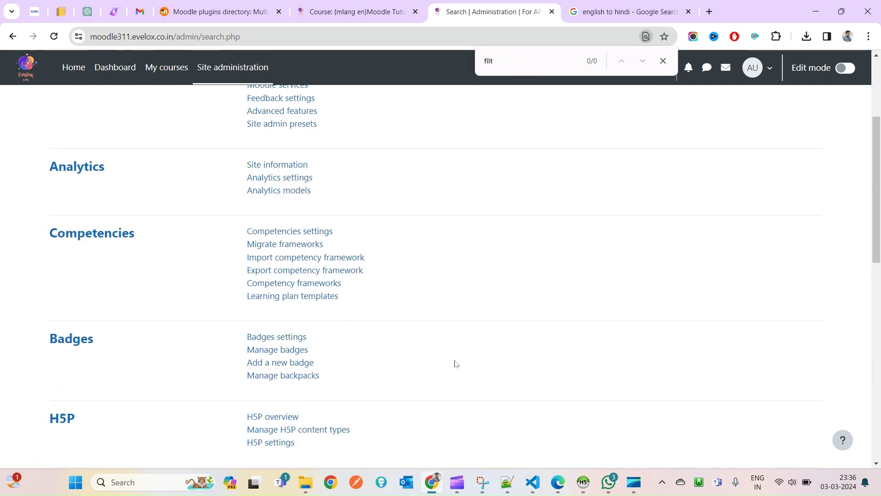
click(250, 180)
scroll(321, 399, down, 10)
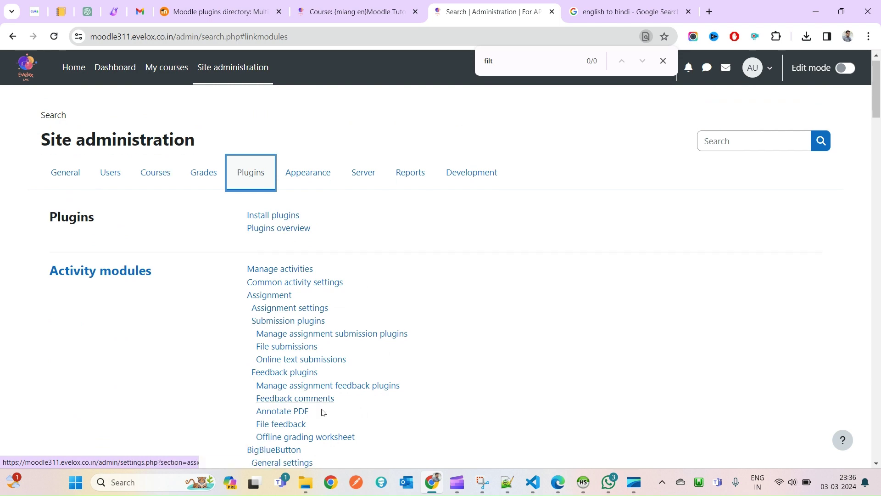
click(541, 56)
key(Return)
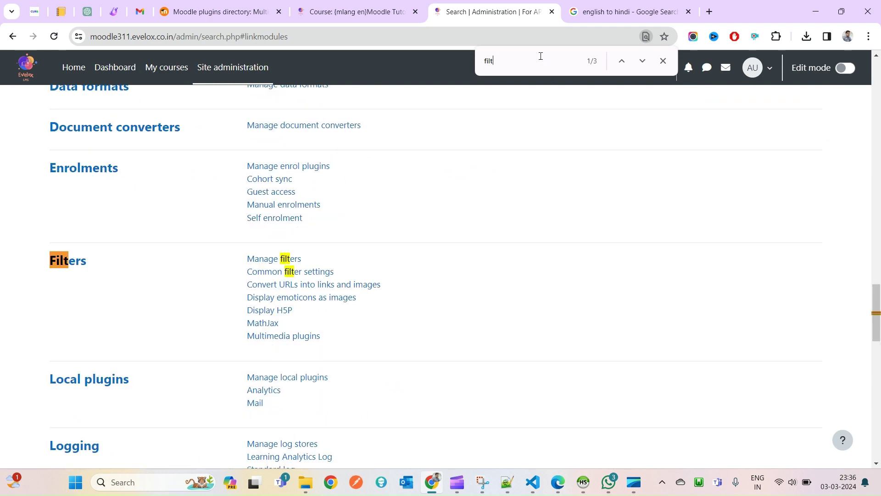
click(294, 260)
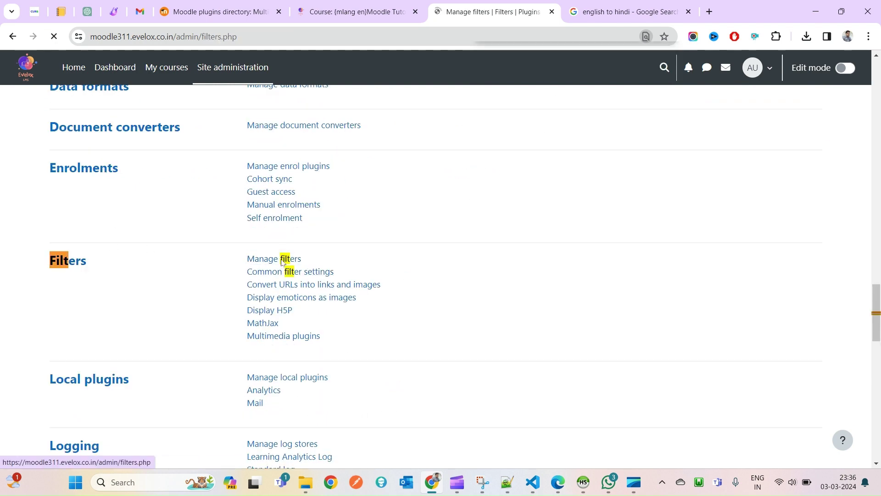
Find the Multi-Language Content (v2) filter by searching for "lang" and set it to On
scroll(236, 344, down, 5)
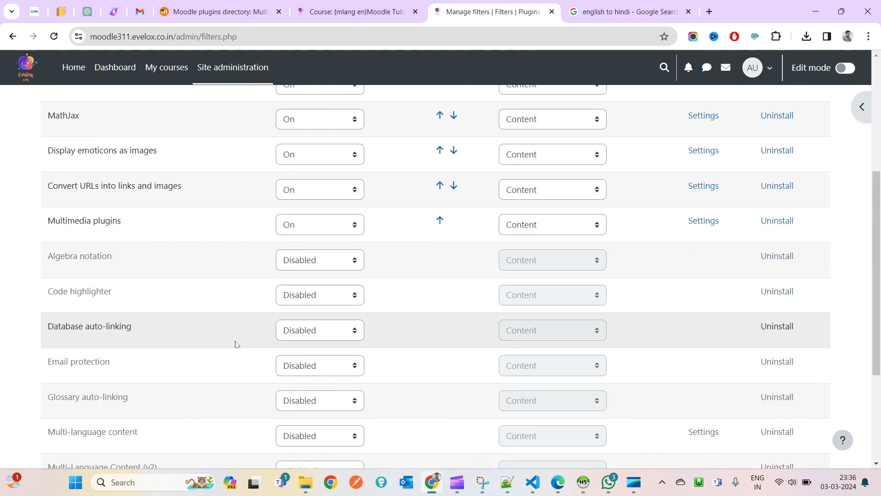
key(ctrl+f)
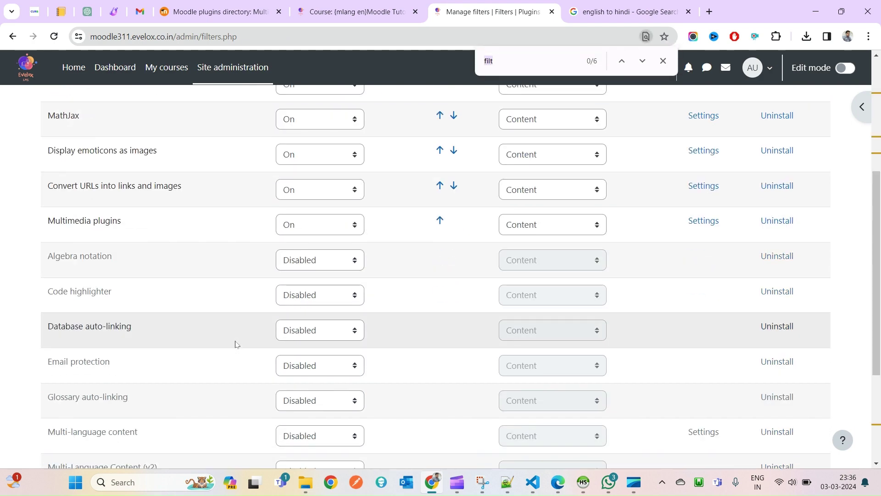
text(lang)
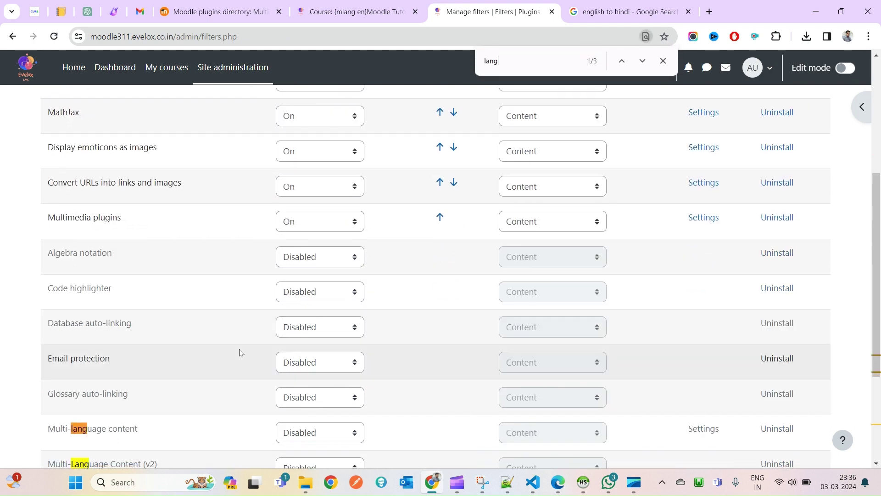
scroll(238, 352, down, 2)
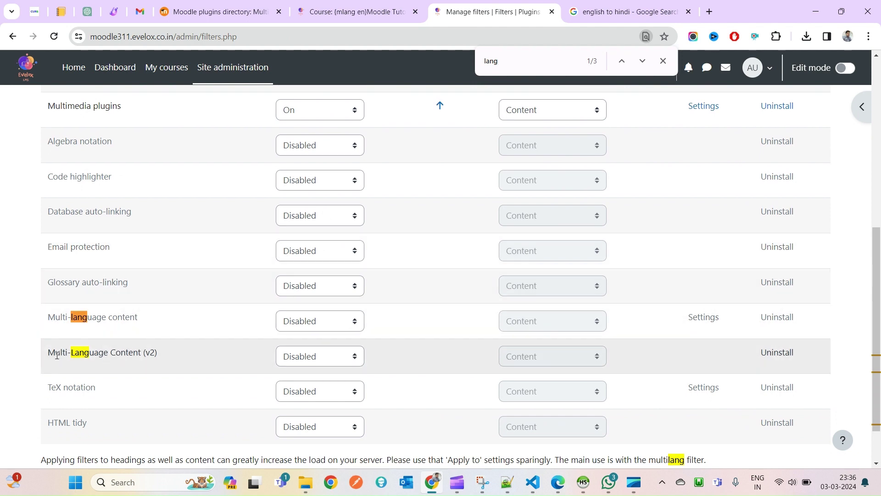
drag(57, 355, 175, 355)
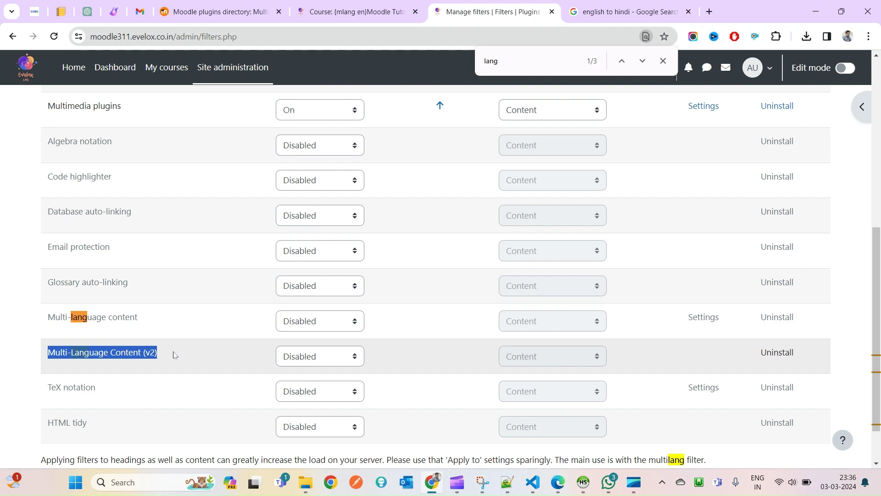
click(339, 361)
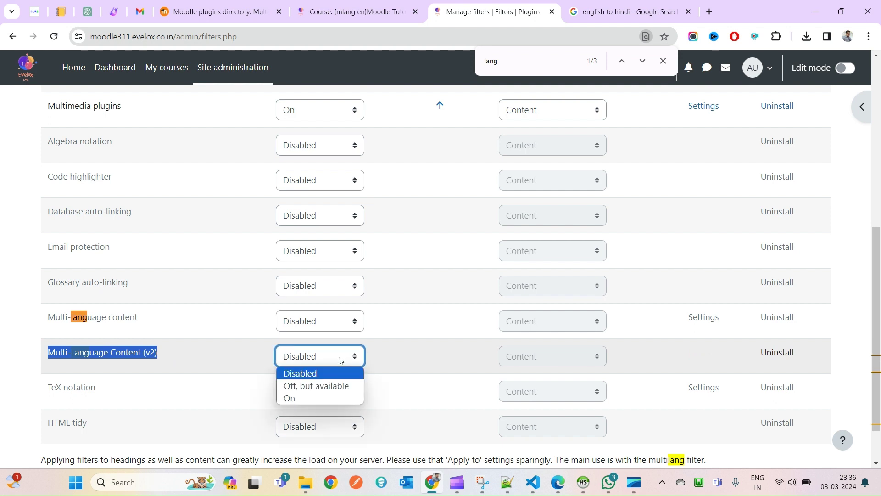
click(296, 399)
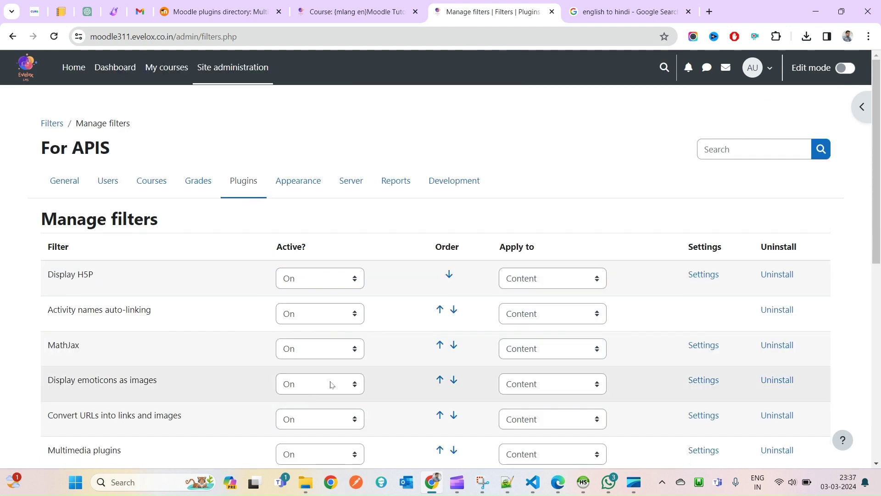
Locate Multi-Language Content (v2) in the filter list again and check its active setting
scroll(362, 349, down, 2)
scroll(363, 349, down, 5)
scroll(363, 349, up, 7)
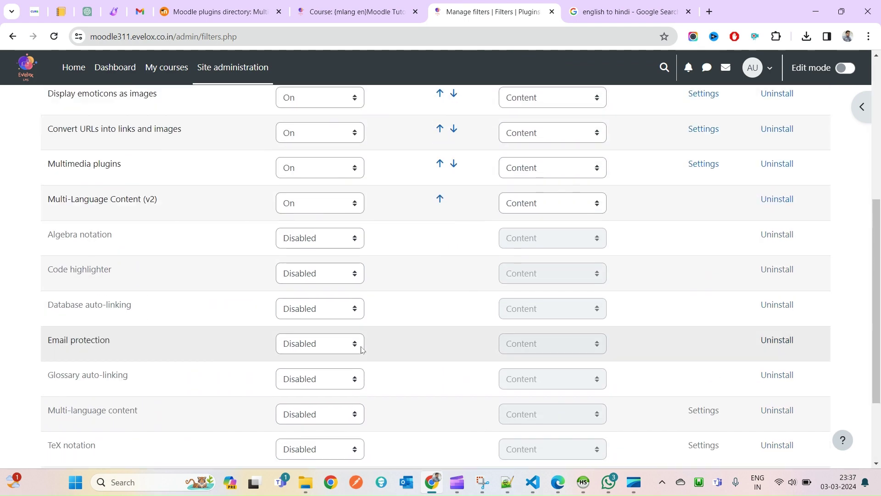
key(ctrl+f)
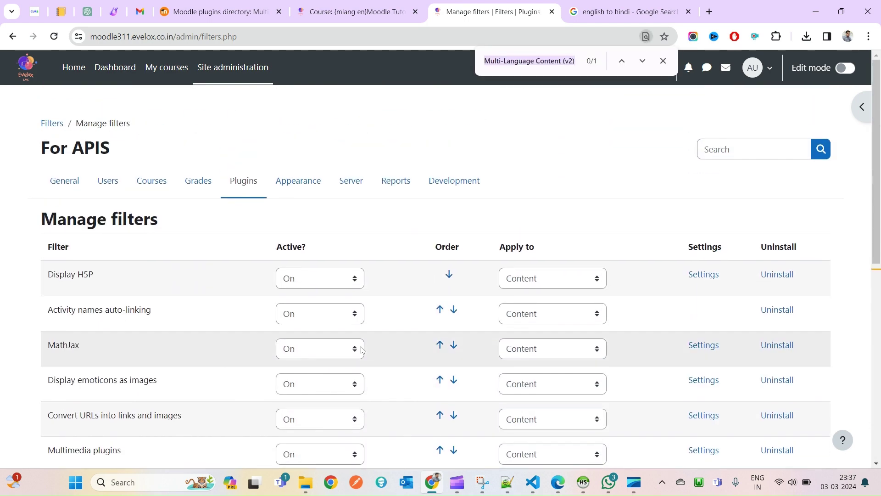
key(Return)
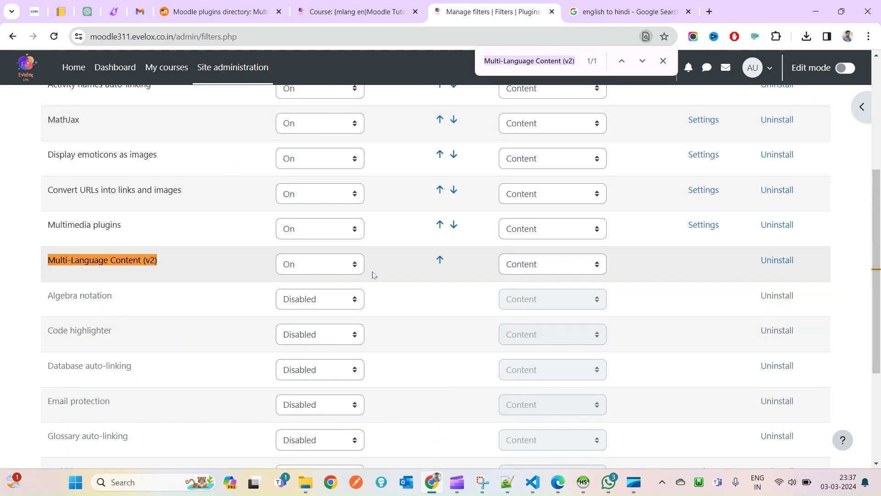
scroll(374, 274, up, 5)
Return to the course page and reload it to check how the course name is displayed
key(ctrl+Page_Up)
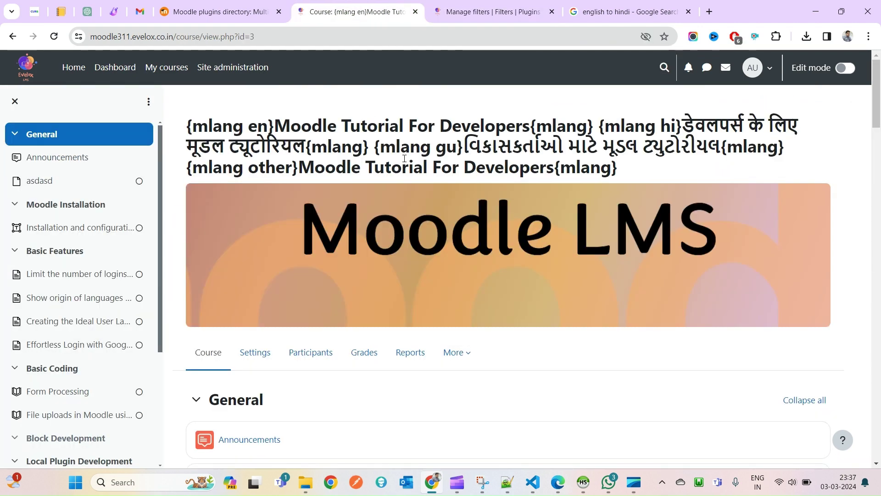
right_click(436, 90)
click(459, 132)
Open the site's admin/purgecaches.php page in place of Manage filters and purge all caches
click(471, 6)
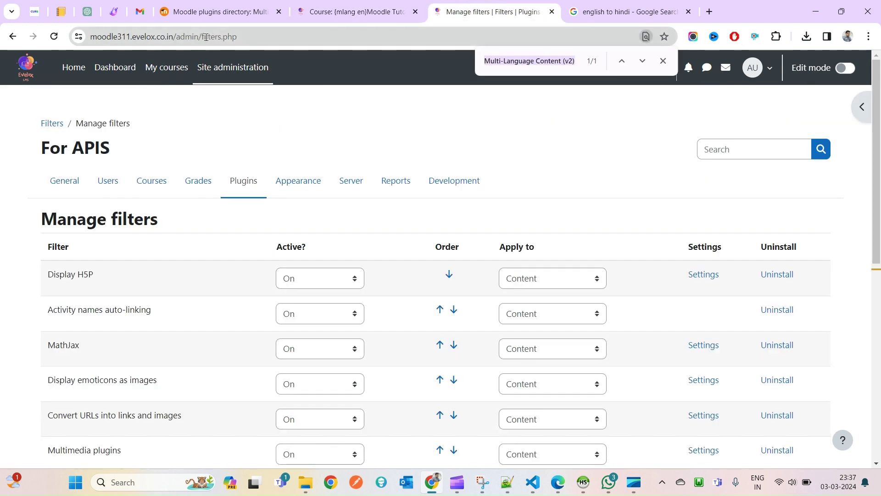
drag(206, 37, 271, 37)
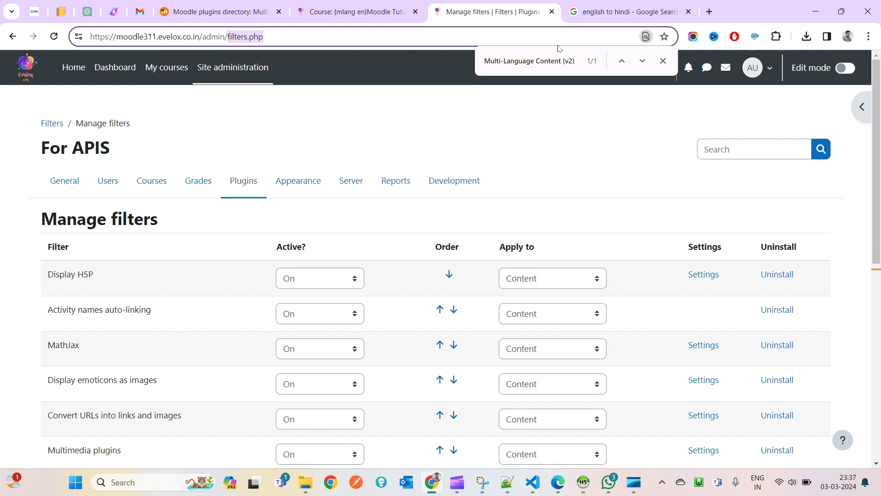
text(purg)
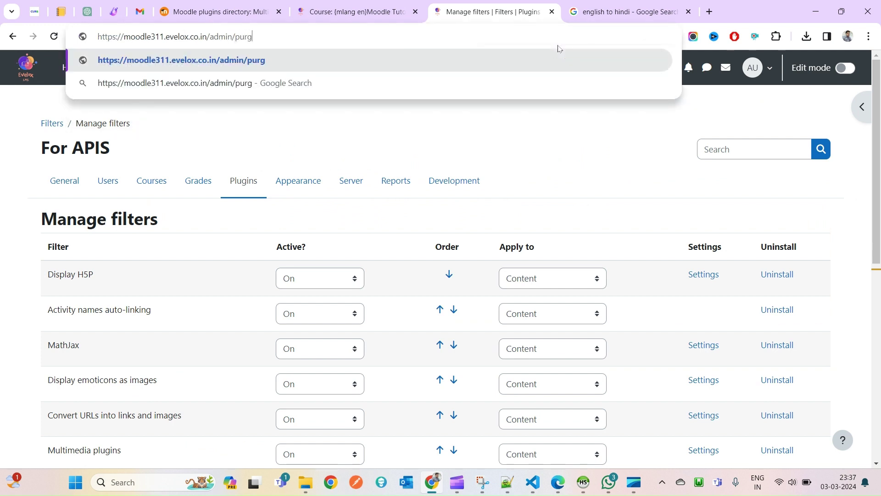
text(ecaches.php)
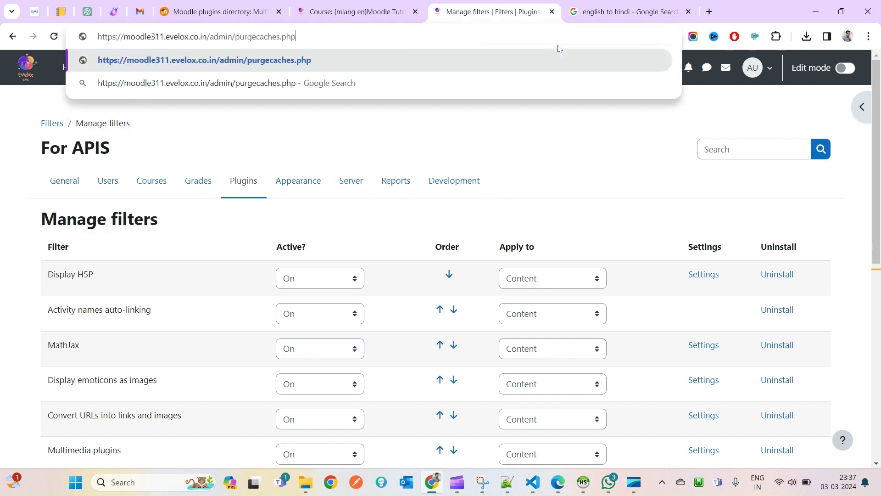
key(Return)
click(292, 301)
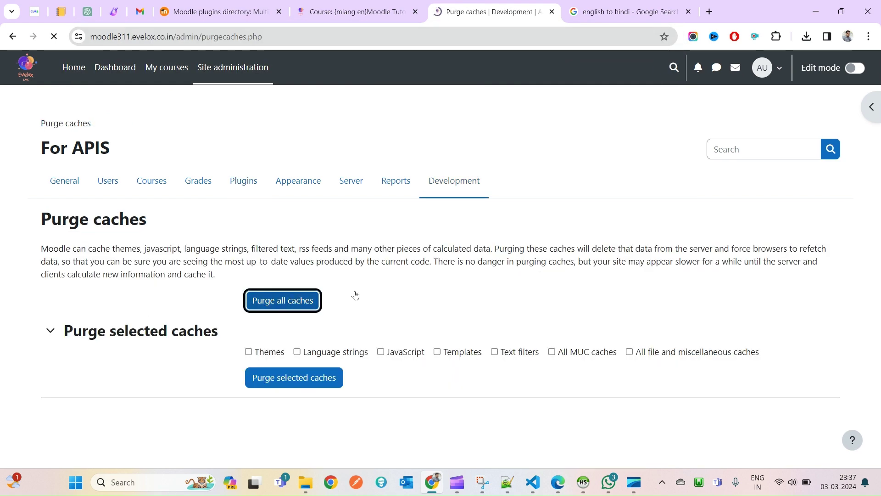
Reload the course page, then reopen the course from the Dashboard to check how its name is displayed
click(353, 11)
right_click(321, 71)
click(362, 118)
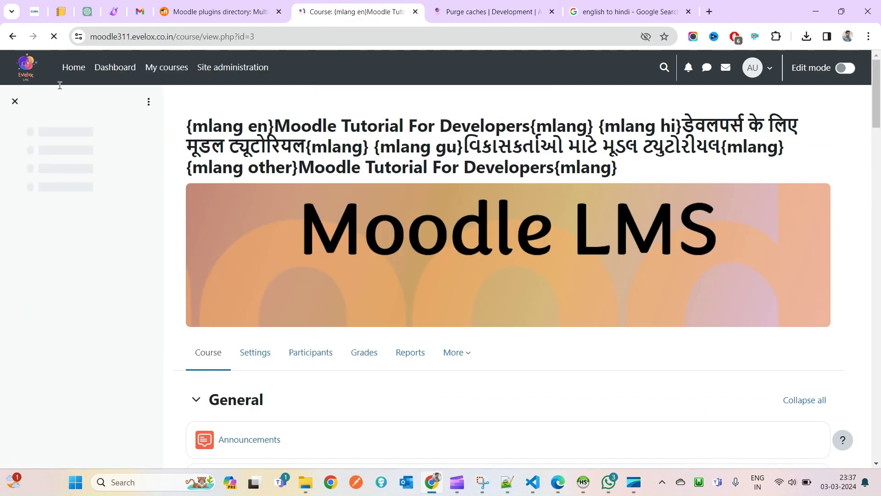
click(27, 71)
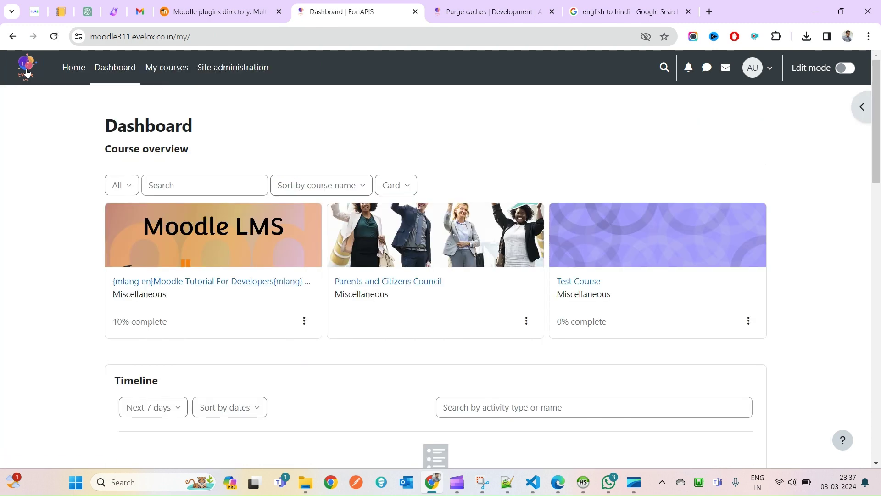
click(211, 282)
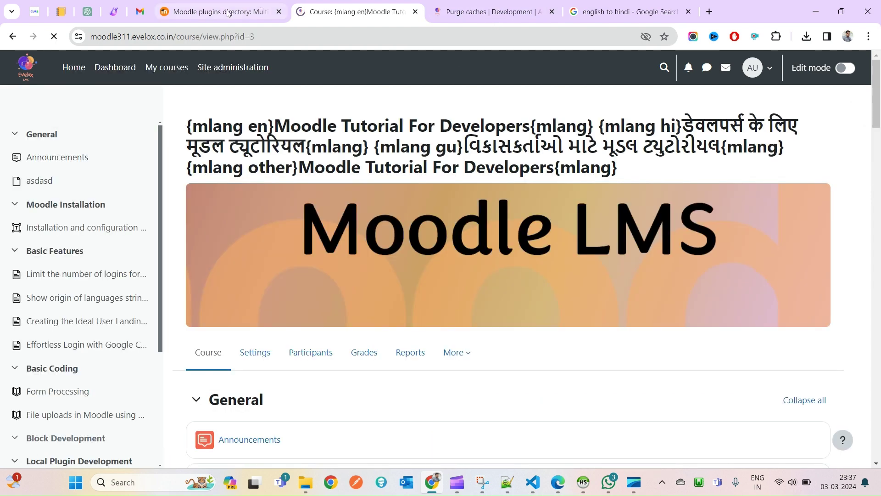
On the Multi-Language Content (v2) plugin page, read how to enable the filter and enclose content in {mlang} tags
click(228, 12)
scroll(242, 287, down, 5)
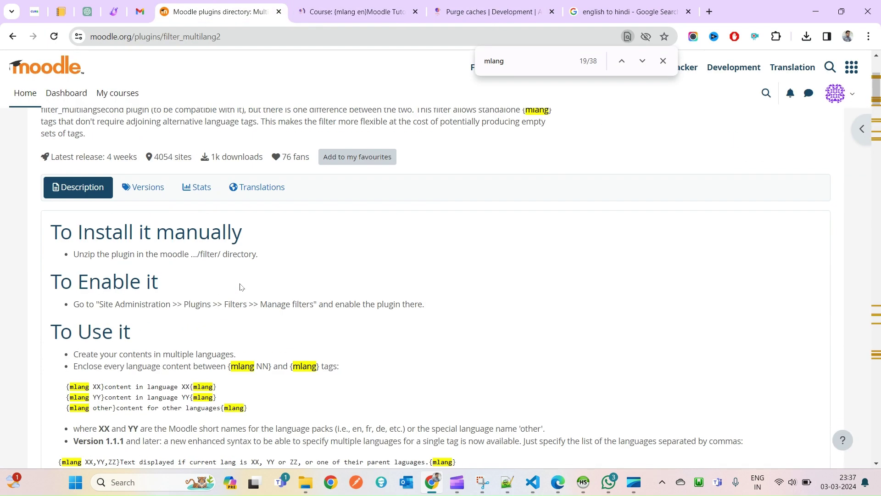
scroll(242, 287, down, 1)
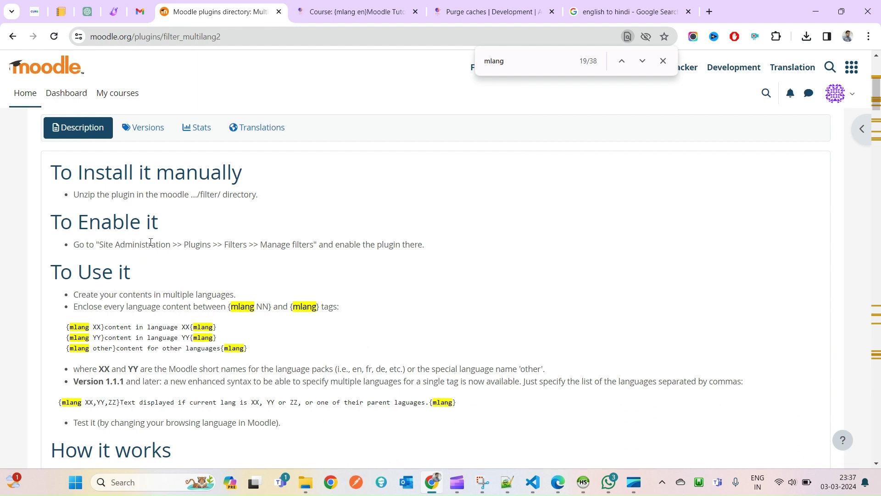
drag(261, 244, 288, 243)
drag(75, 294, 204, 290)
double_click(79, 308)
drag(79, 308, 266, 306)
click(246, 307)
double_click(246, 307)
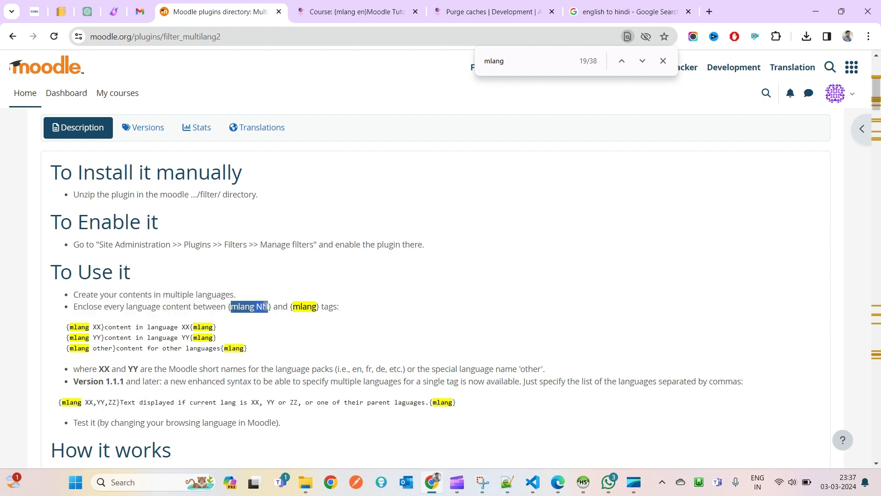
double_click(312, 307)
double_click(331, 307)
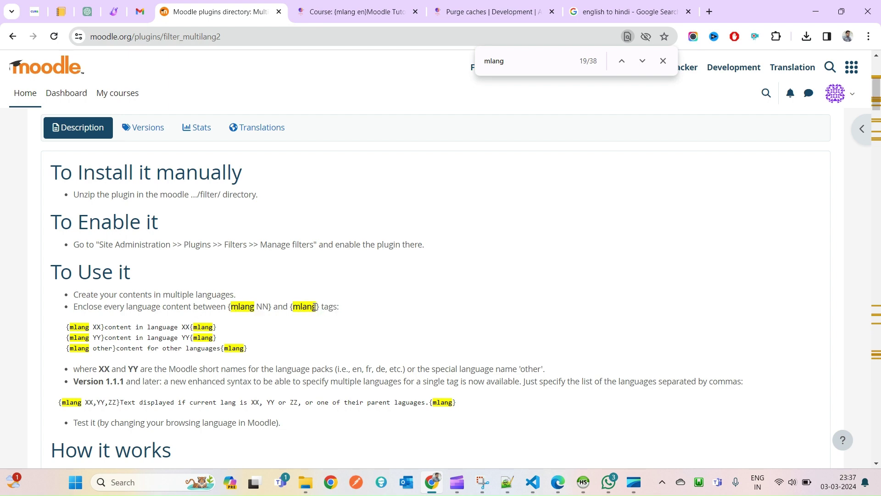
double_click(316, 307)
Read the plugin's "How it works" section and its definition of a lang block, then recheck the usage syntax
scroll(174, 352, down, 1)
scroll(166, 360, down, 3)
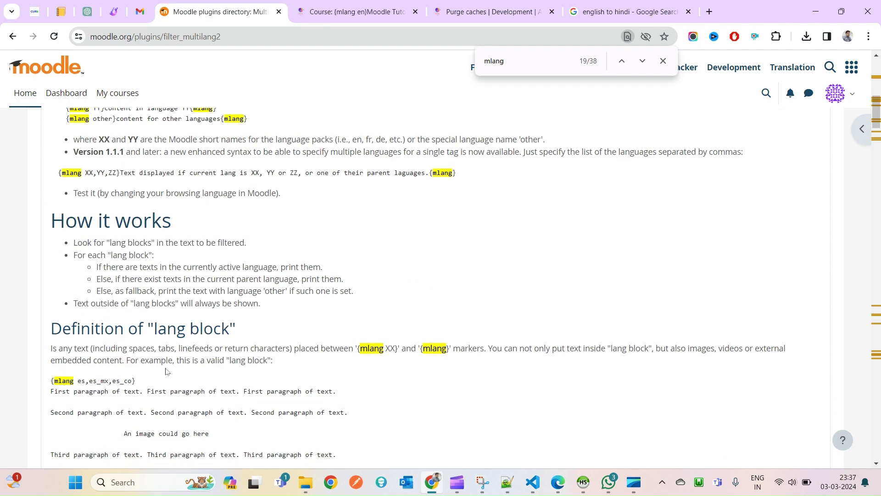
double_click(80, 255)
drag(110, 243, 151, 243)
click(171, 244)
drag(121, 255, 140, 256)
scroll(137, 347, down, 6)
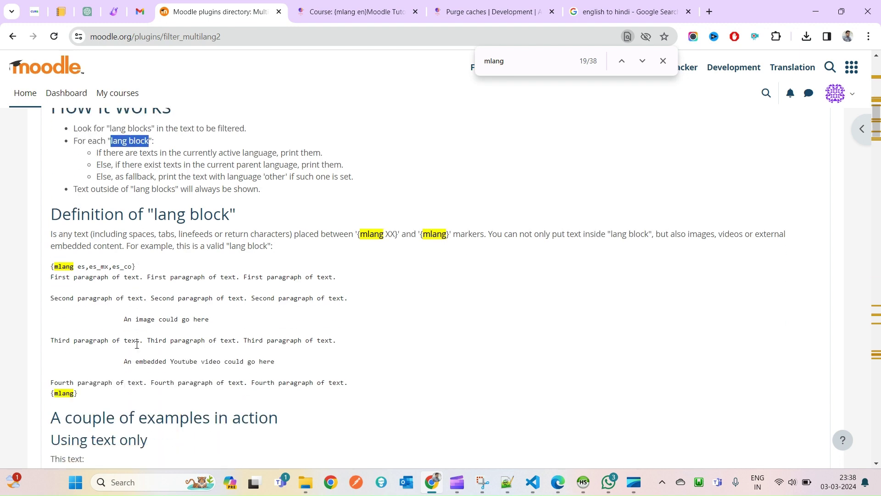
scroll(136, 347, up, 2)
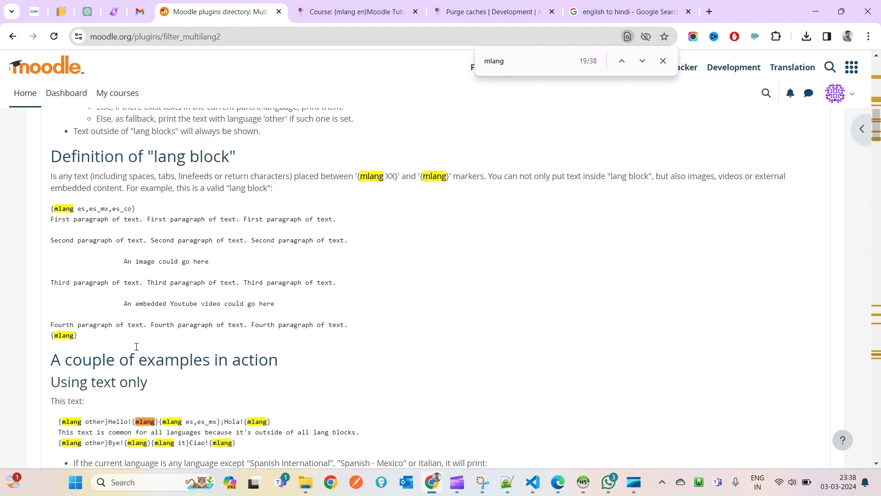
scroll(137, 348, up, 6)
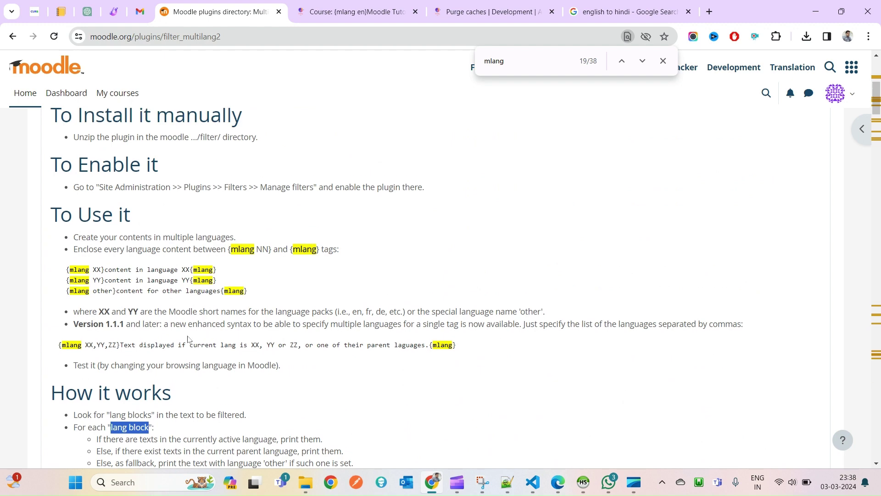
Examine the plugin's text-only {mlang} example and the one using text, images and external embedded content
scroll(188, 339, down, 8)
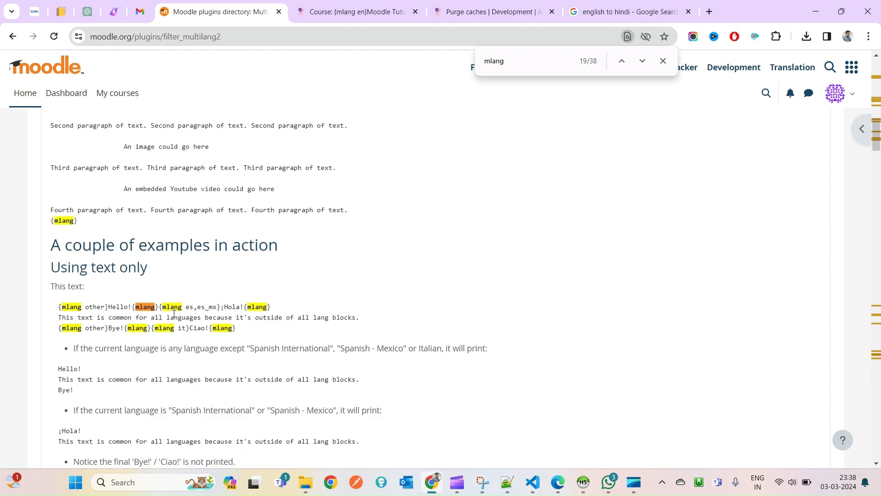
double_click(67, 242)
drag(68, 242, 245, 242)
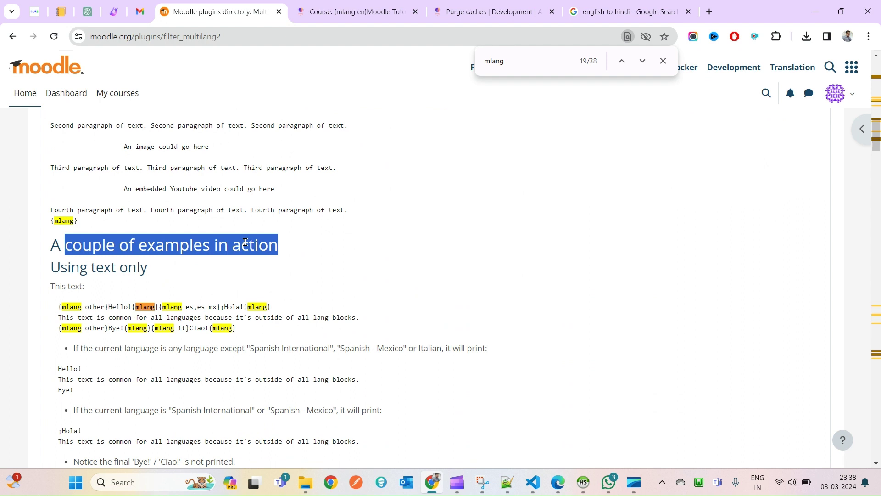
triple_click(76, 259)
click(316, 330)
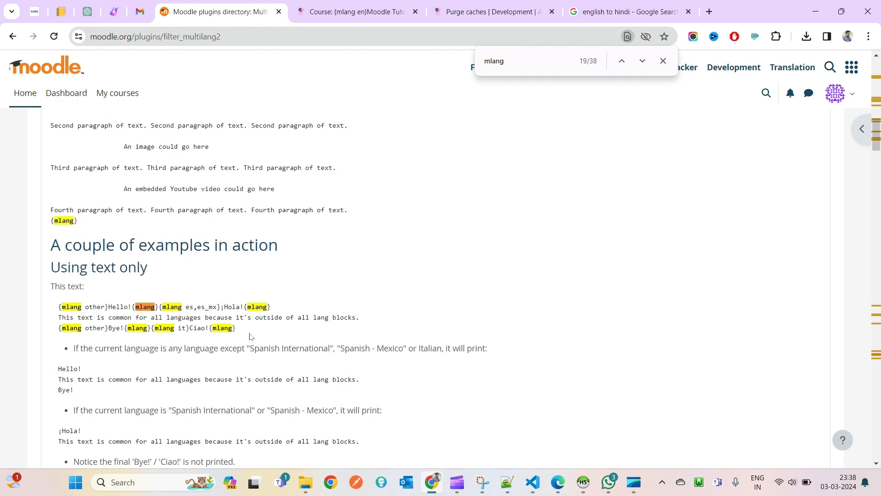
drag(248, 328, 58, 307)
scroll(66, 316, down, 8)
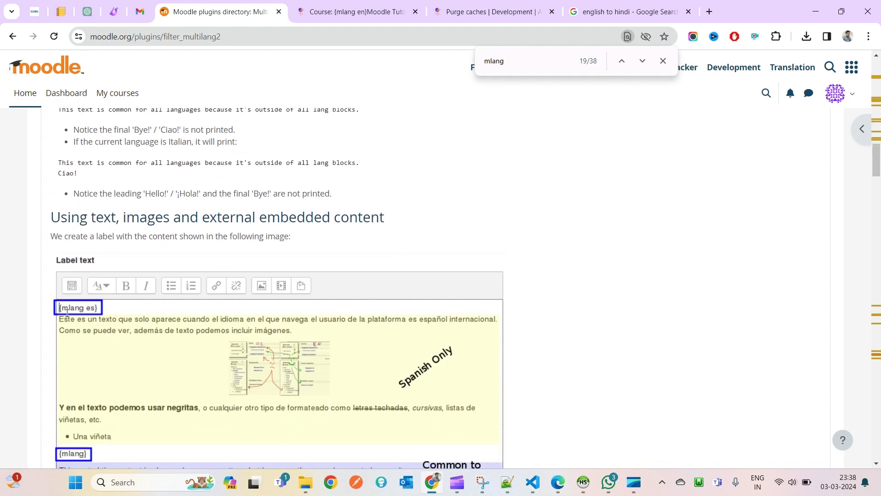
Copy the "mlang en" tag text from the full name in the course settings and search the plugin page for it
click(342, 6)
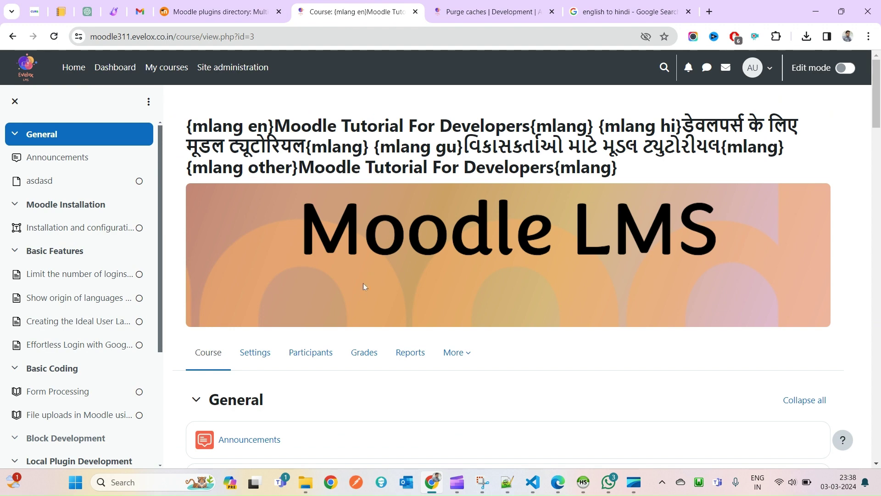
click(272, 355)
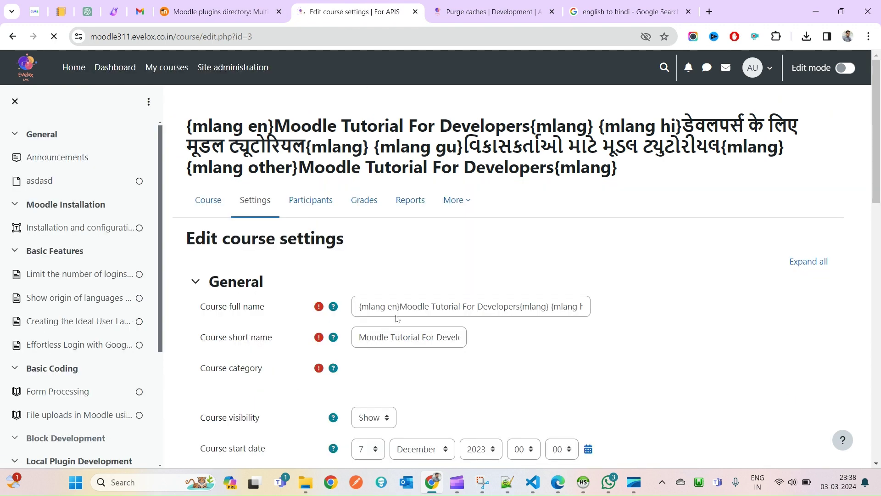
click(398, 306)
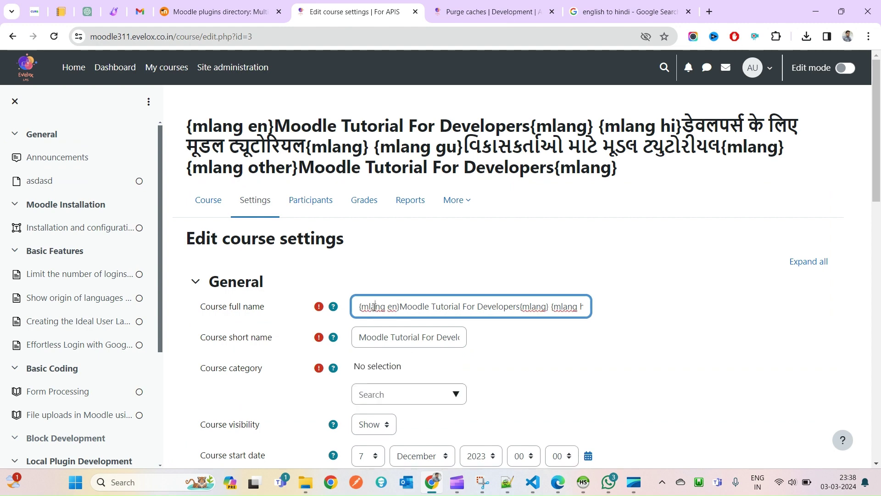
drag(360, 307, 396, 306)
key(ctrl+c)
click(257, 10)
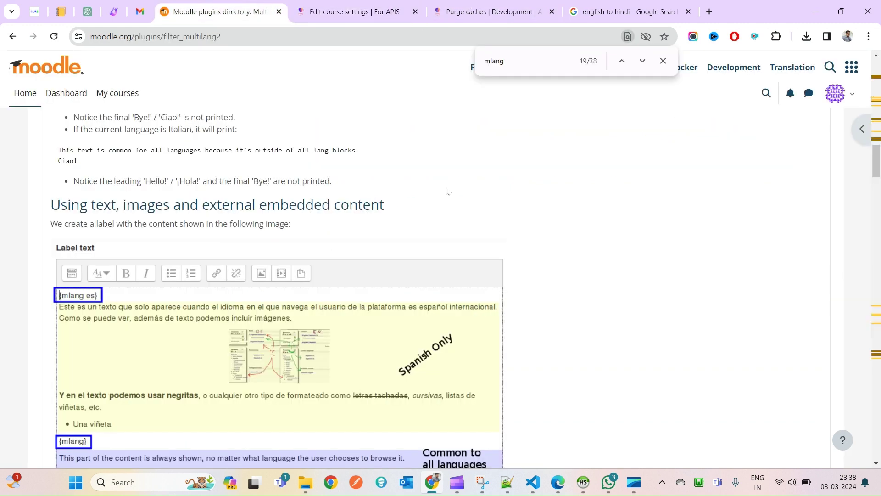
key(ctrl+f)
key(ctrl+v)
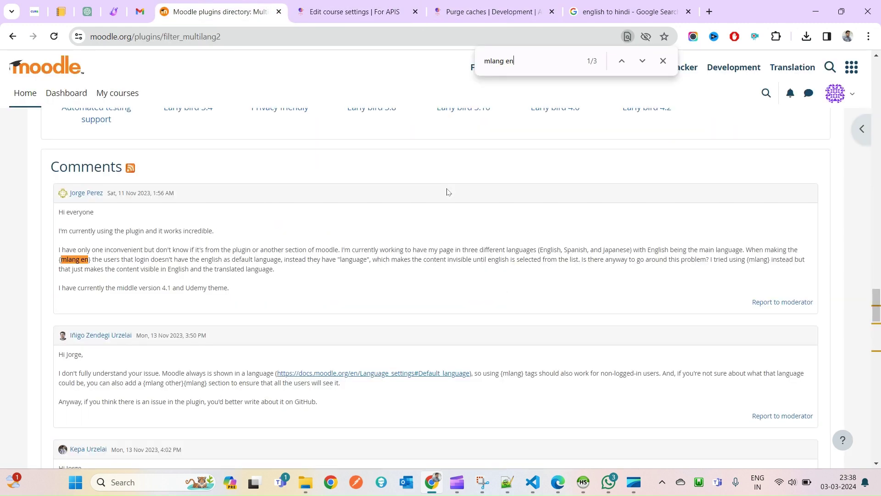
Return to the course settings and review the {mlang} text in the course full name, selecting all of it
click(313, 9)
drag(400, 306, 514, 303)
click(552, 309)
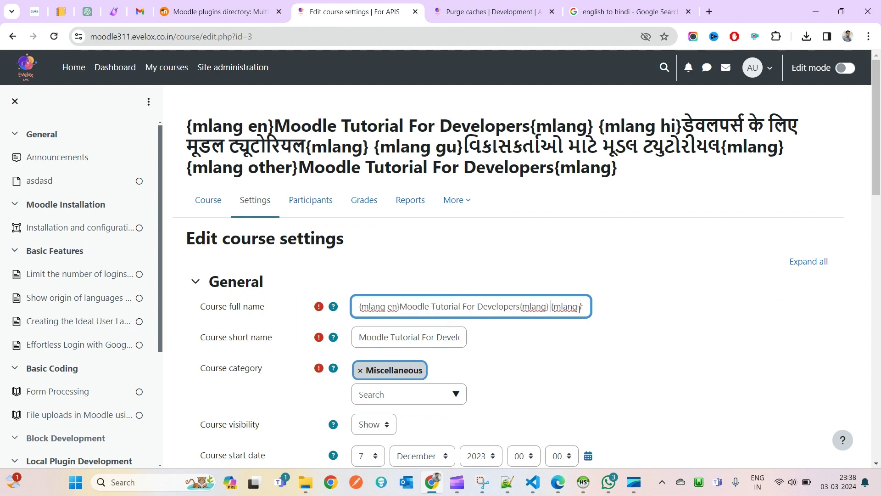
key(ctrl+a)
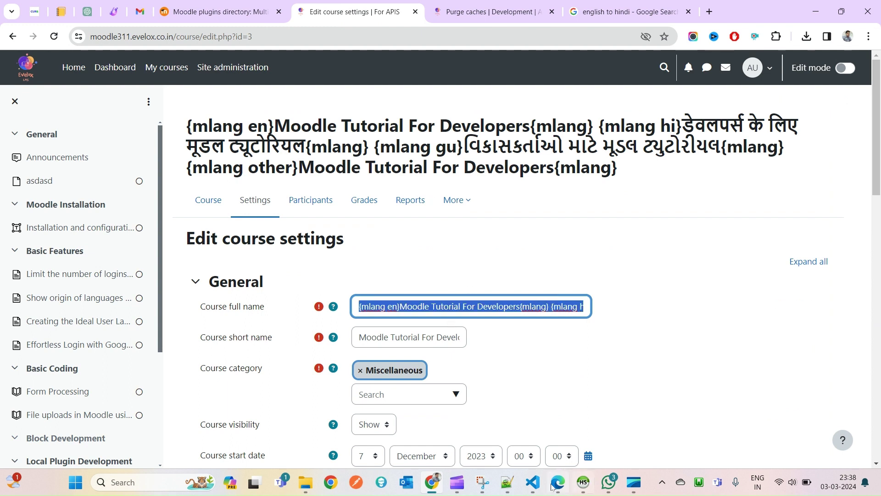
In Notepad++, split the course name text with line breaks after the English and Hindi blocks, removing the space before {mlang hi}
click(507, 482)
click(143, 156)
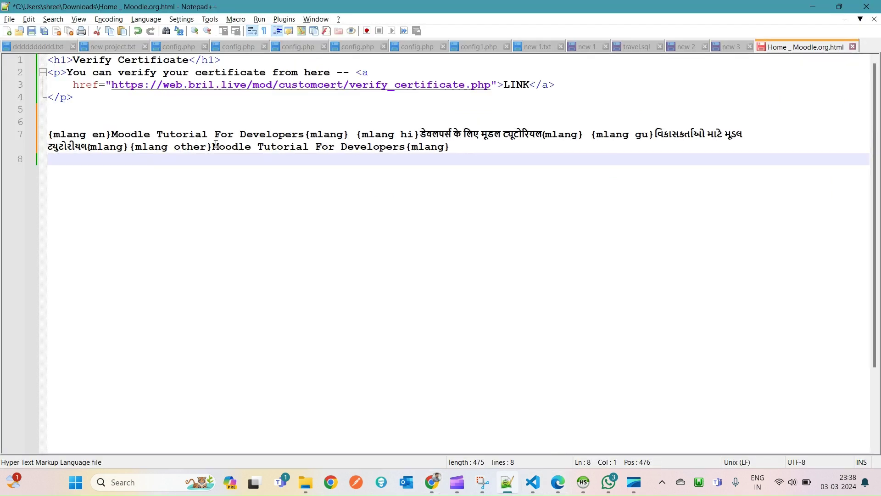
click(348, 138)
key(Return)
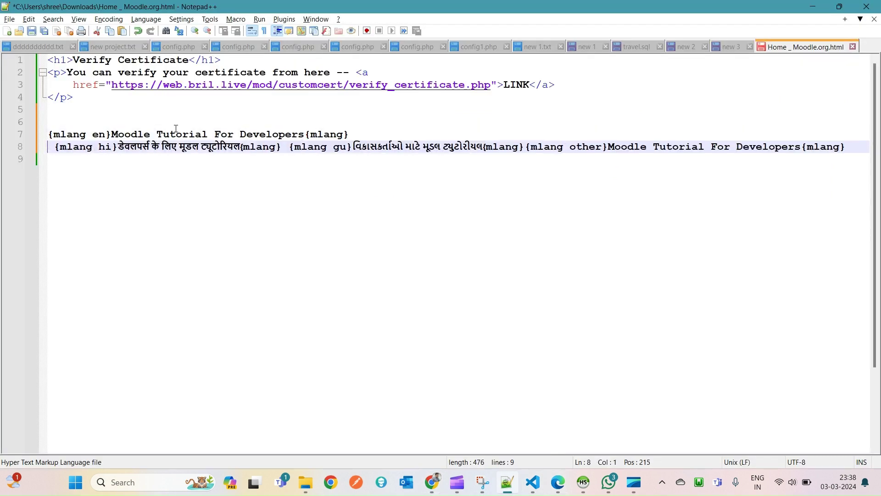
key(Delete)
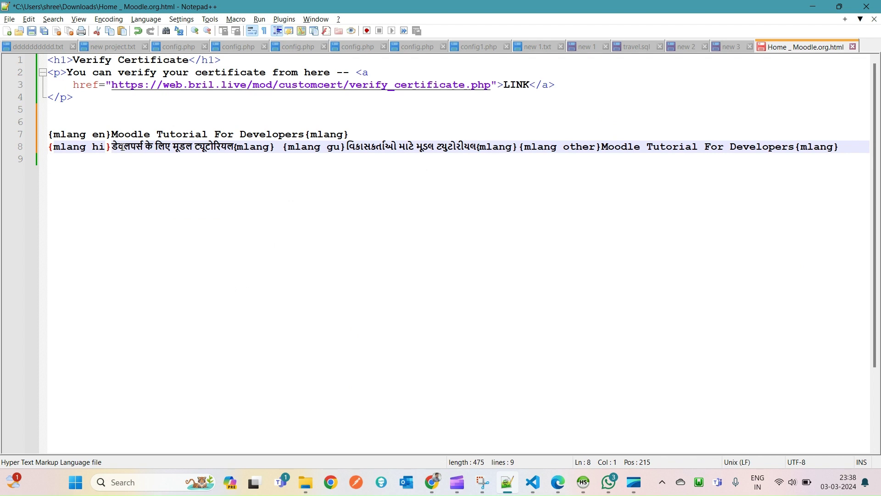
drag(111, 147, 203, 148)
click(276, 148)
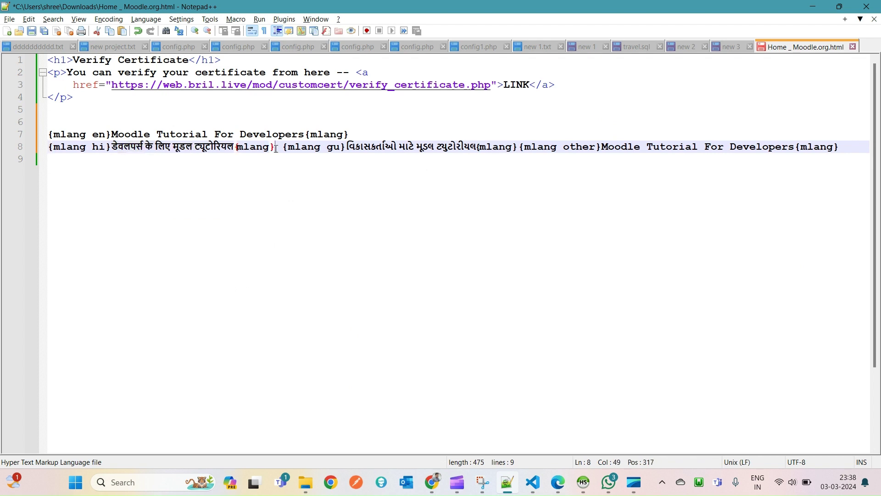
key(Return)
Put the {mlang other} block on its own line and remove the leading spaces before {mlang gu} and {mlang other}
double_click(320, 139)
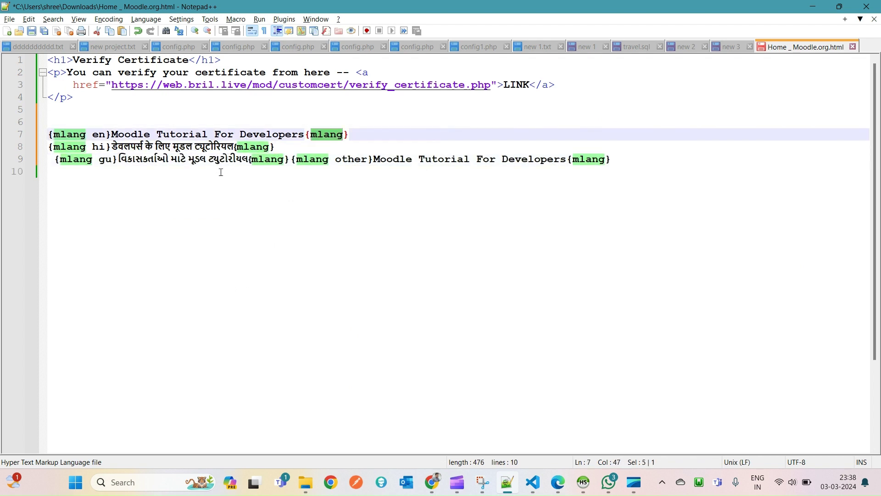
click(292, 161)
key(Return)
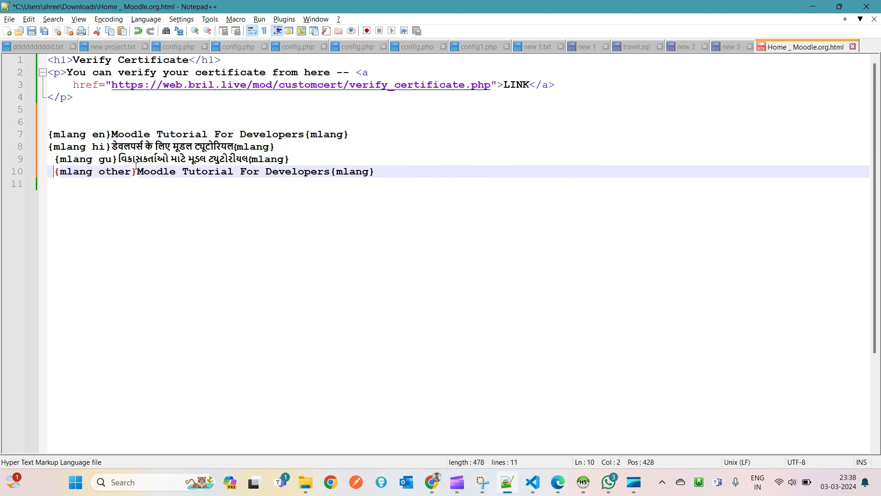
double_click(105, 159)
click(59, 160)
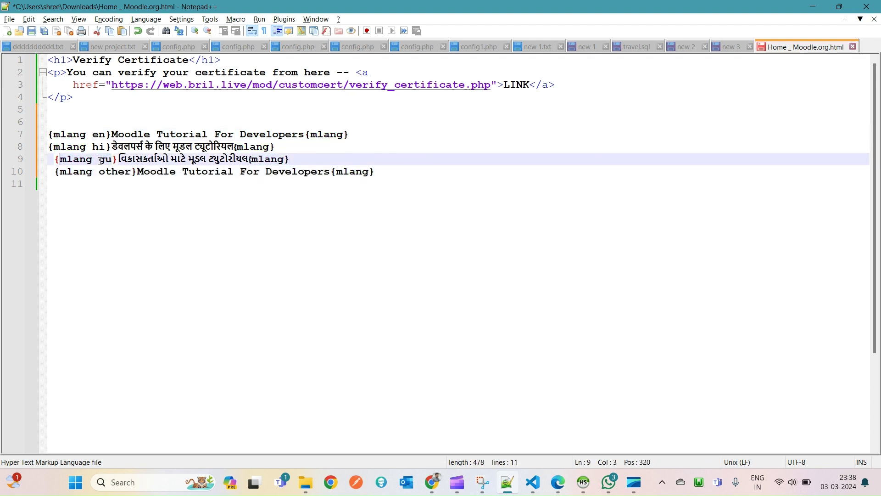
key(BackSpace)
click(56, 175)
key(BackSpace)
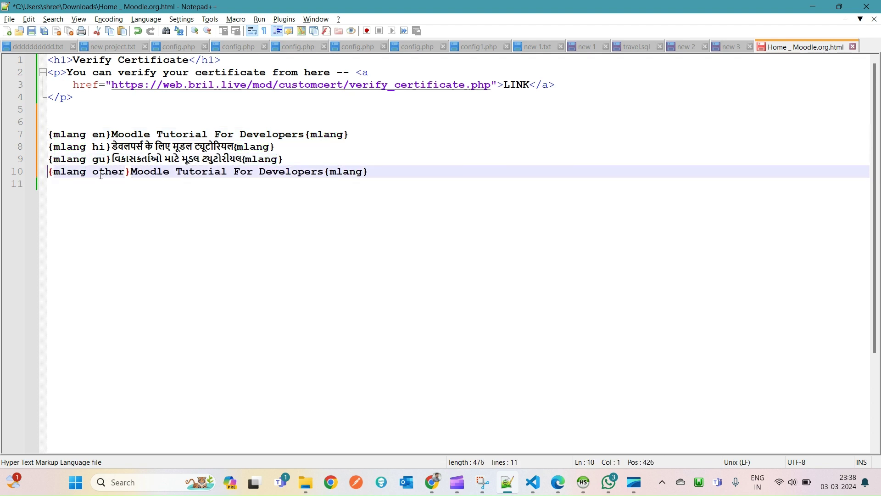
Copy the English, Hindi, Gujarati and other {mlang} lines from Notepad++ and switch back to the browser
double_click(118, 172)
click(388, 171)
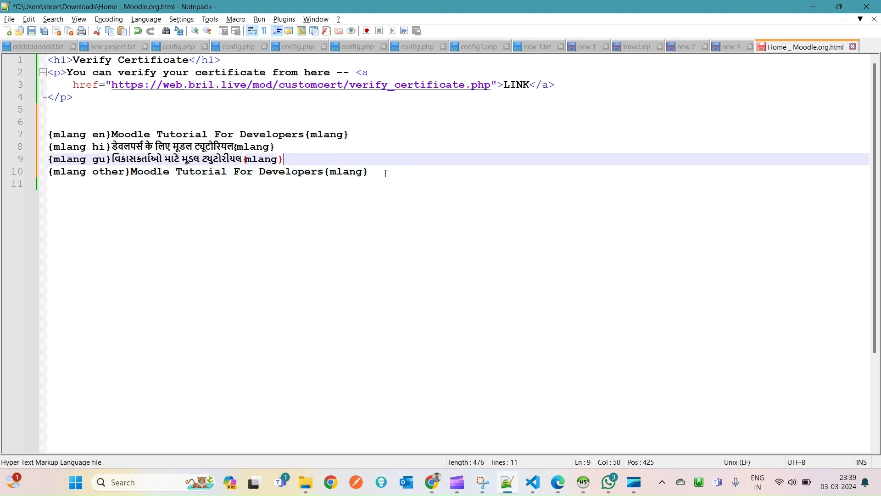
drag(419, 180, 23, 141)
key(ctrl+c)
key(alt+Tab)
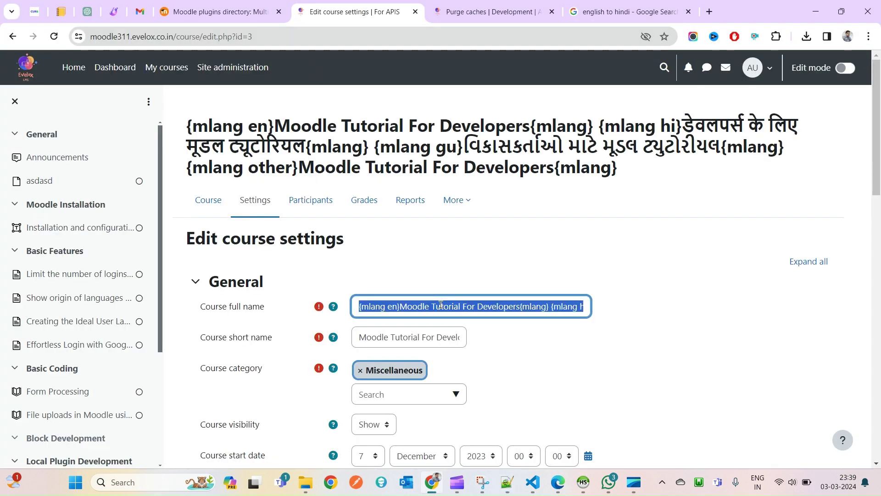
Replace the course full name with the copied {mlang} text and save the settings, displaying the course
key(ctrl+v)
scroll(645, 322, down, 7)
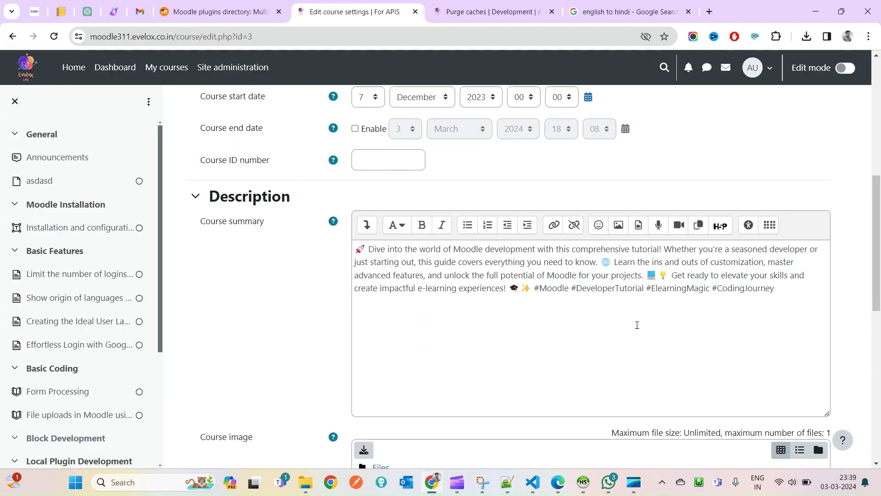
scroll(642, 323, down, 10)
click(395, 384)
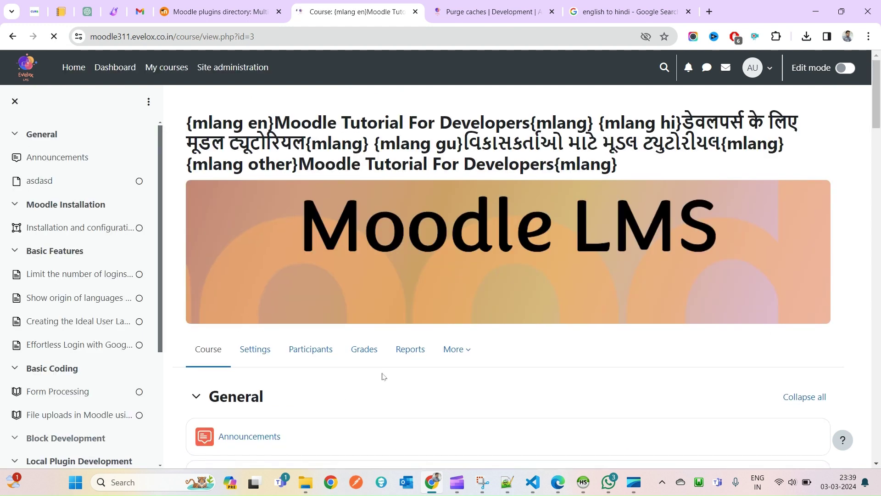
Check the course name on the dashboard, reopen the Moodle tutorial course and turn on edit mode
click(104, 80)
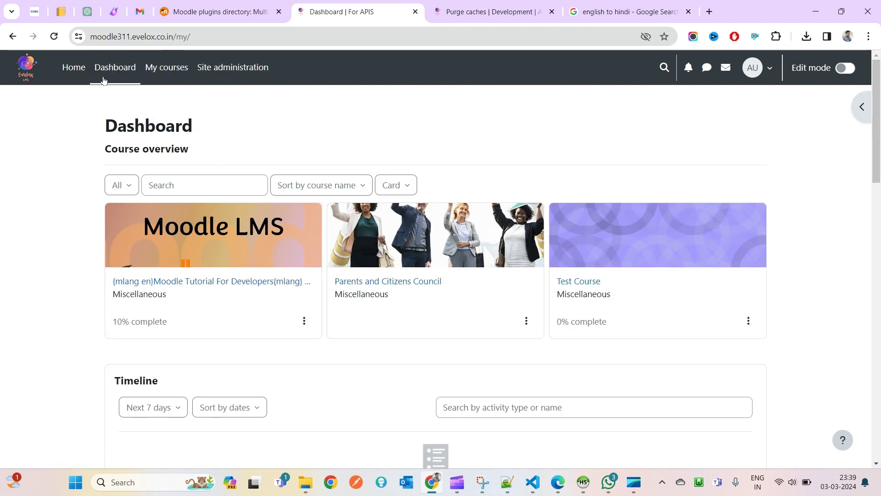
click(259, 248)
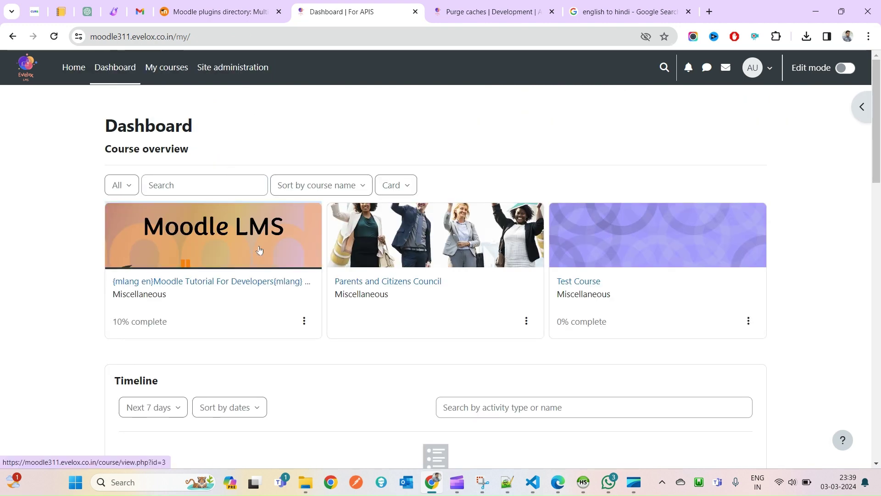
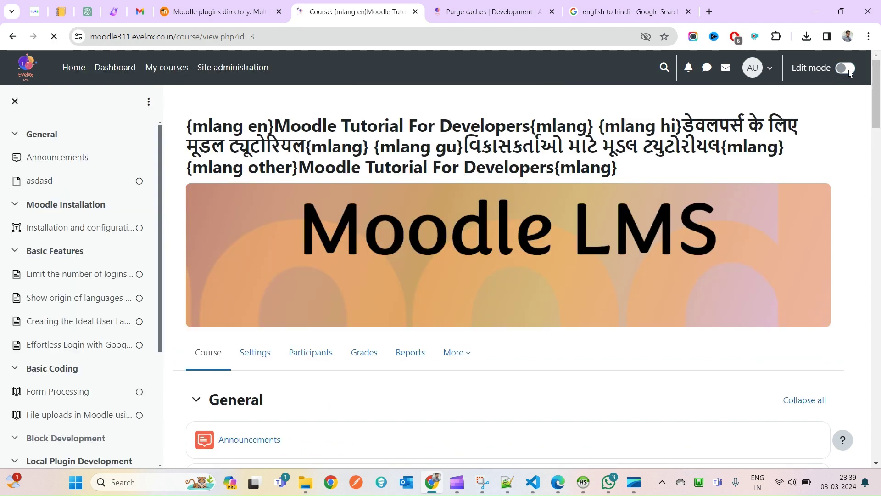
click(850, 71)
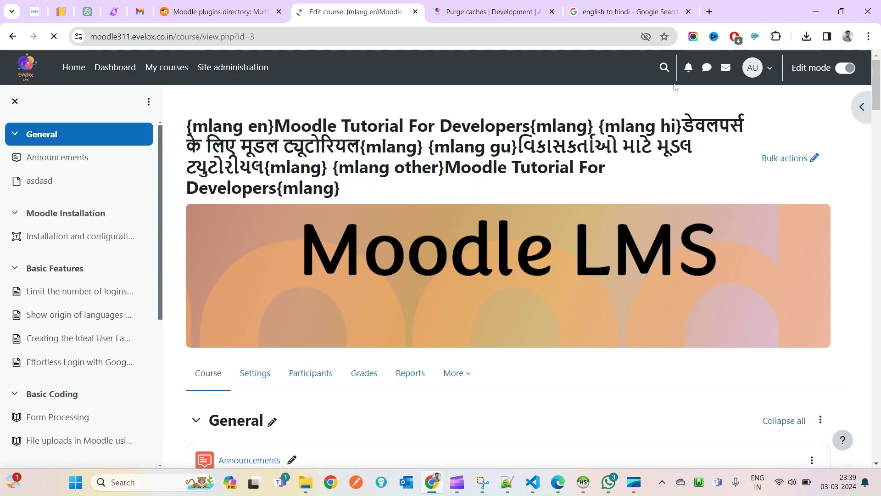
scroll(419, 250, down, 5)
scroll(419, 250, up, 5)
Find Manage filters among the site administration plugin settings, open it and search that page for "ang"
click(482, 11)
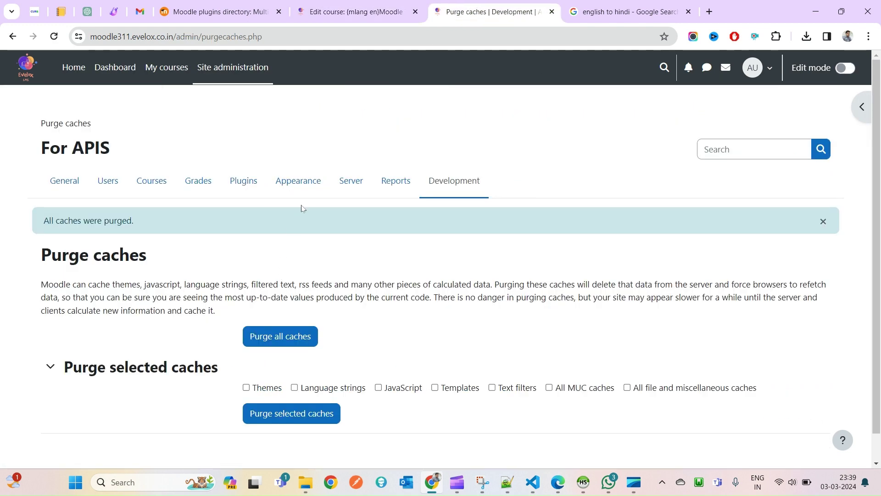
click(251, 193)
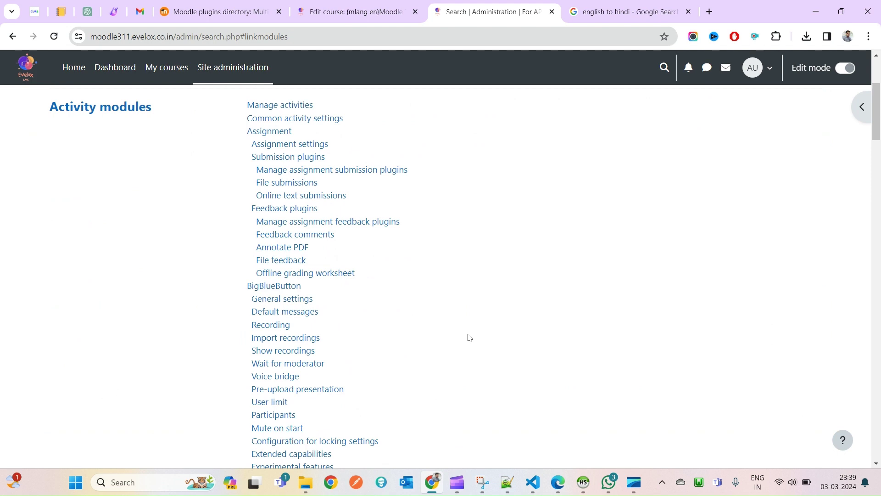
key(ctrl+f)
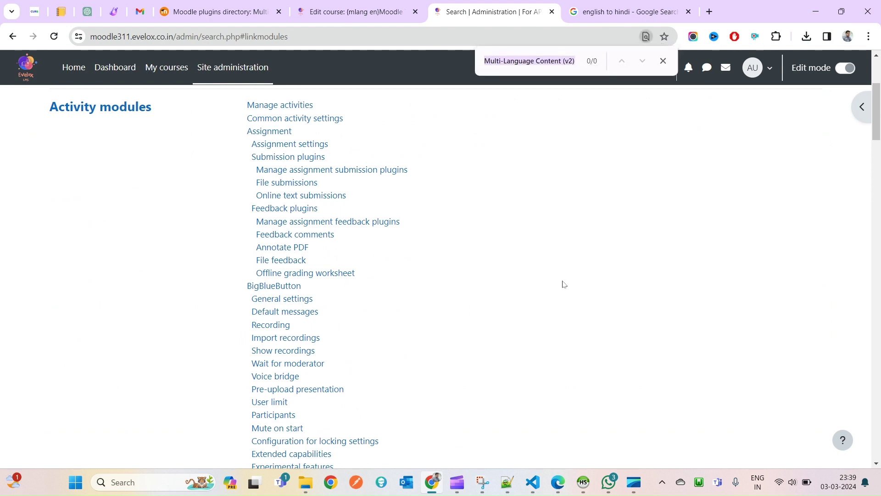
triple_click(508, 65)
text(filter)
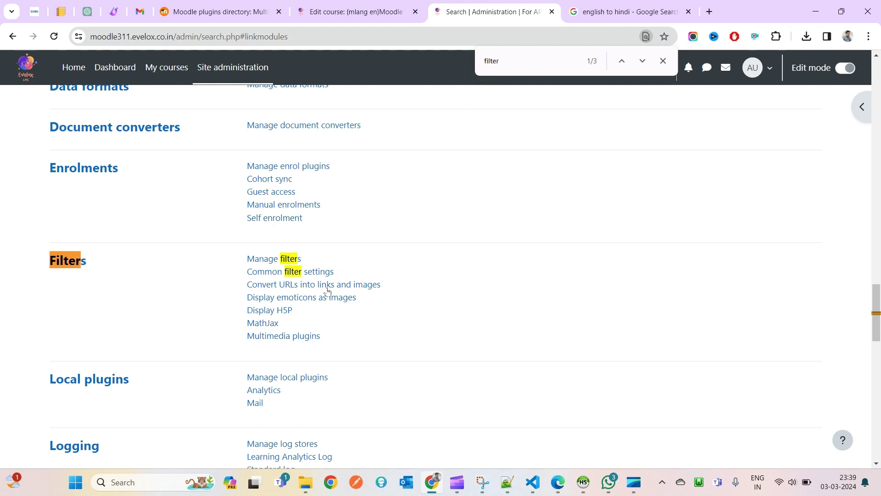
click(280, 258)
scroll(463, 223, down, 6)
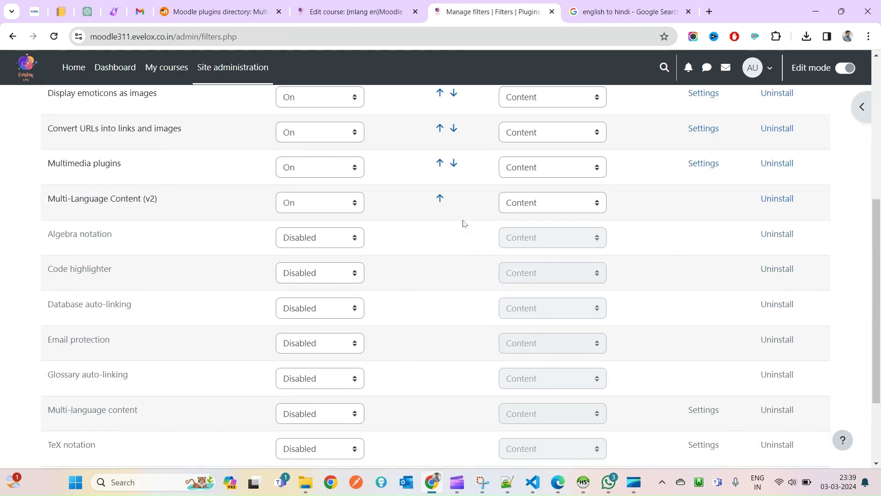
key(ctrl+f)
text(ang)
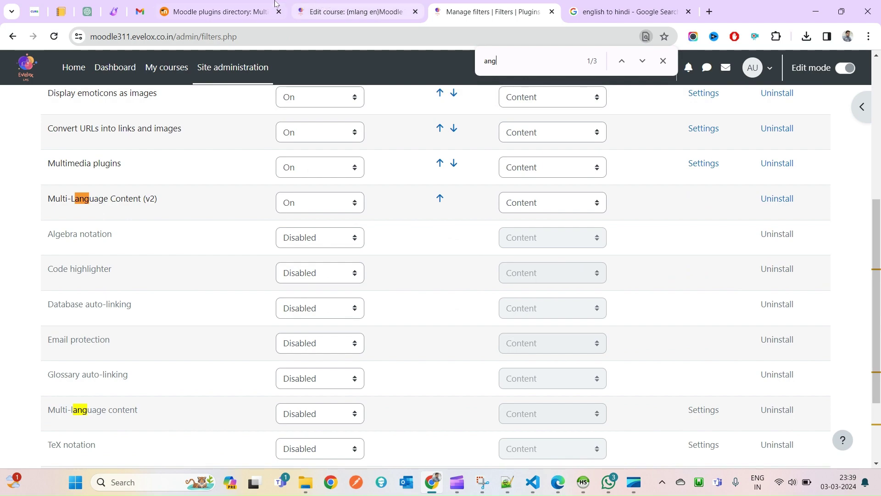
Copy "Multi-Language Content" from the plugin page's title and search the Manage filters page for it
click(220, 12)
scroll(177, 261, up, 20)
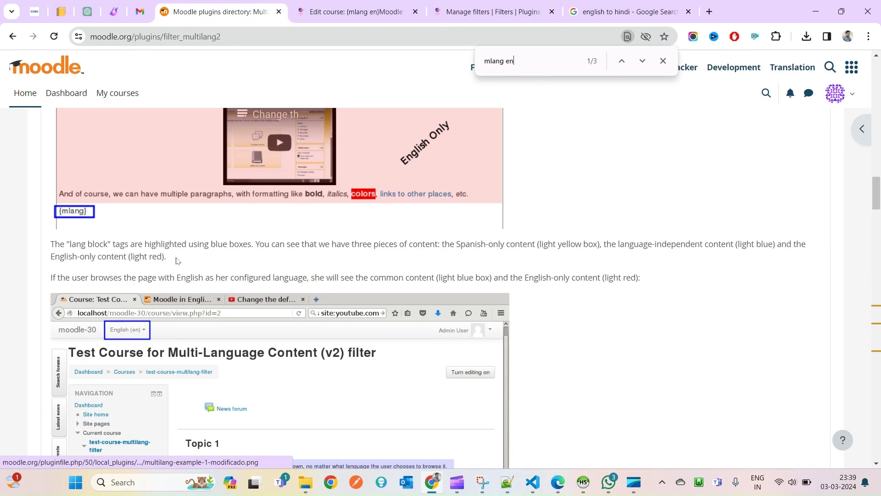
scroll(177, 261, up, 5)
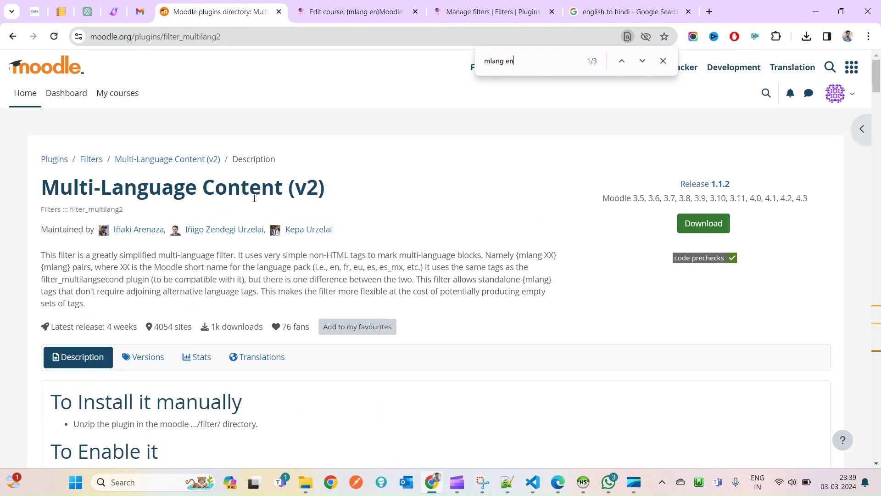
double_click(91, 191)
drag(91, 190, 280, 190)
key(ctrl+c)
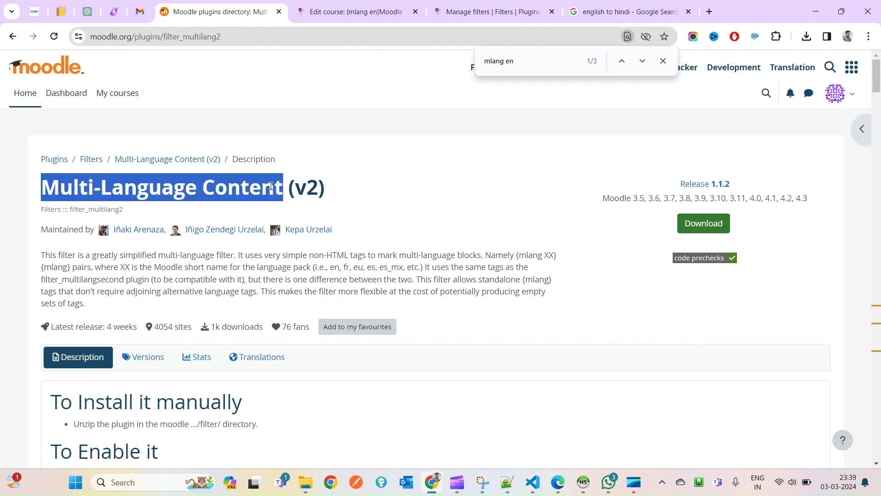
click(482, 12)
key(ctrl+a)
key(ctrl+v)
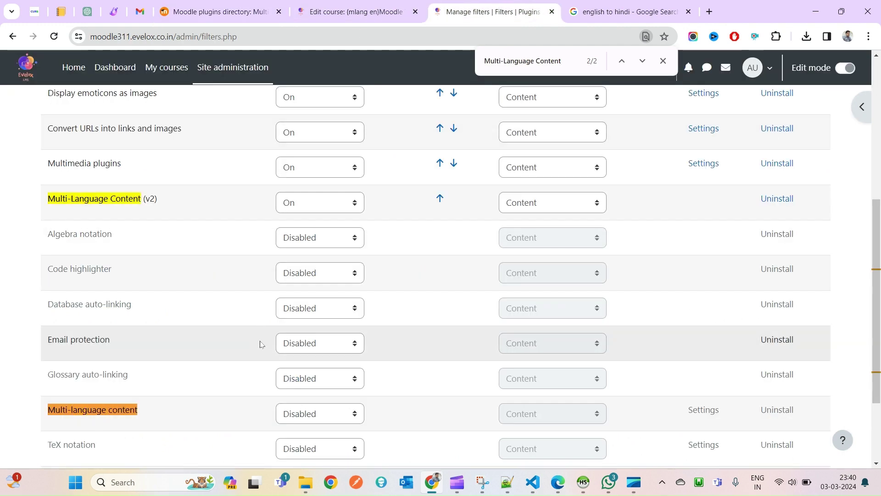
Set the standard Multi-language content filter to On
scroll(265, 347, down, 1)
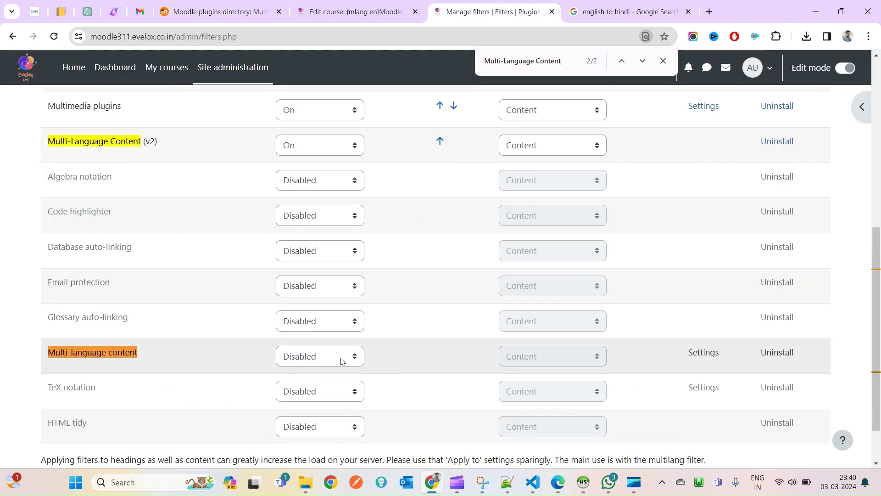
click(342, 361)
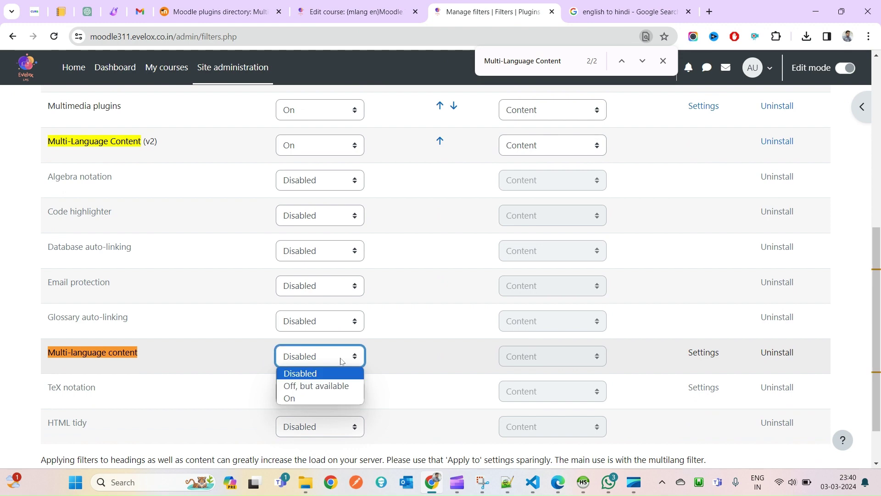
click(298, 398)
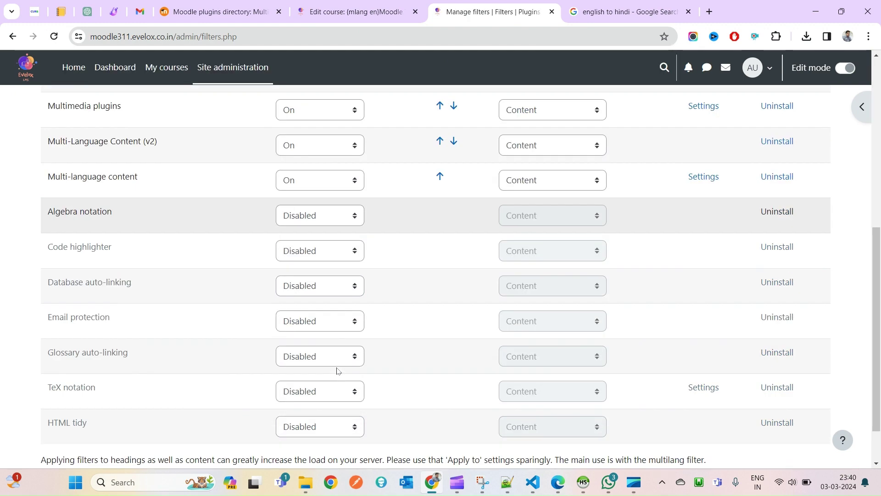
Recheck both multi-language filters in the filter list and reload the course page to inspect its title
scroll(338, 369, down, 1)
scroll(338, 368, up, 3)
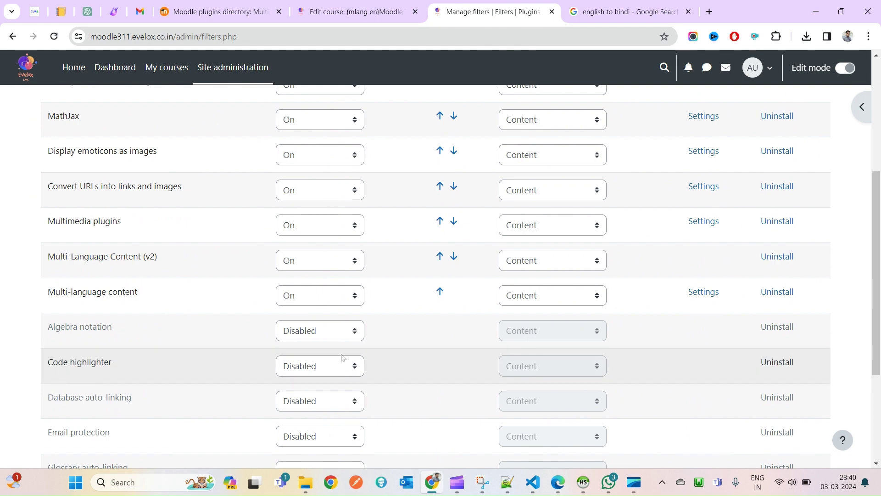
scroll(342, 357, down, 3)
key(ctrl+f)
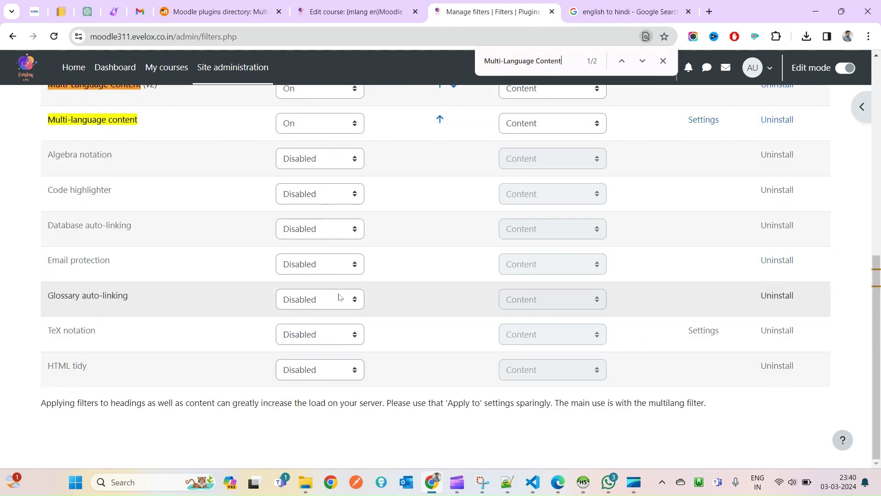
scroll(340, 298, up, 2)
click(222, 11)
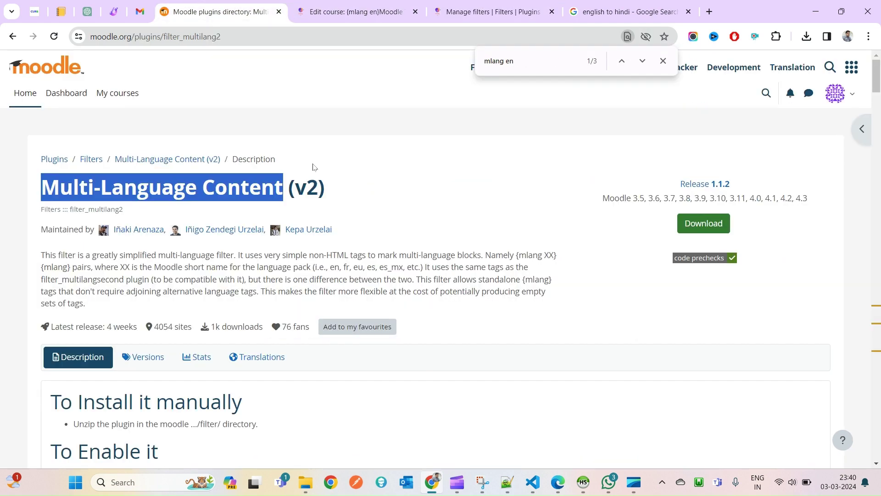
click(353, 12)
right_click(356, 108)
click(393, 139)
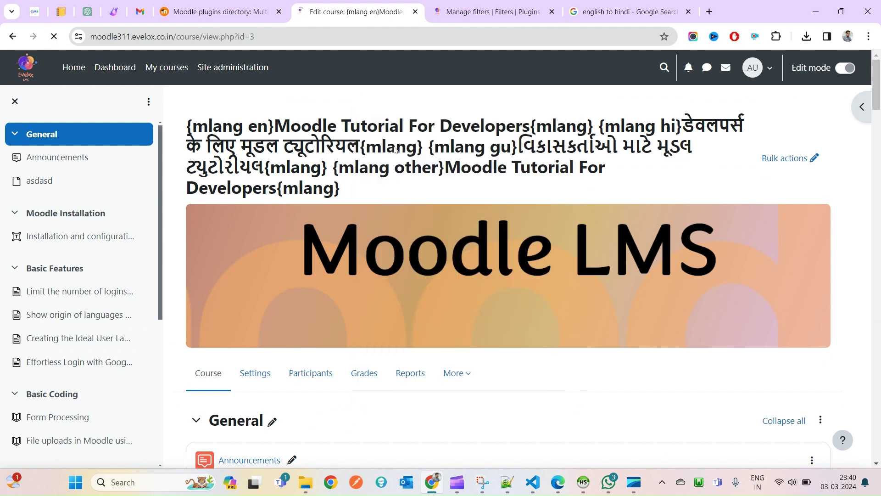
Return to the Manage filters page and select the name of the Multi-Language Content (v2) filter
click(471, 5)
scroll(239, 202, up, 3)
double_click(73, 258)
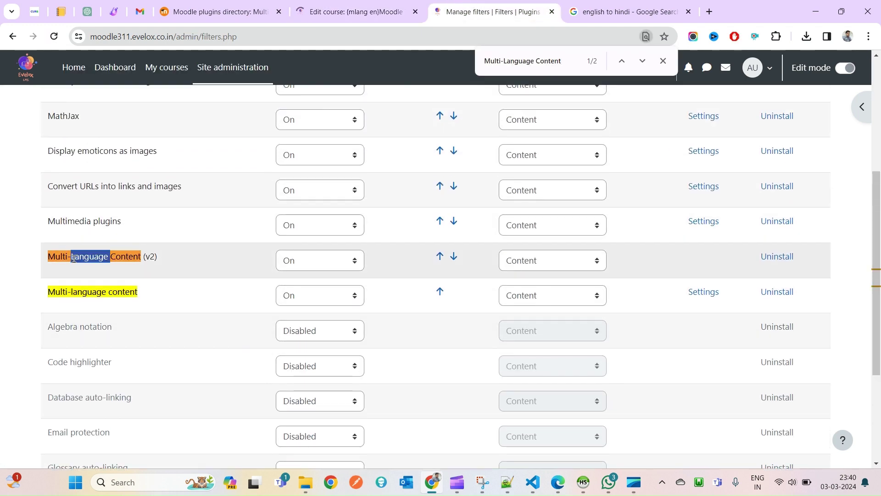
double_click(59, 257)
drag(59, 257, 166, 257)
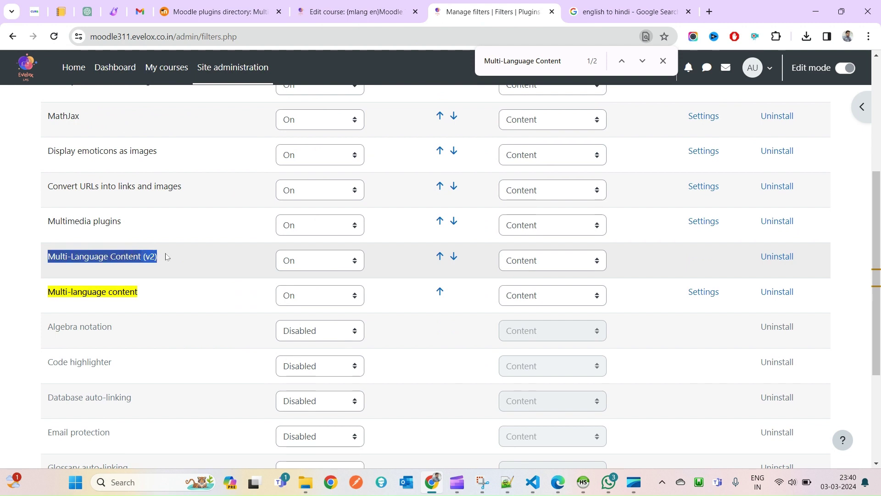
Review the Apply to options of Multi-Language Content (v2) and compare them with the {mlang} heading on the course page
click(574, 262)
click(396, 265)
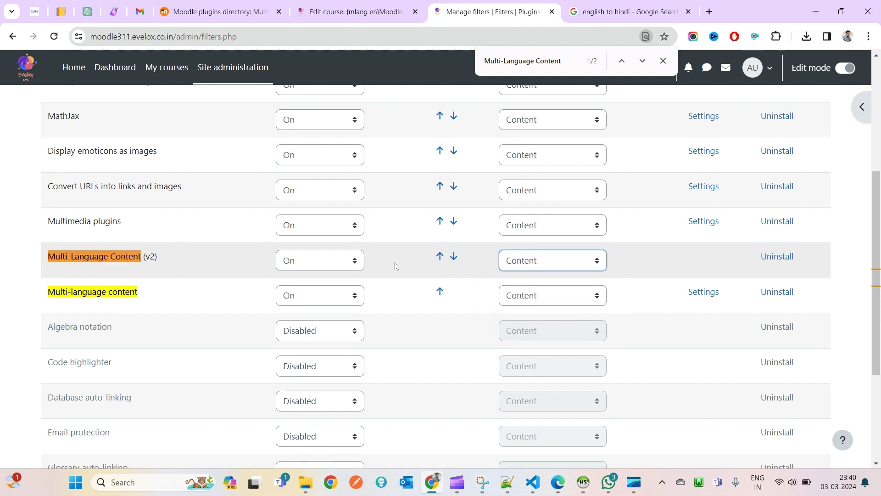
click(553, 263)
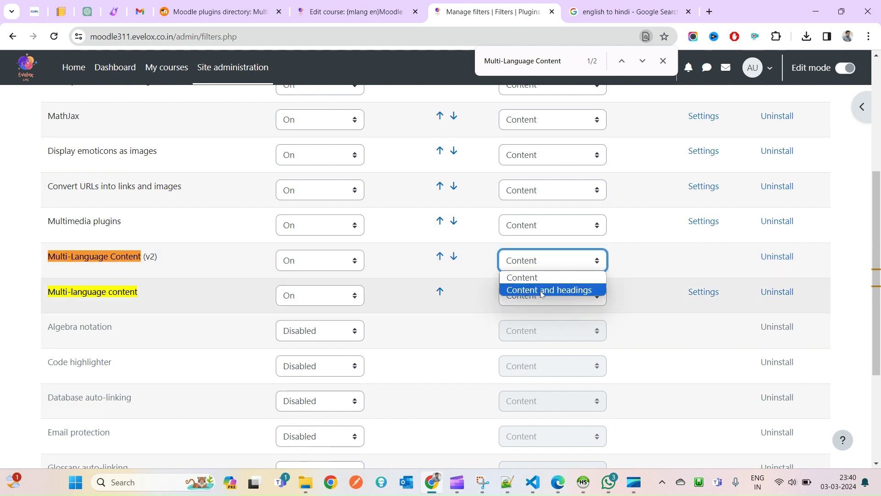
click(568, 257)
click(557, 257)
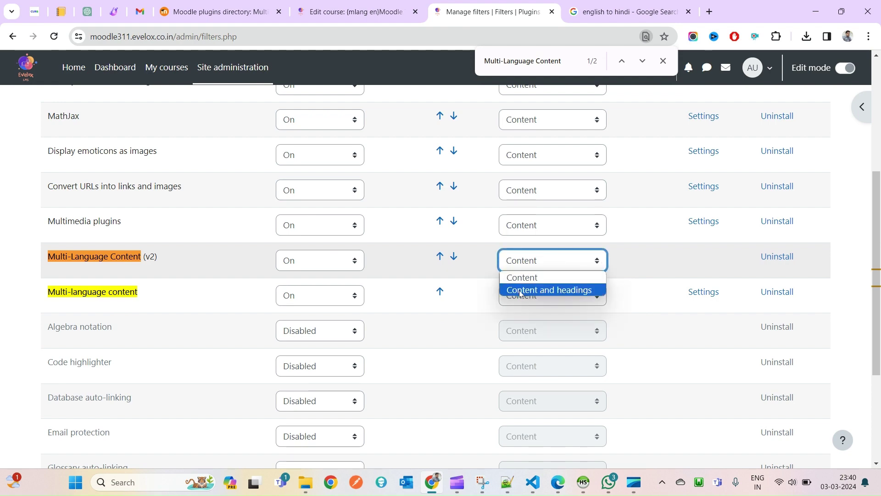
click(353, 11)
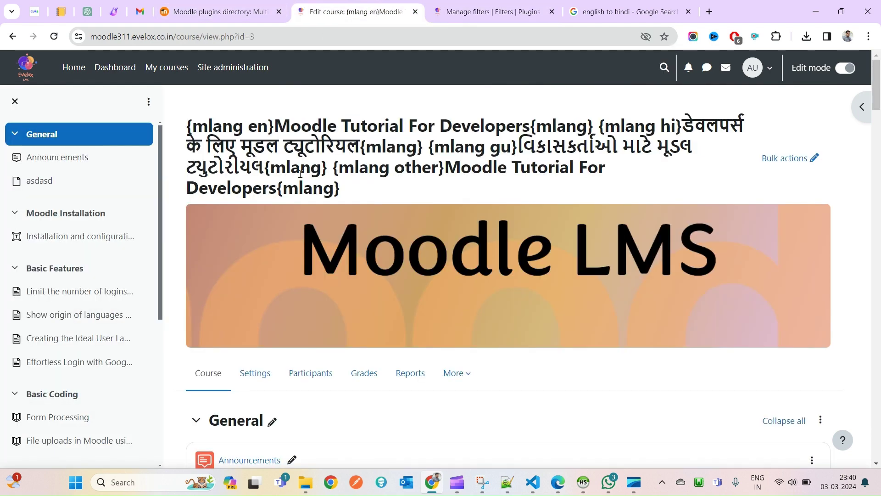
triple_click(248, 133)
Set Apply to for the Multi-Language Content (v2) filter to Content and headings and check its row
click(469, 12)
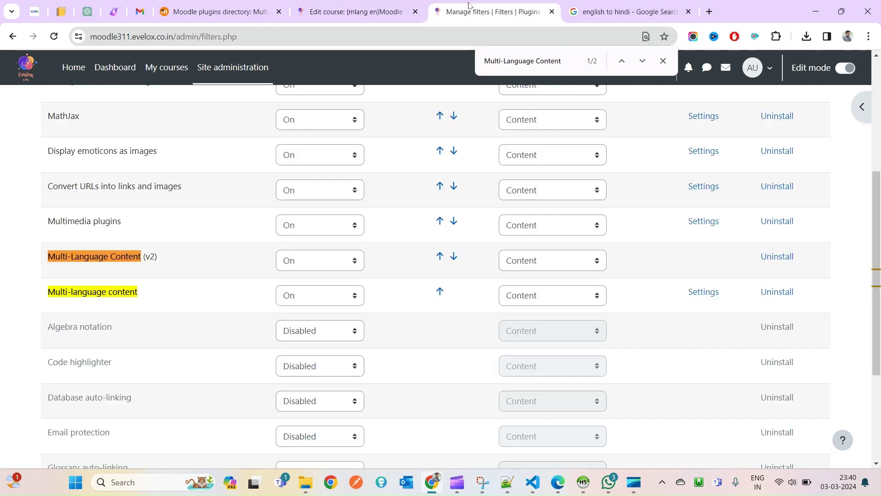
click(535, 260)
click(535, 278)
click(528, 259)
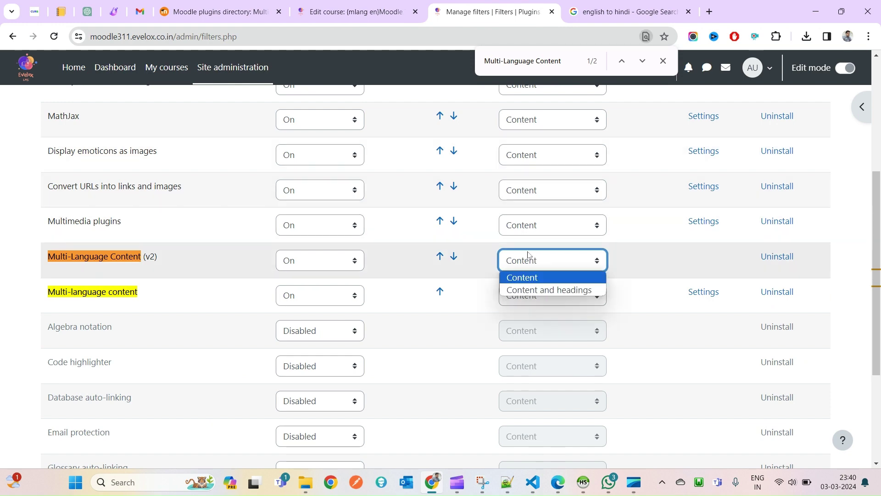
click(529, 291)
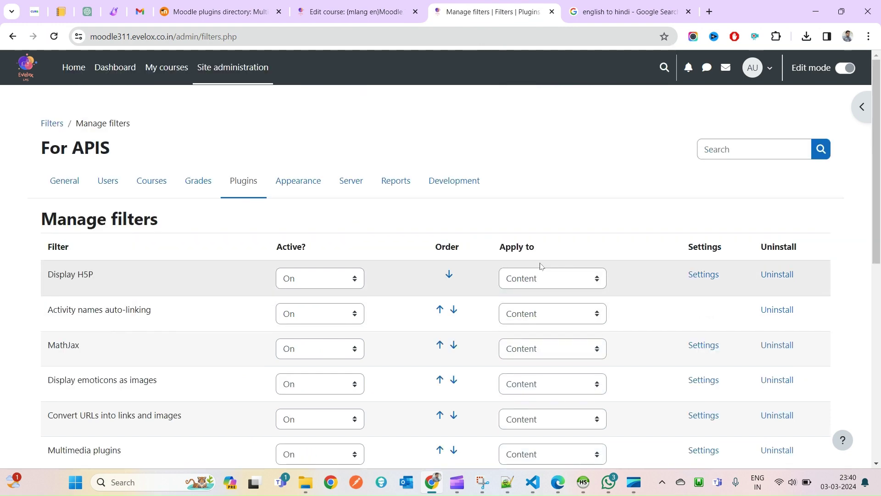
scroll(537, 299, down, 3)
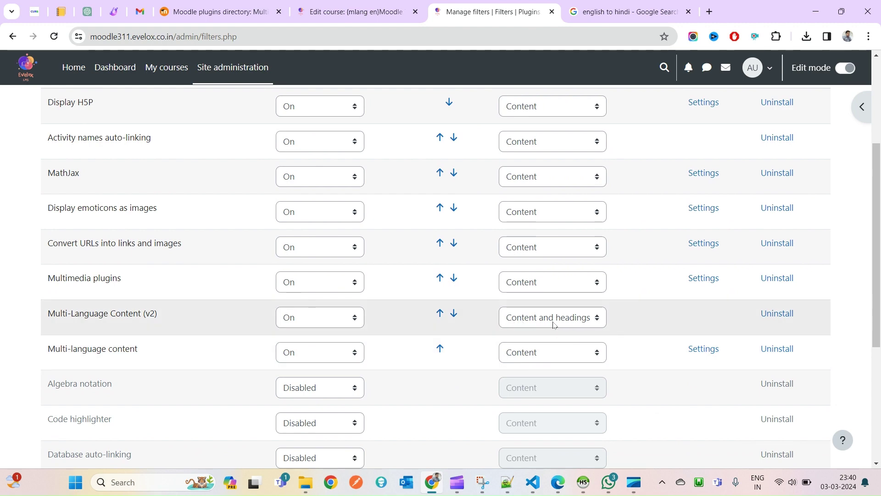
Reload the course page and recheck the Apply to options of Multi-Language Content (v2) on the Manage filters page
click(359, 4)
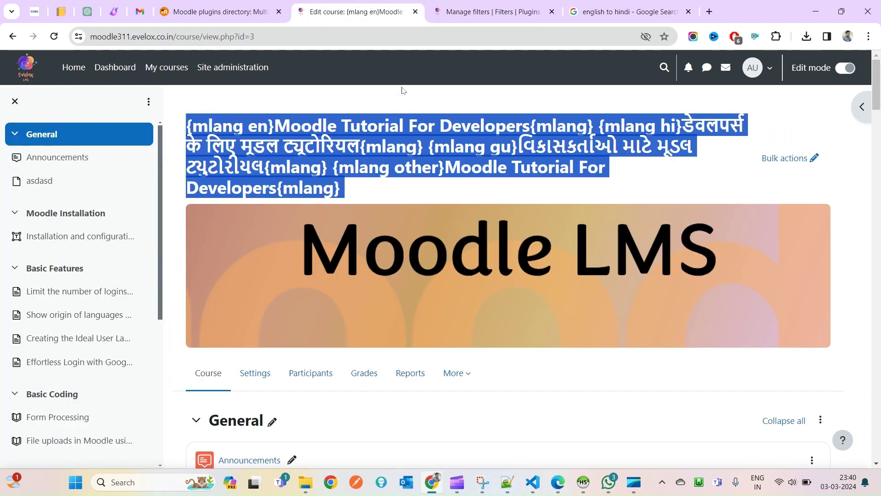
click(55, 36)
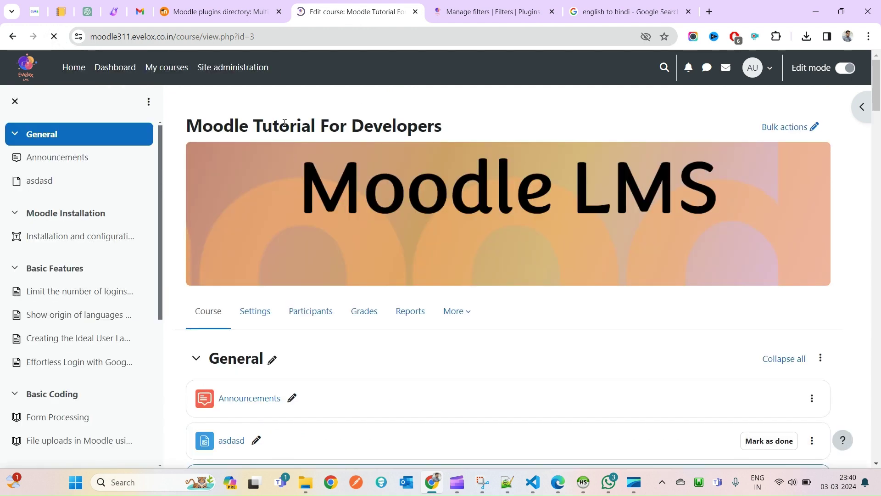
click(487, 6)
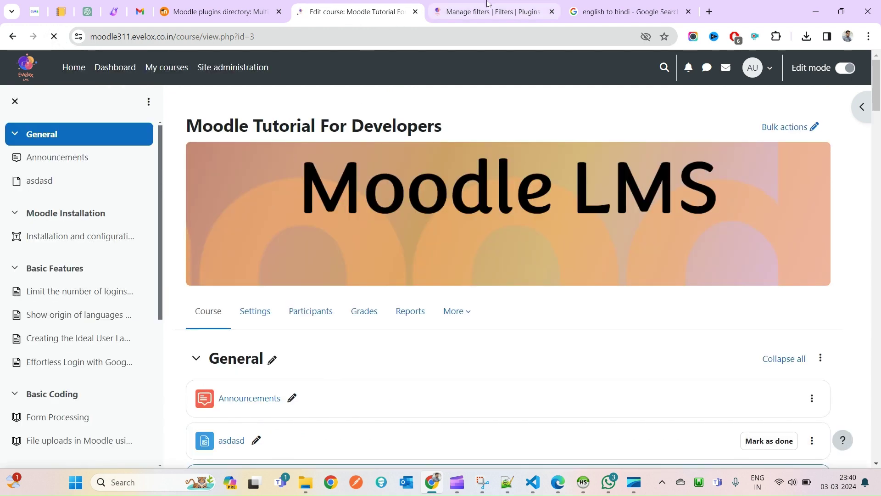
click(539, 317)
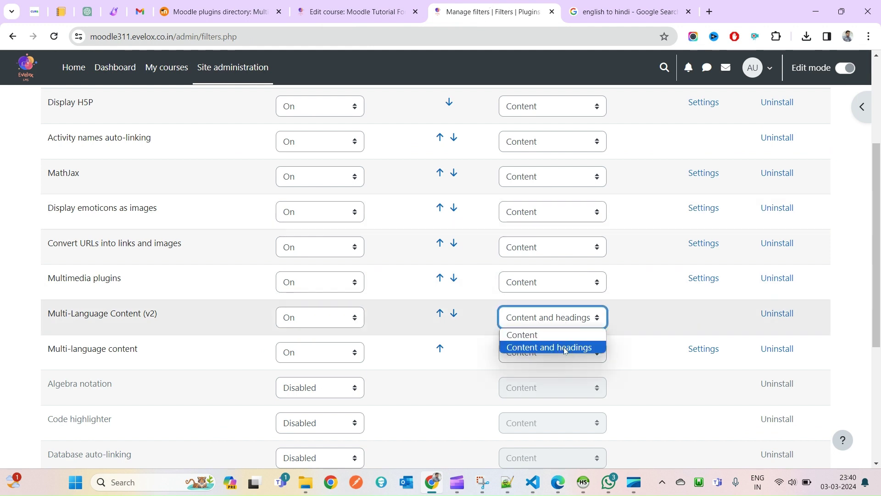
click(660, 326)
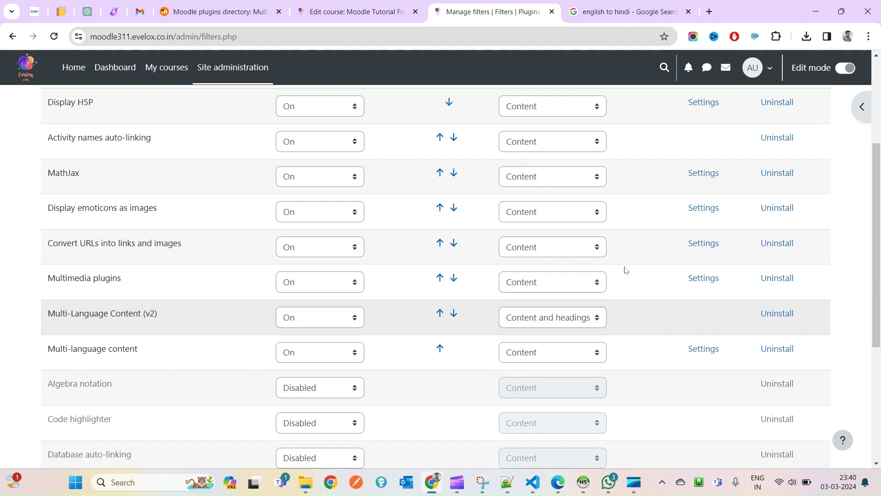
Return to the course page and inspect its English title
click(353, 11)
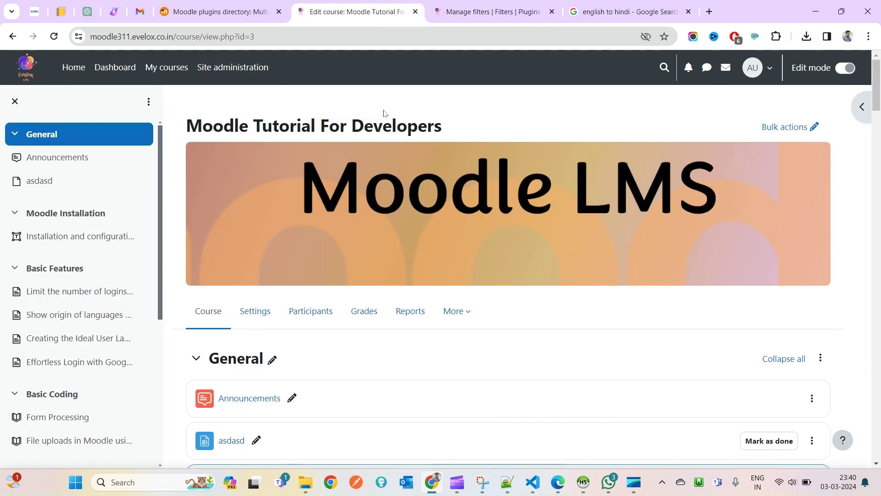
triple_click(238, 123)
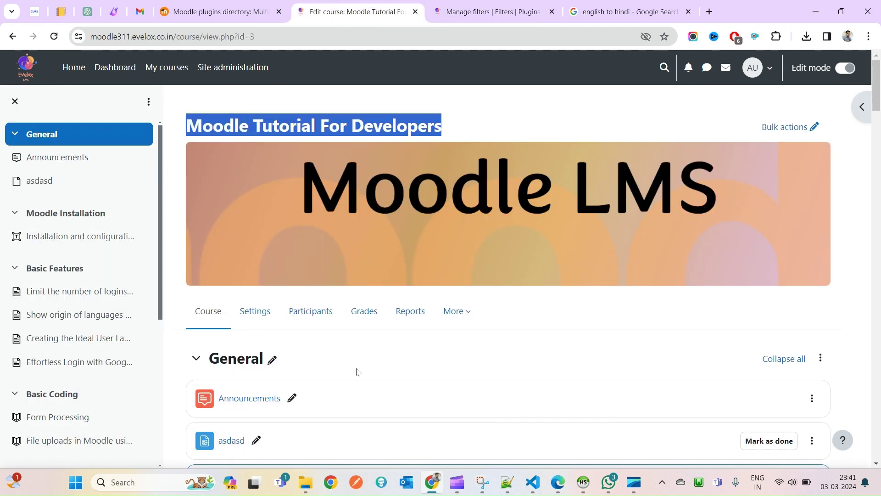
click(644, 96)
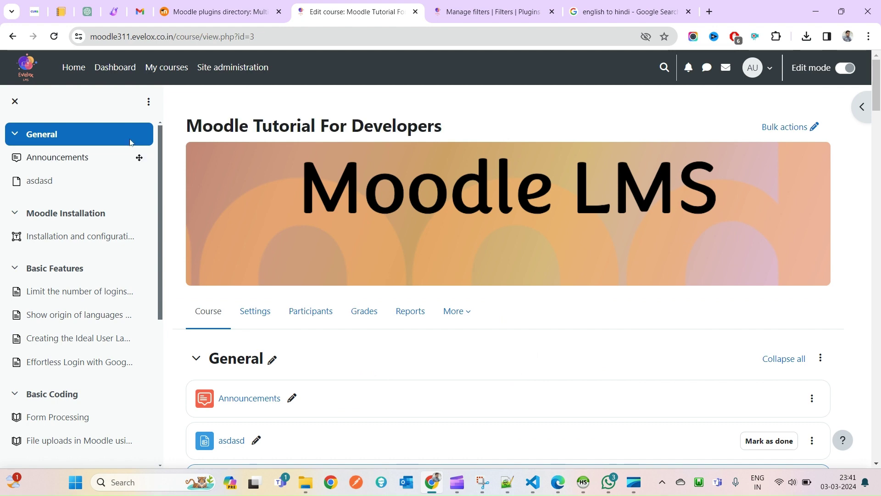
Check the en tag in Notepad++, then switch the Moodle site language to Hindi (hi) and inspect the course title
click(765, 77)
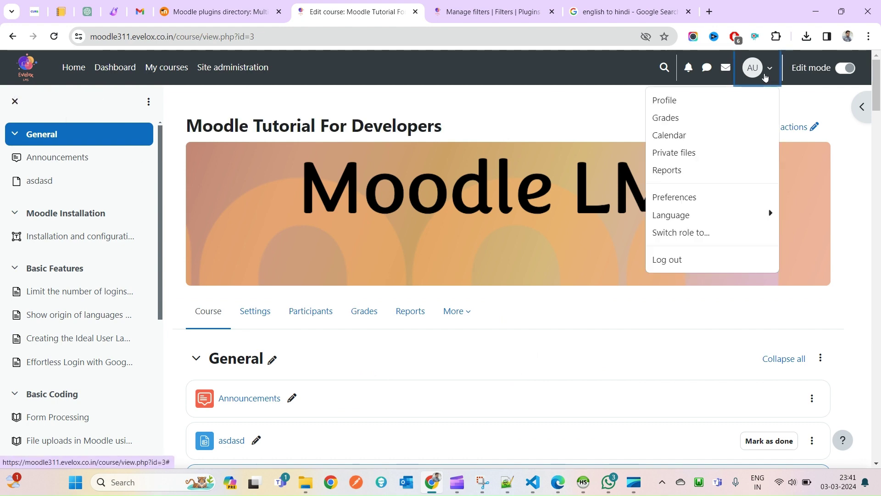
click(507, 483)
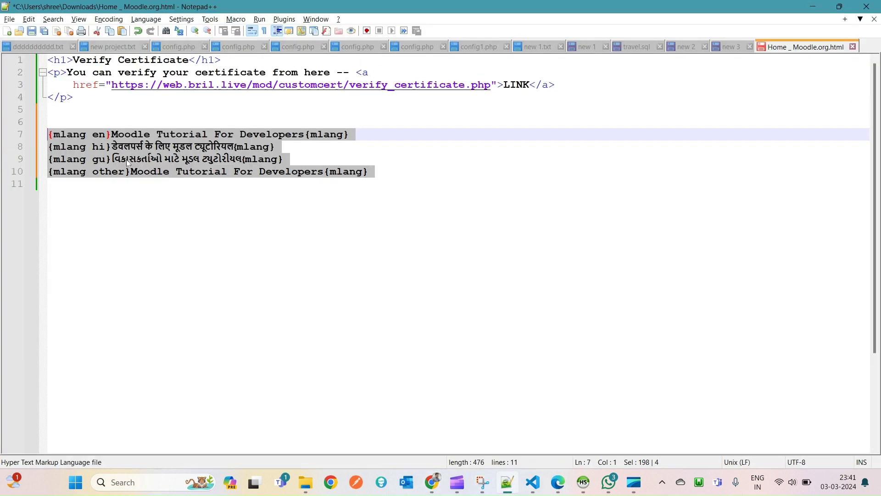
double_click(98, 134)
key(alt+Tab)
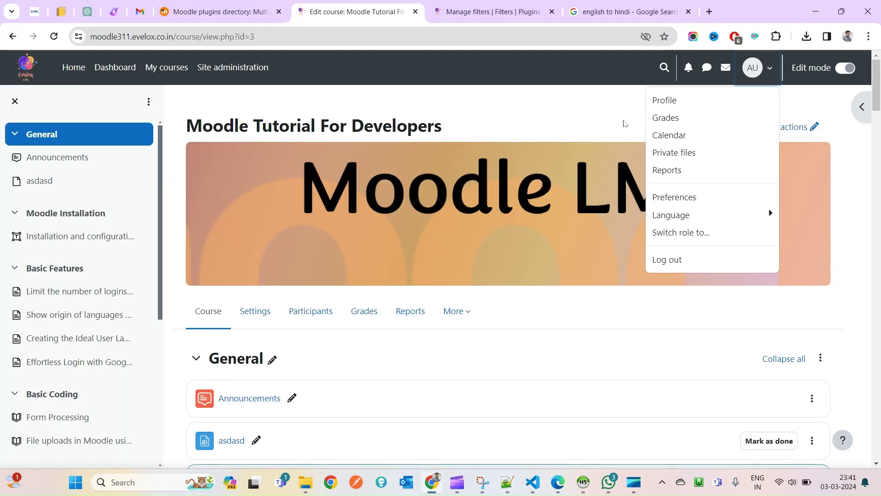
click(666, 217)
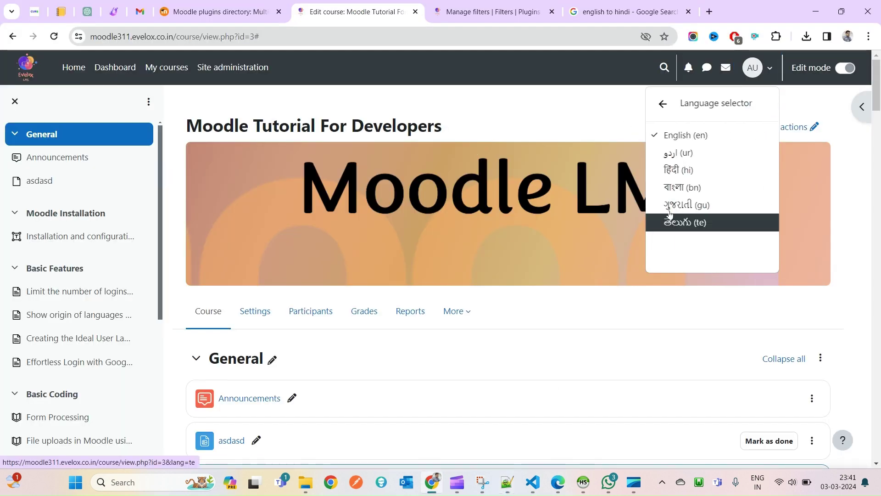
click(689, 171)
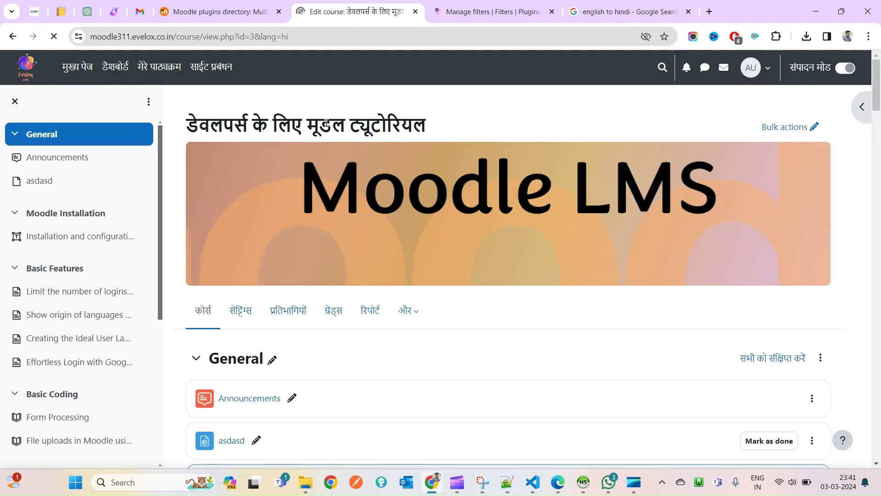
triple_click(398, 125)
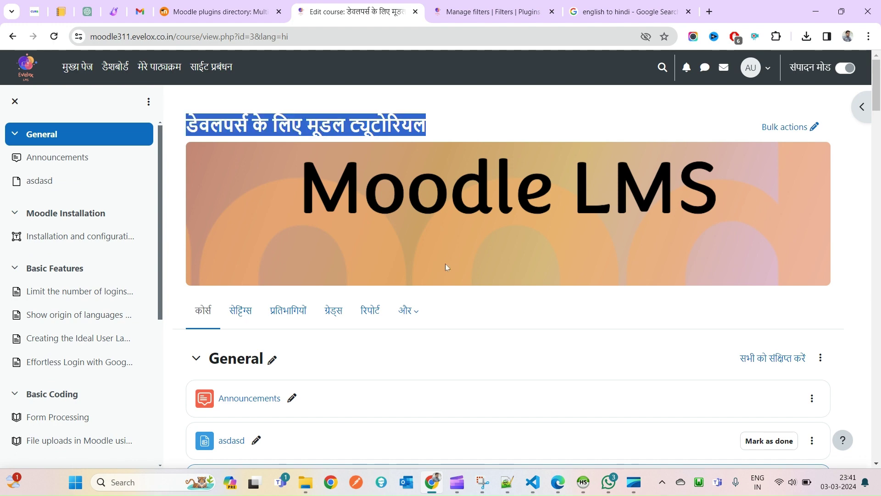
click(354, 128)
triple_click(250, 130)
Check the gu tag in Notepad++, then switch the Moodle site language to Gujarati (gu) and inspect the course title
key(alt+Tab)
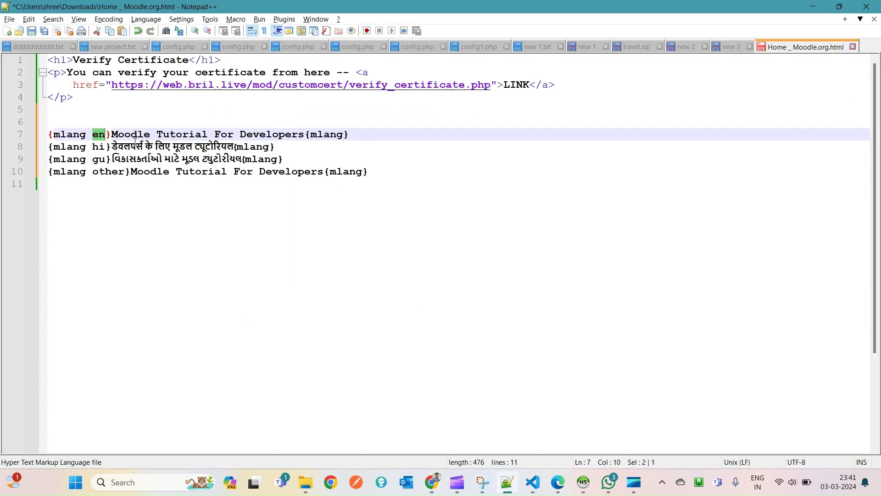
double_click(100, 159)
key(alt+Tab)
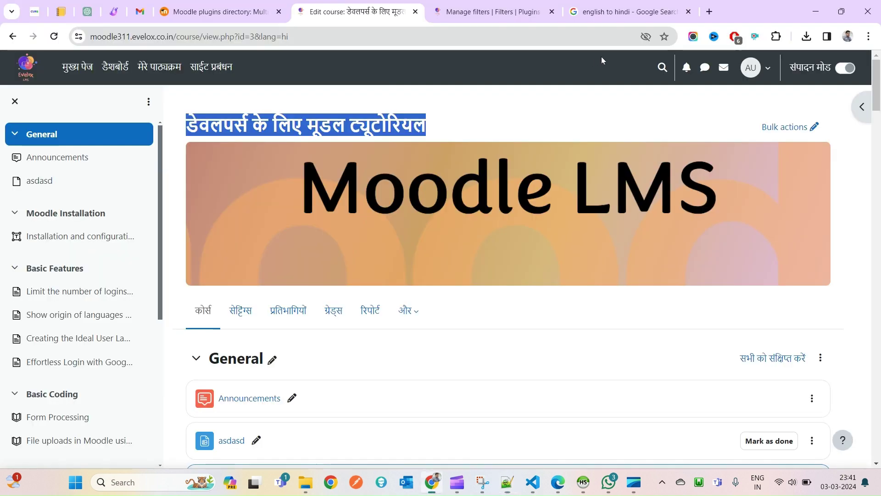
click(768, 70)
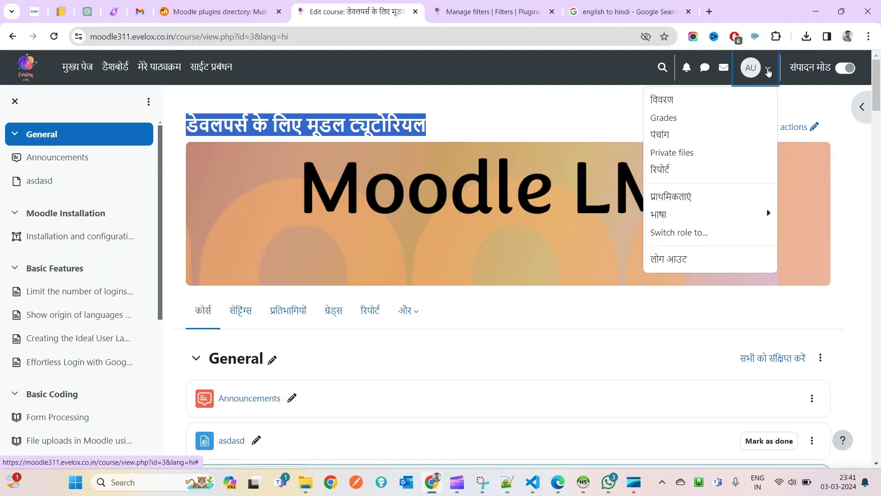
click(733, 214)
click(716, 207)
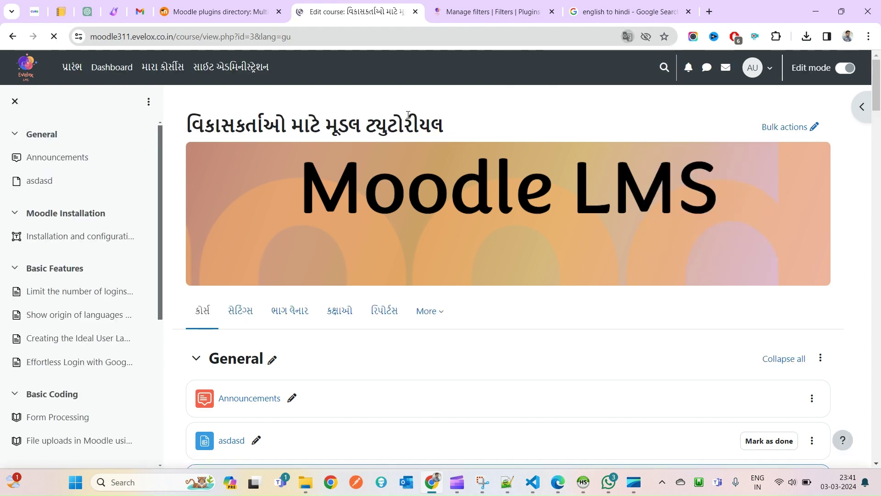
drag(444, 128, 522, 102)
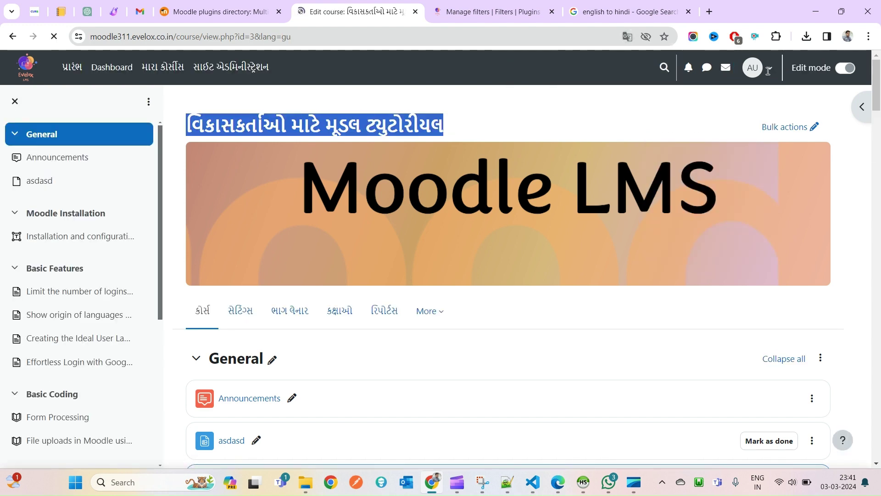
Review the en, hi and gu lines in Notepad++ and examine the {mlang other} fallback line
key(alt+Tab)
drag(298, 158, 39, 136)
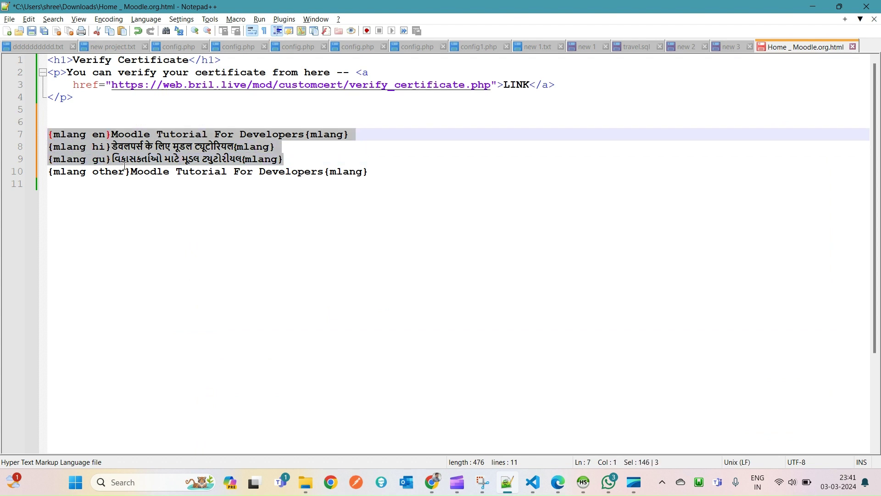
click(99, 172)
double_click(99, 172)
click(404, 172)
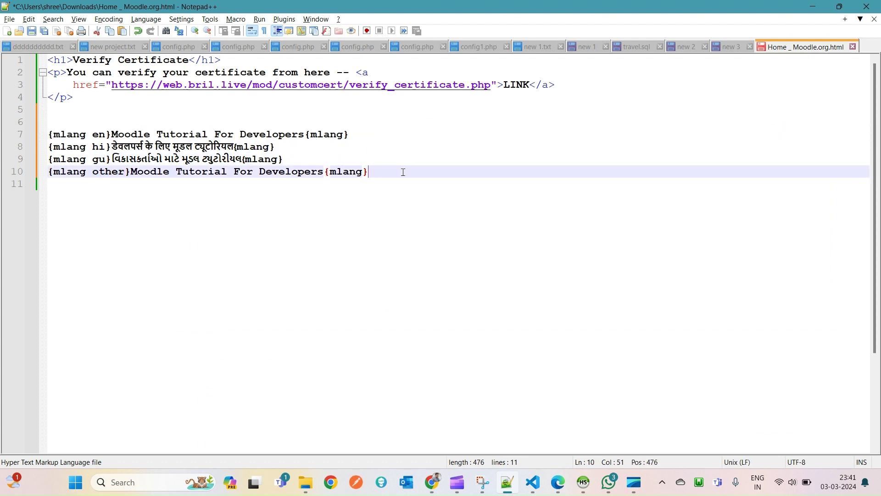
key(shift+Home)
Switch the Moodle site language to Telugu (te) in the browser and inspect the fallback course title
key(alt+Tab)
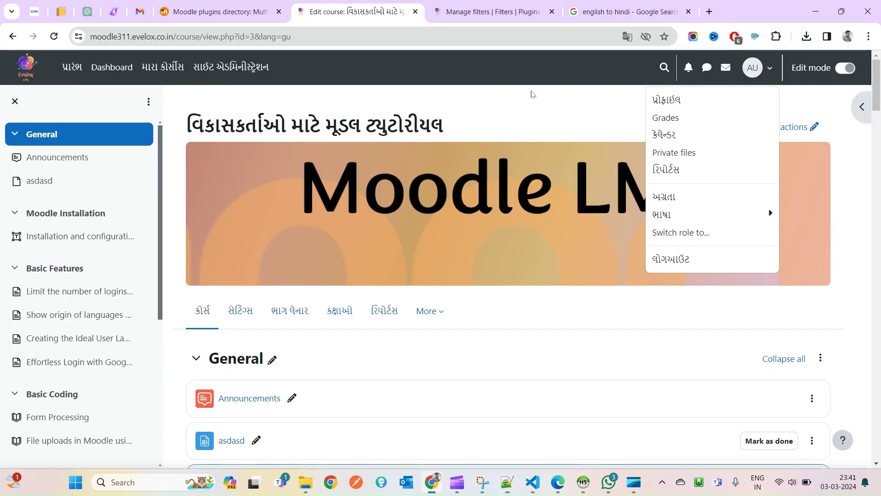
click(735, 216)
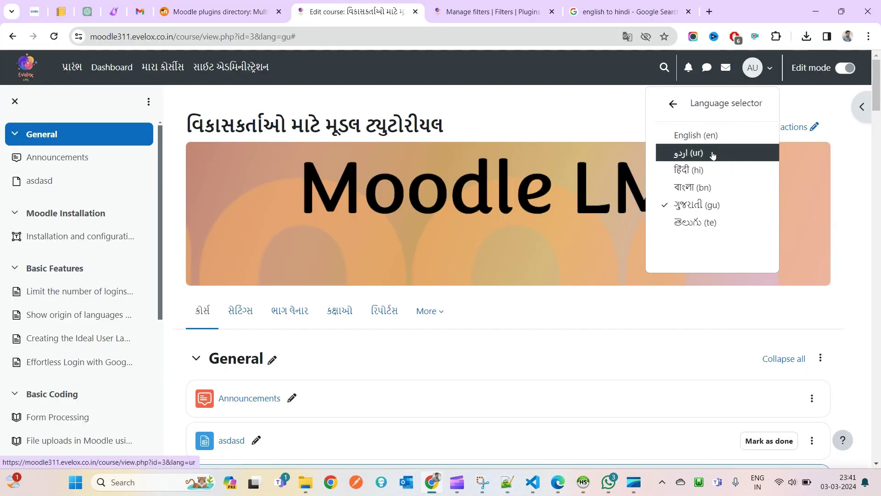
click(692, 223)
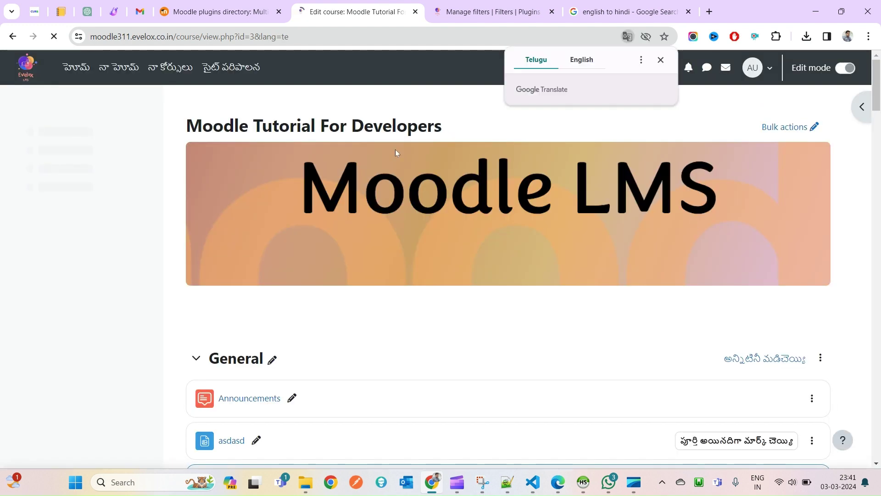
double_click(257, 127)
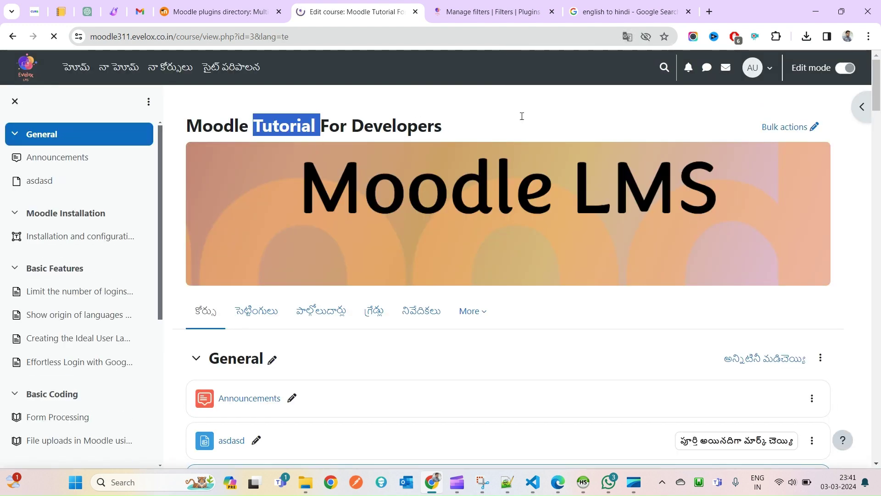
Compare the {mlang other} text in Notepad++ with the course title shown under Telugu in the browser
key(alt+Tab)
double_click(148, 171)
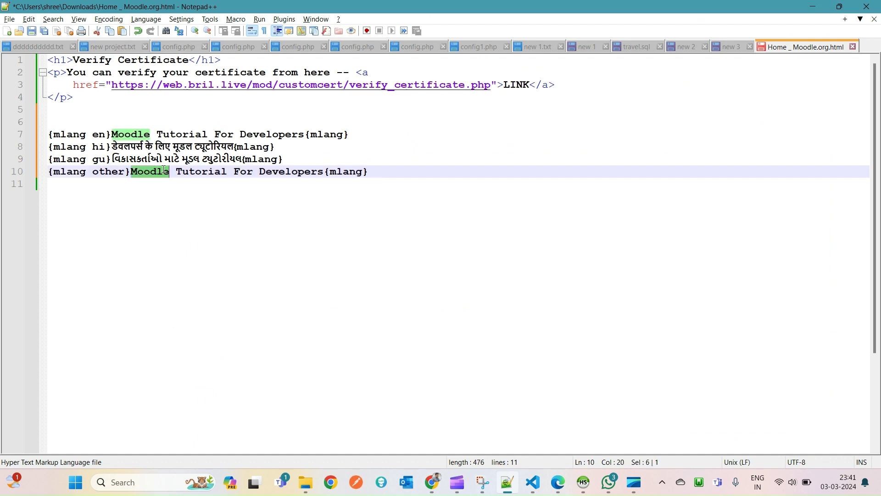
drag(148, 172, 295, 169)
key(Down)
key(Up)
key(Down)
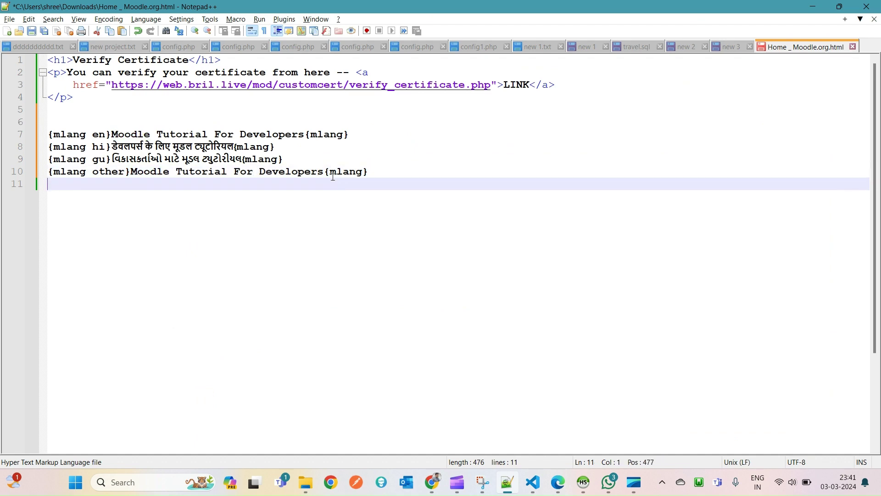
key(Up)
key(alt+Tab)
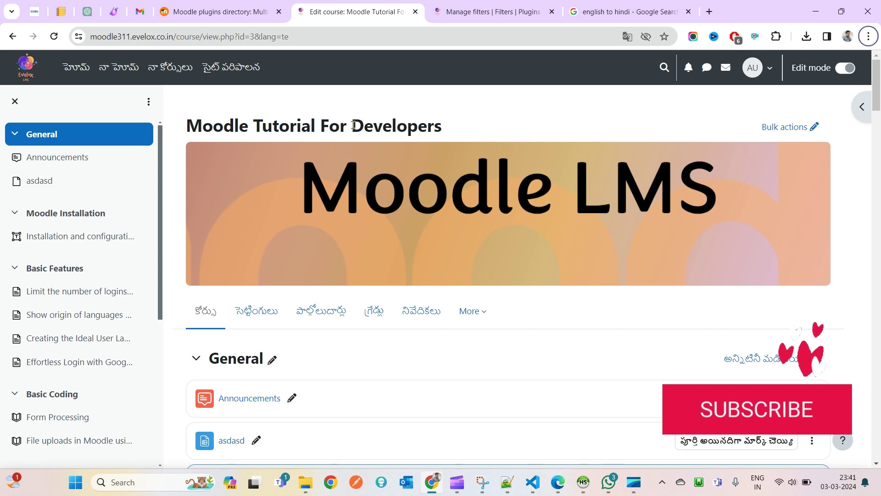
Insert "Other - " before Moodle Tutorial For Developers in the {mlang other} line in Notepad++
key(alt+Tab)
click(134, 172)
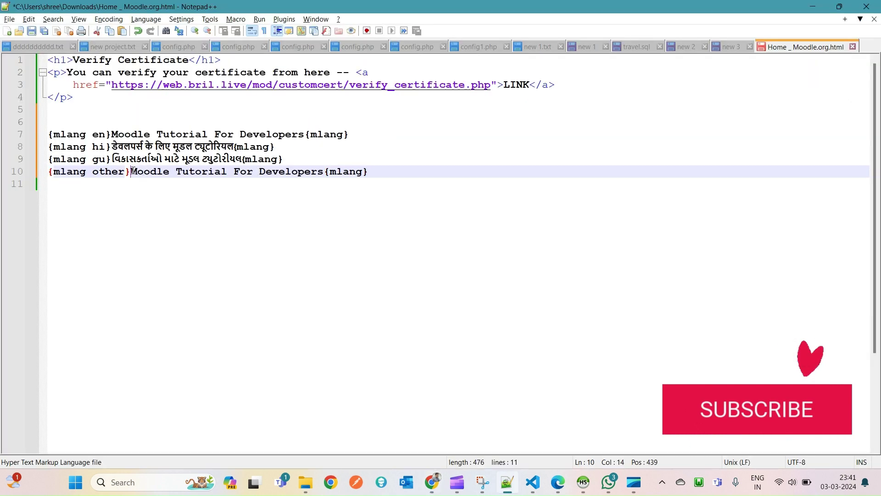
text(Other -)
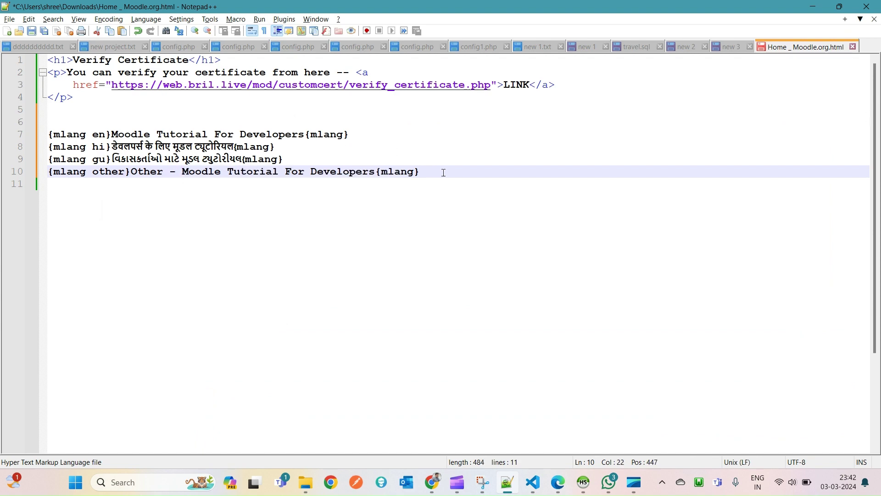
Replace the Moodle course full name with the four updated {mlang} lines from Notepad++, save the settings and inspect the heading
drag(444, 172, 21, 137)
key(alt+Tab)
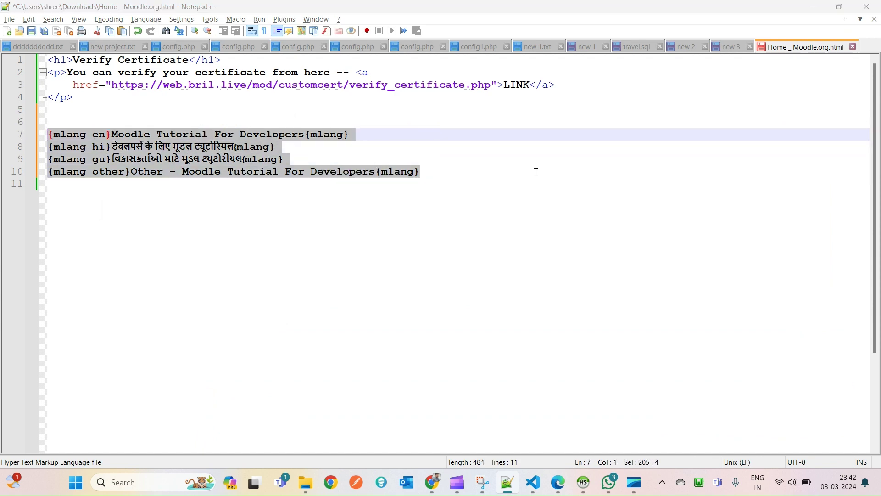
click(260, 316)
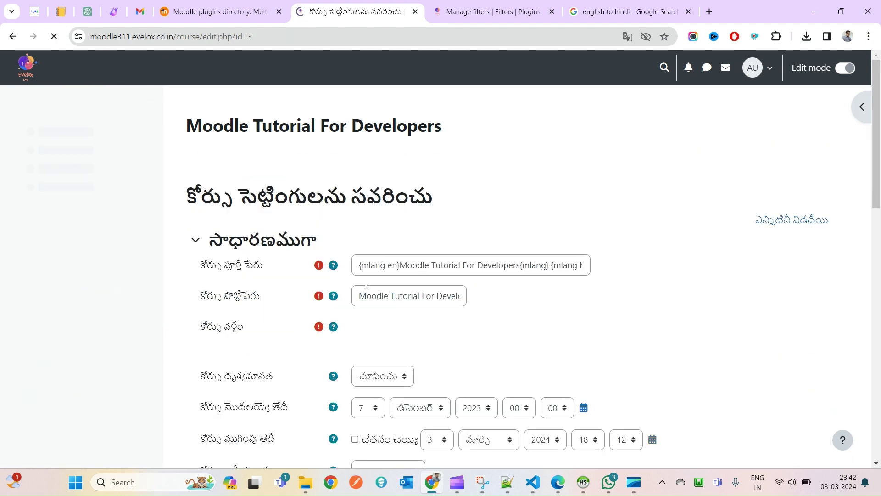
click(407, 267)
key(ctrl+a)
key(ctrl+v)
scroll(667, 301, down, 20)
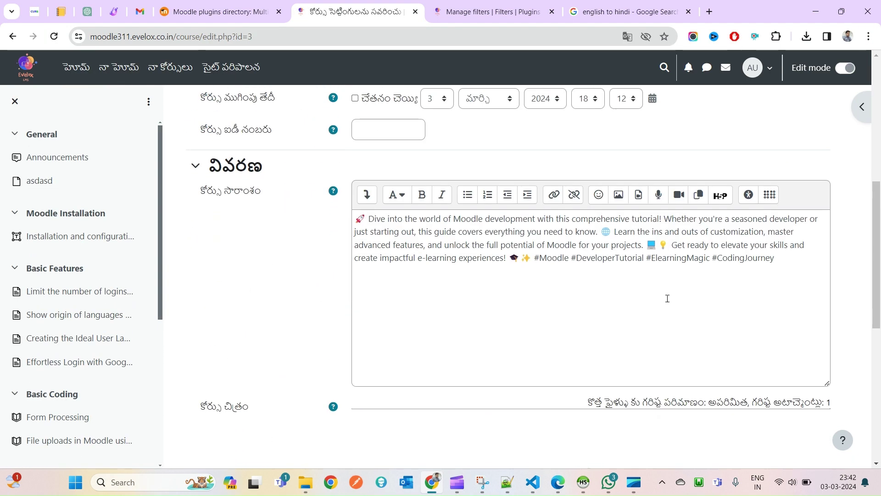
click(372, 393)
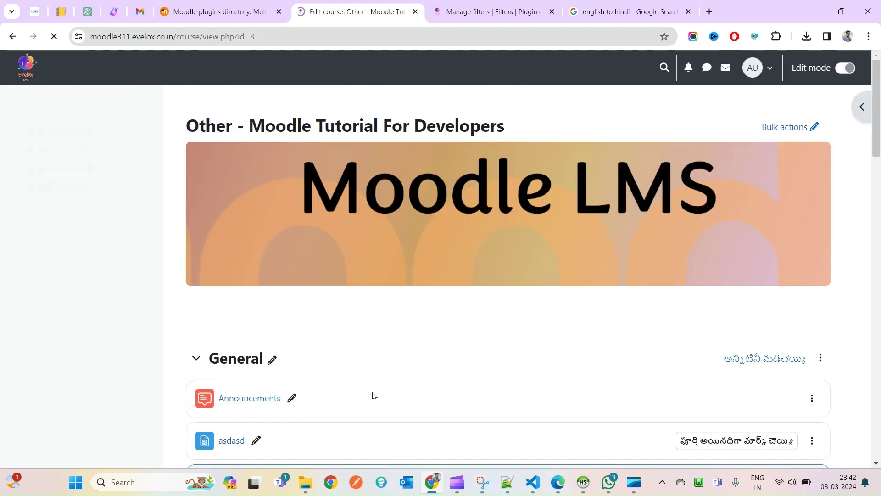
double_click(206, 128)
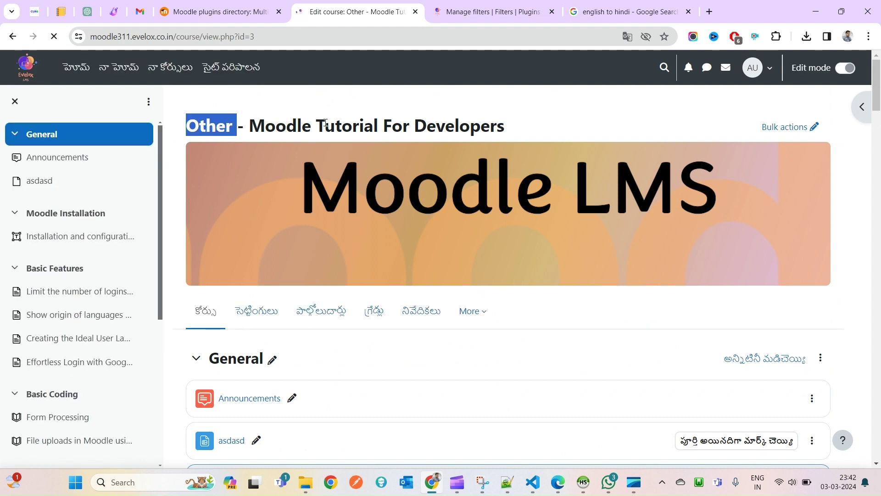
Switch the Moodle site language to English (en) and check the list of available languages
click(770, 75)
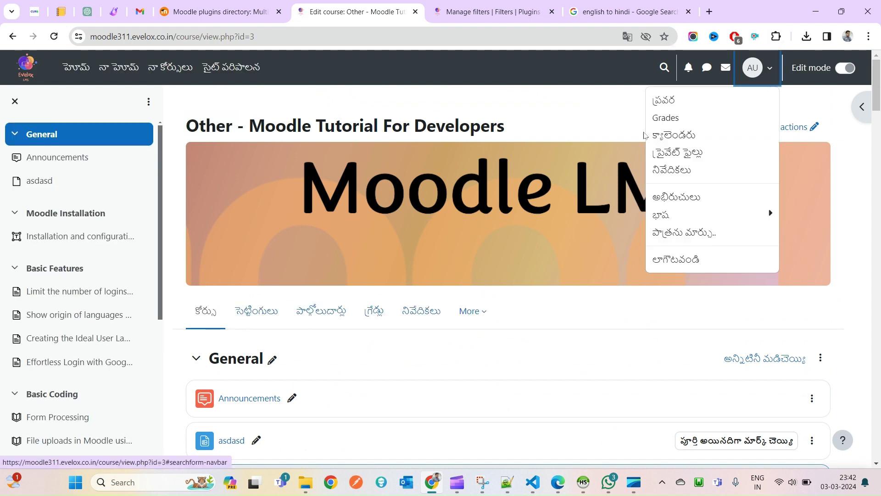
click(716, 214)
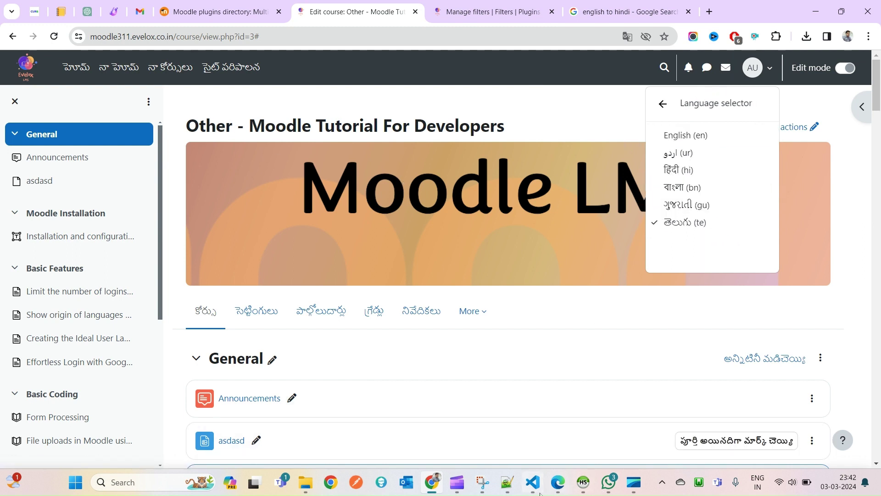
click(700, 136)
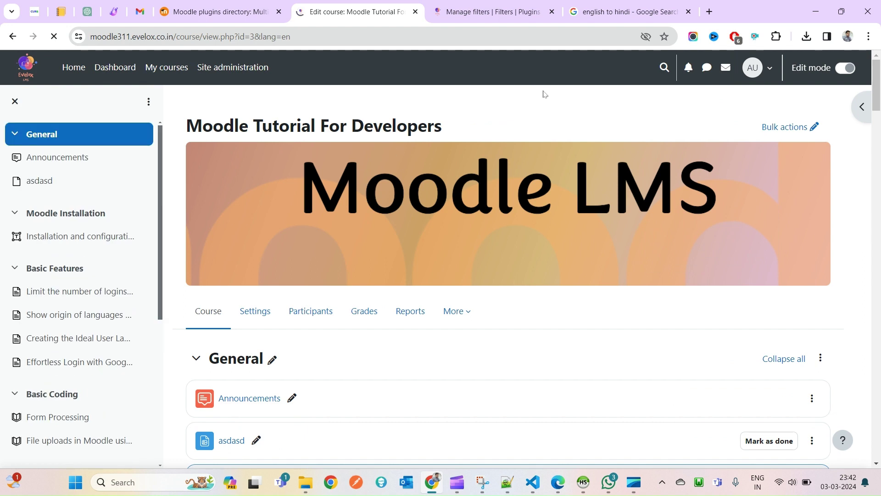
click(773, 70)
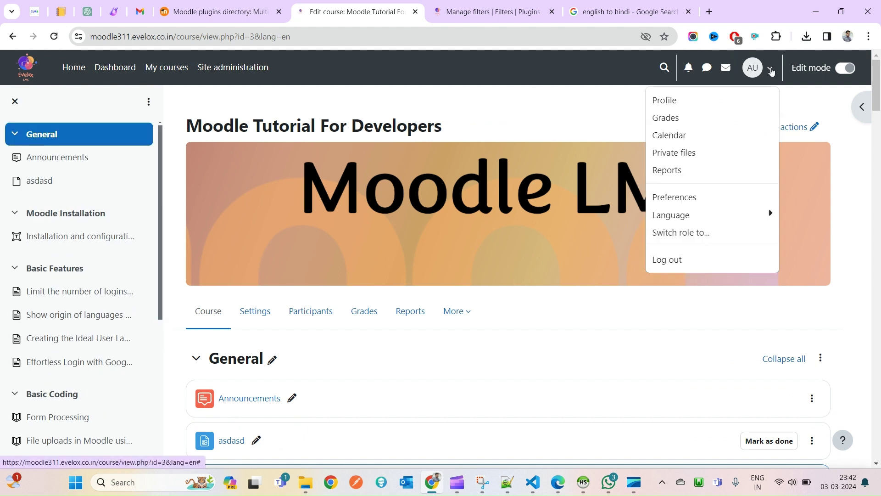
click(735, 213)
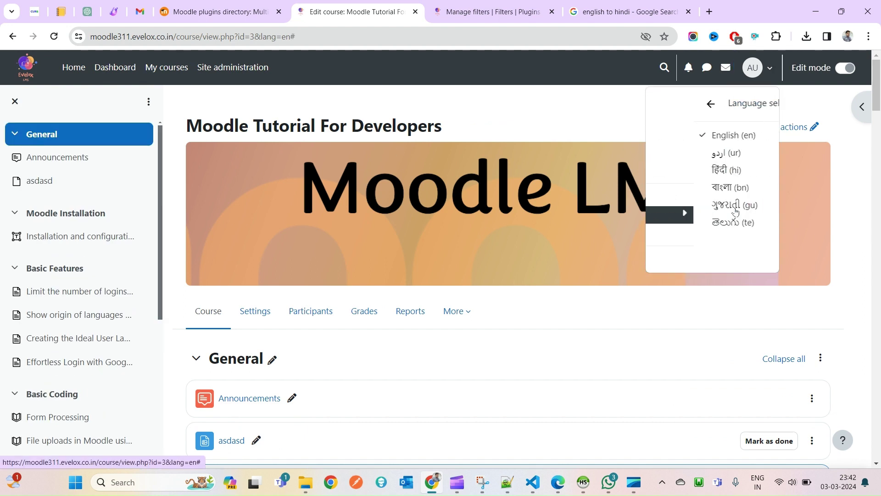
Translate the Gujarati course title into Spanish in the Google translation tab and copy the translated text
click(629, 4)
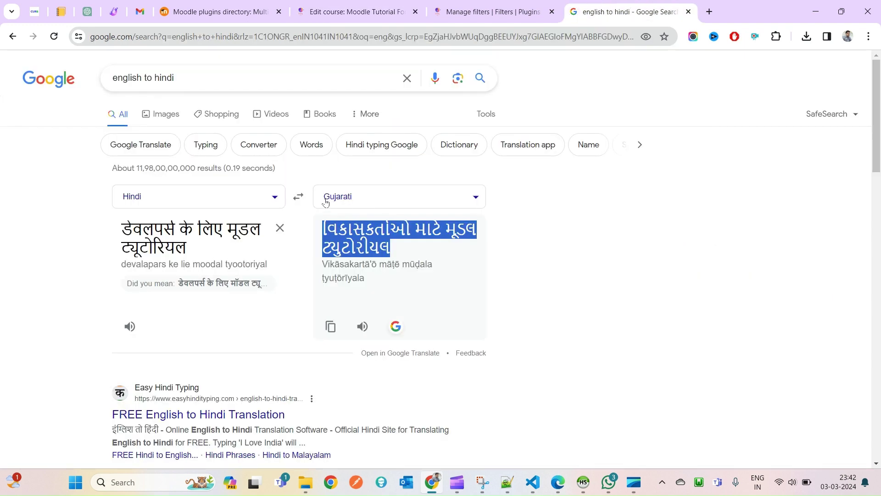
click(299, 198)
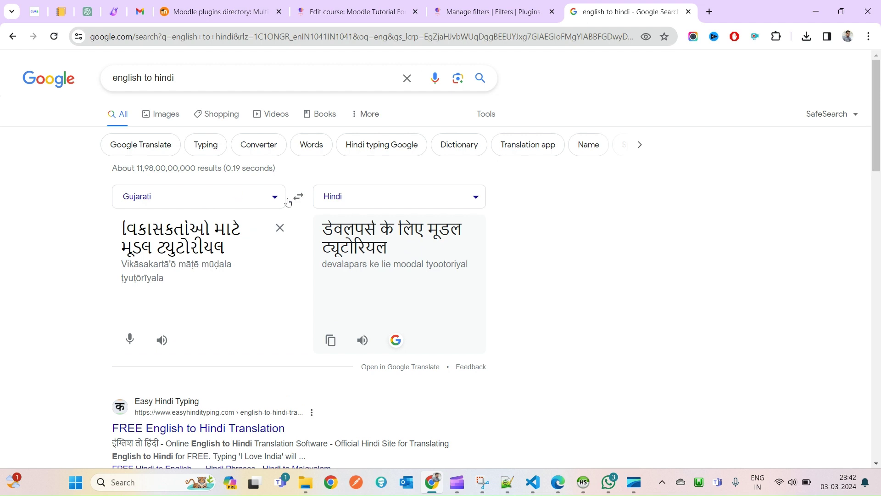
click(352, 201)
click(344, 207)
text(espa)
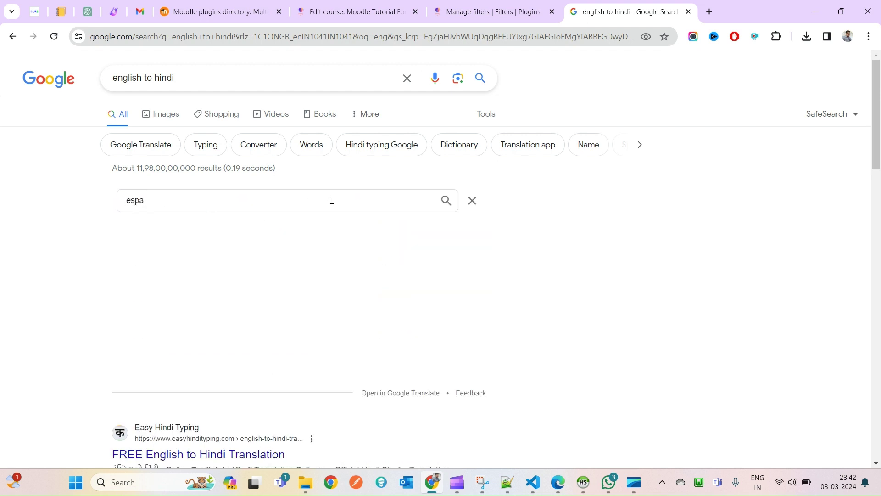
key(BackSpace)
key(BackSpace)
key(BackSpace)
key(BackSpace)
text(span)
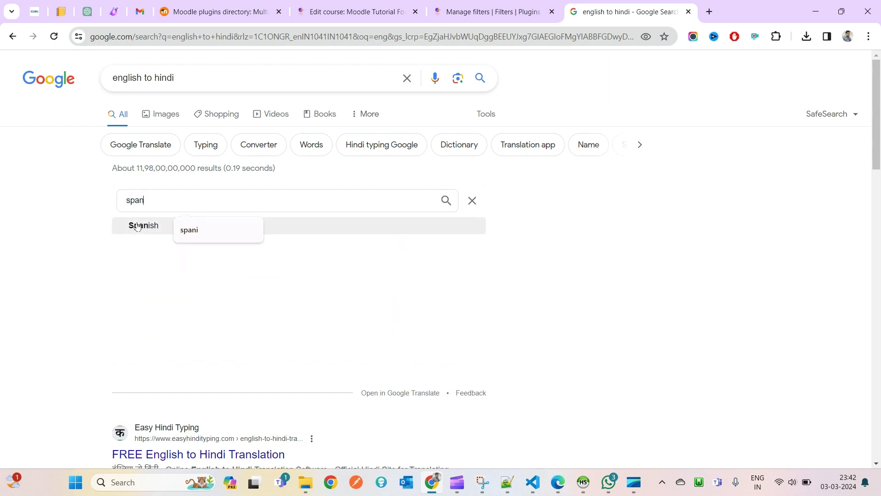
click(186, 225)
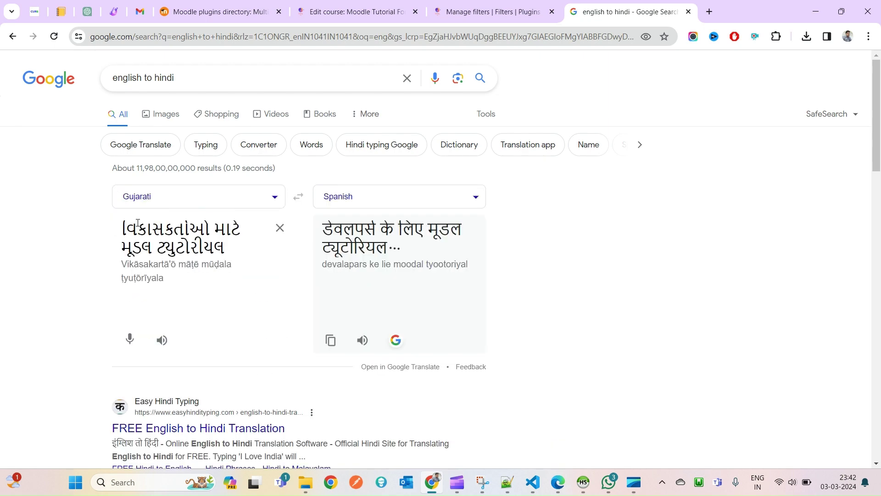
triple_click(378, 233)
key(ctrl+c)
Replace the {mlang other} text in Notepad++ with "Tutorial de Moodle para desarrolladores", keeping the closing {mlang} tag on the same line
click(532, 482)
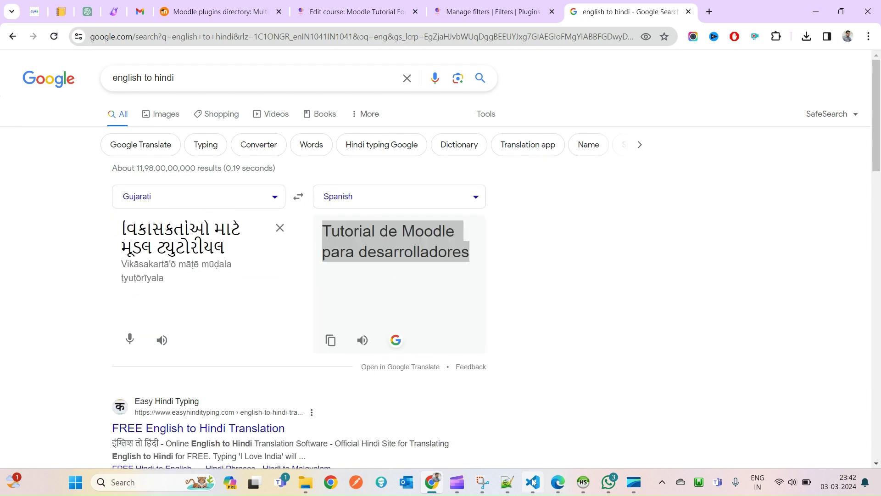
click(507, 482)
click(149, 210)
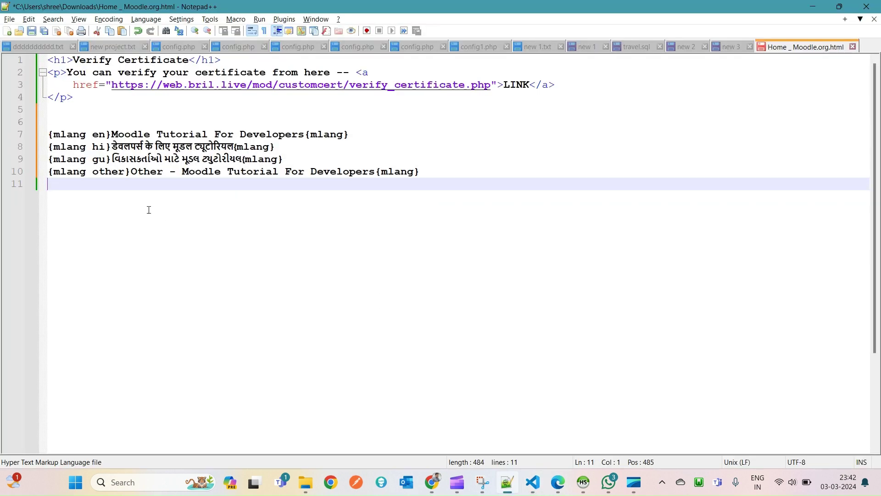
drag(132, 174, 350, 174)
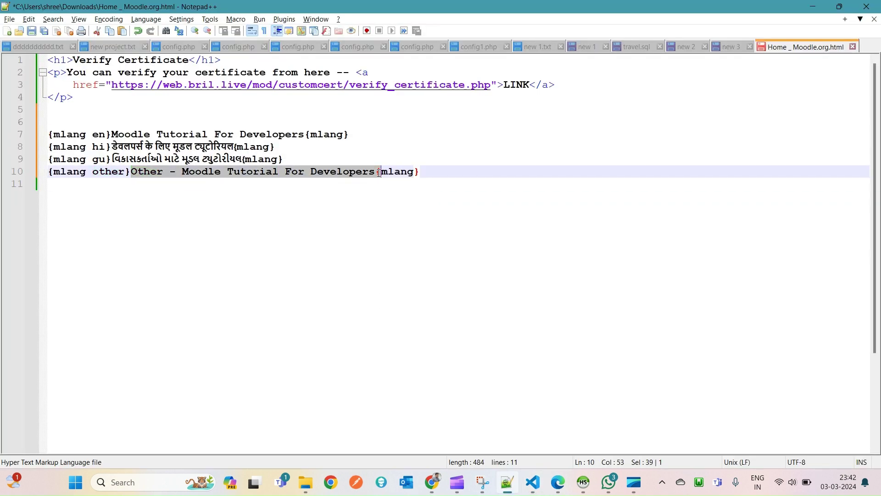
key(ctrl+v)
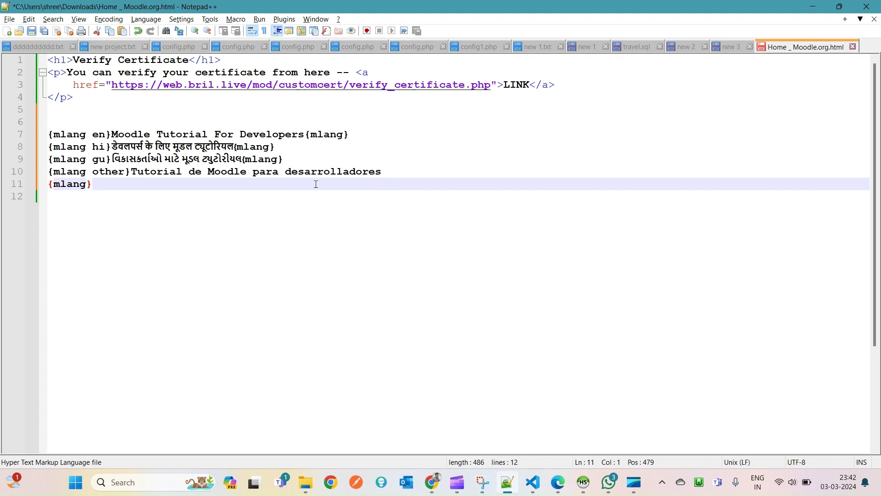
key(BackSpace)
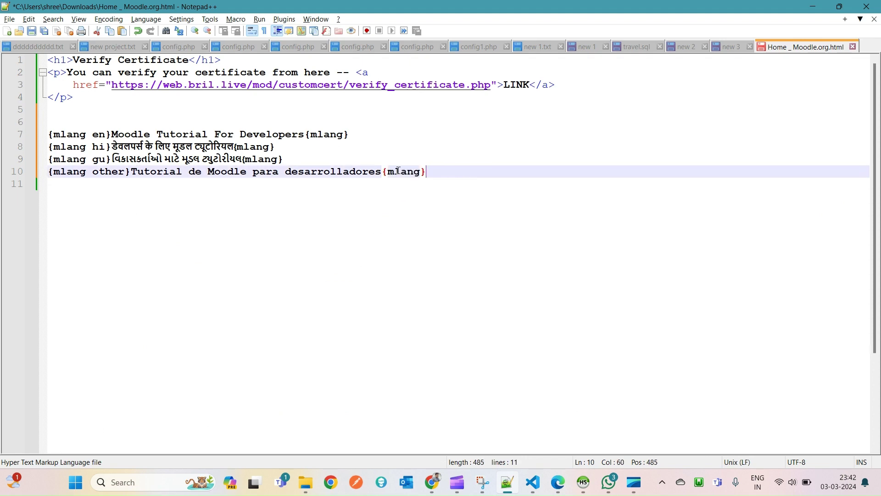
Replace the Moodle course full name with the four {mlang} lines from Notepad++, including the Spanish fallback, and save the settings
shift+click(16, 133)
key(alt+Tab)
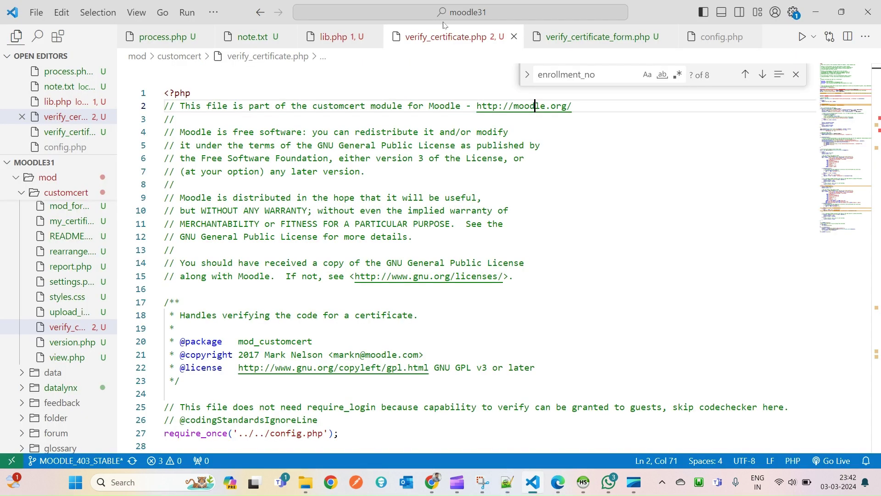
key(alt+Tab)
key(Tab)
click(314, 2)
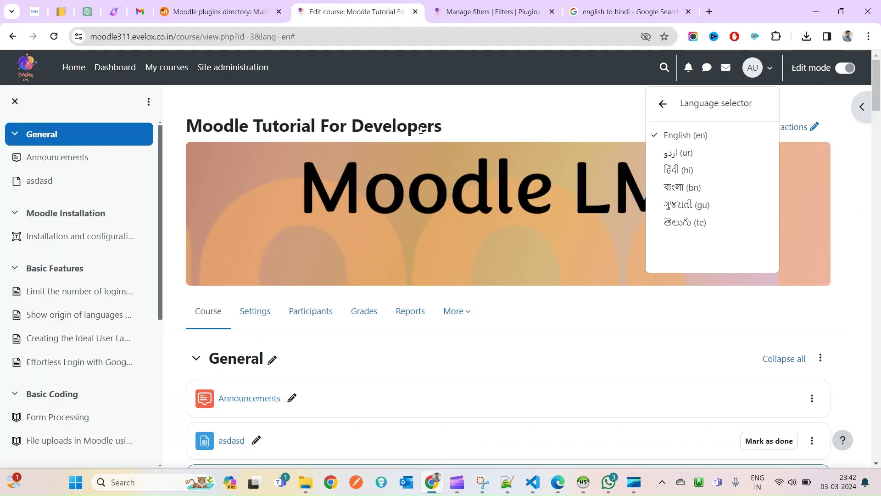
click(255, 311)
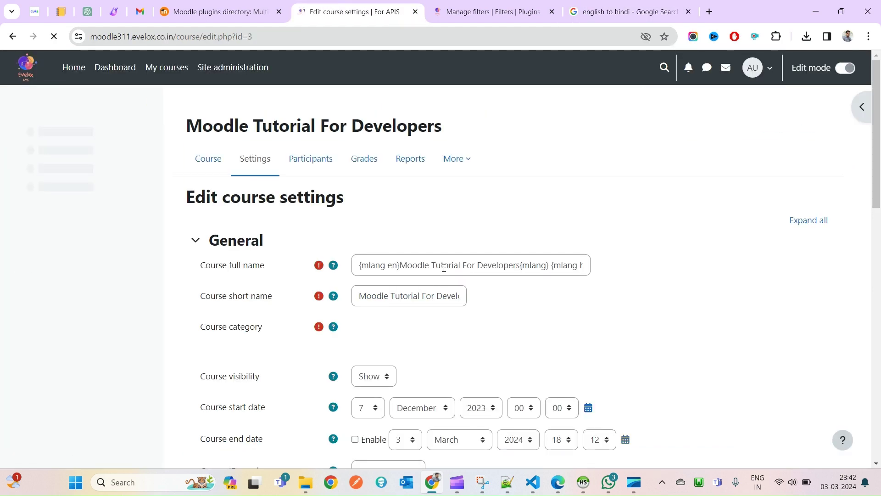
triple_click(444, 267)
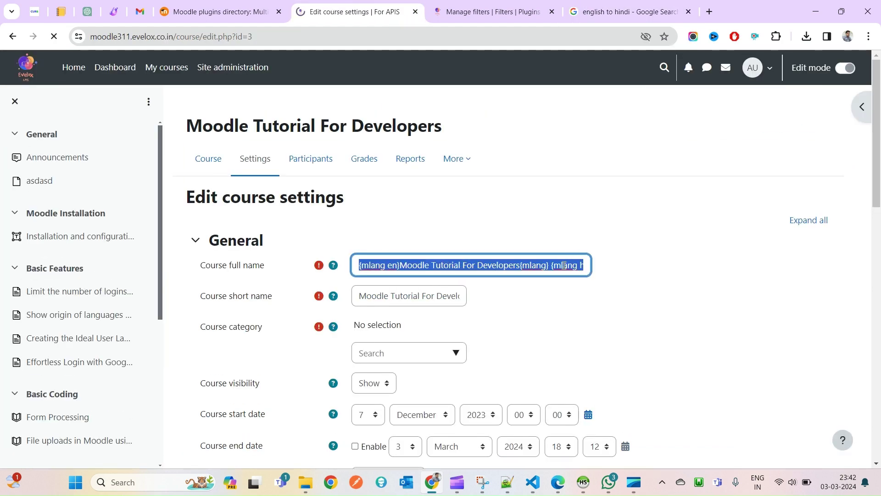
key(ctrl+v)
scroll(580, 332, down, 1)
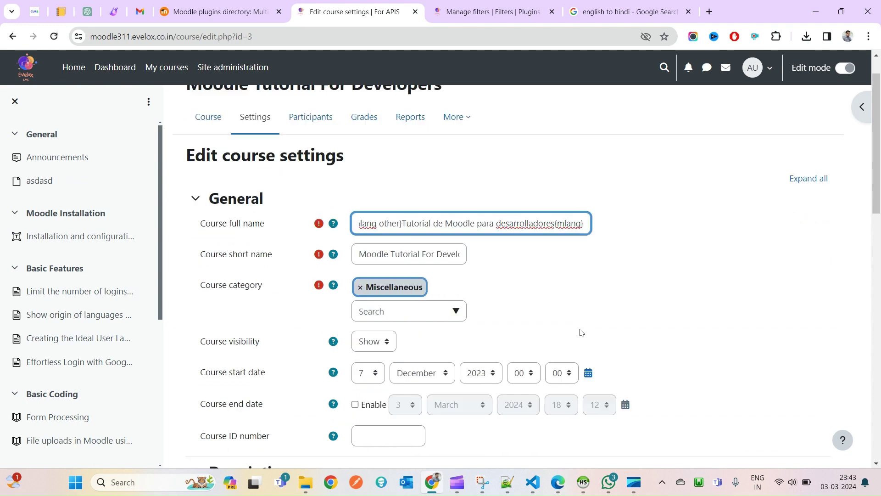
scroll(579, 335, down, 15)
click(404, 385)
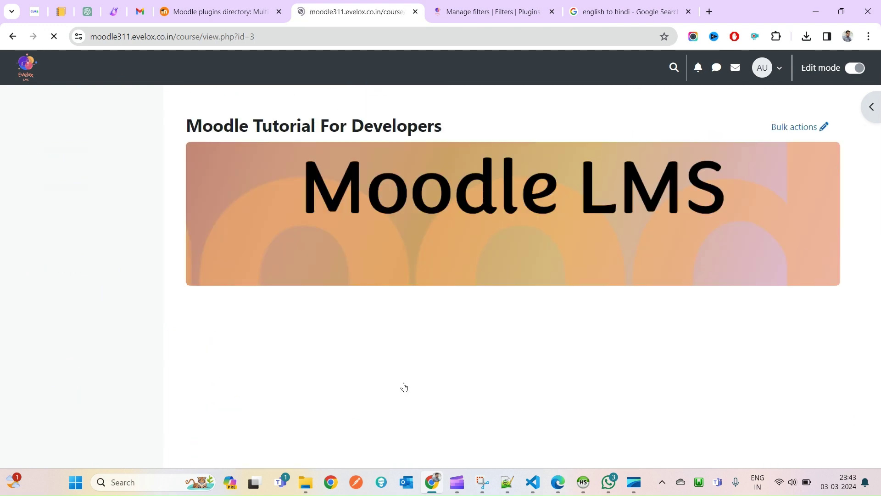
Switch the Moodle site language to Bangla (bn), dismiss the browser translation offer and inspect the course heading
click(759, 71)
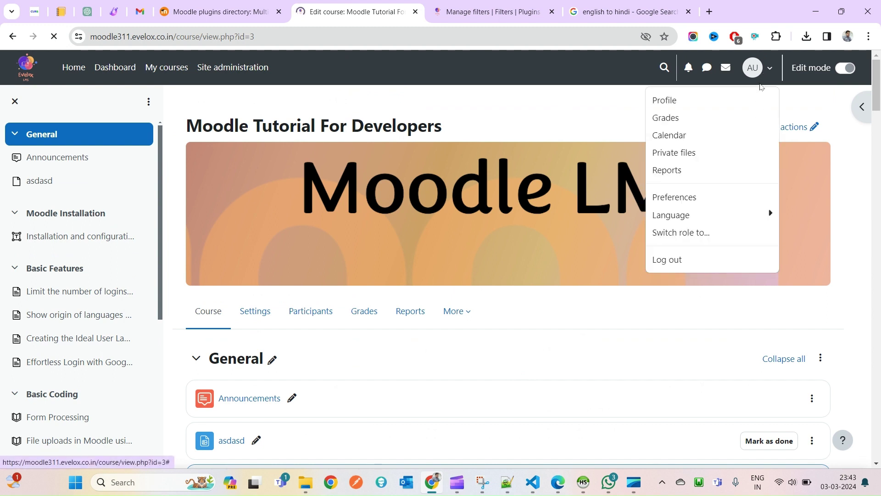
click(705, 216)
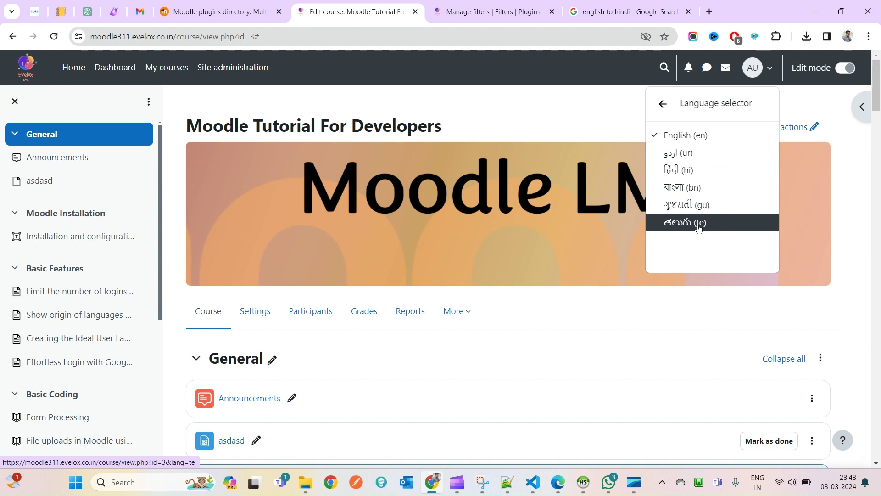
click(695, 188)
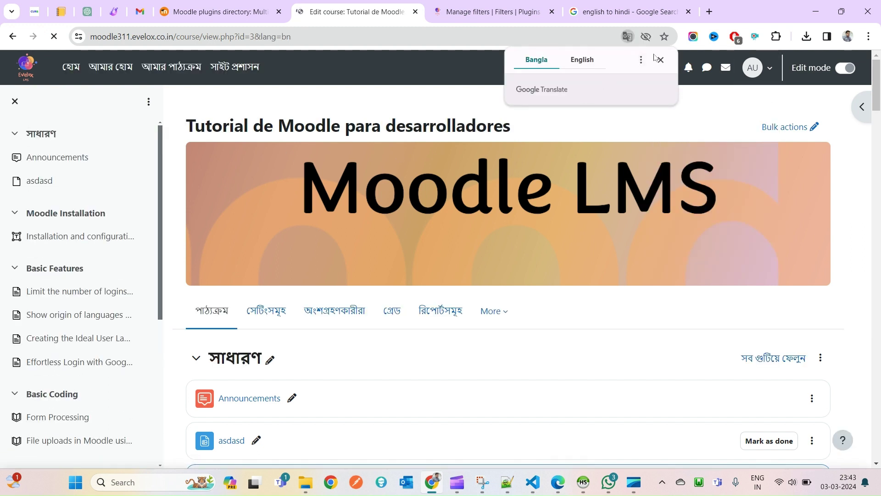
click(656, 58)
triple_click(208, 125)
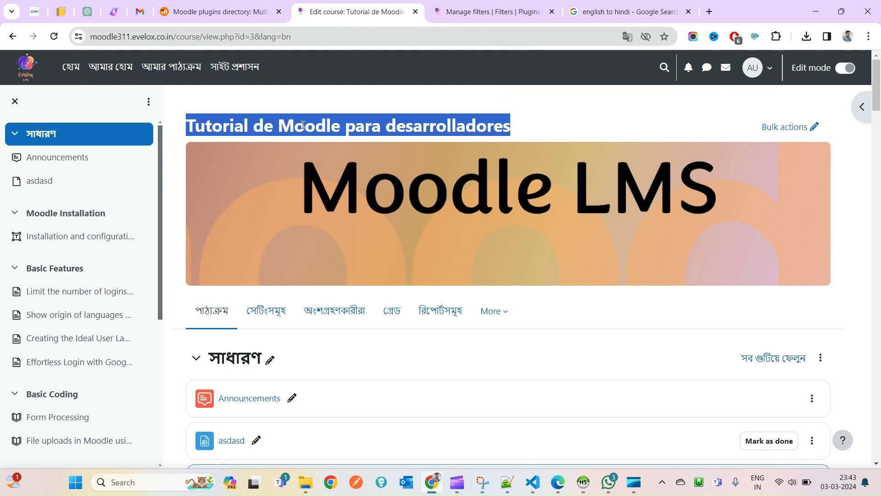
triple_click(460, 134)
click(550, 117)
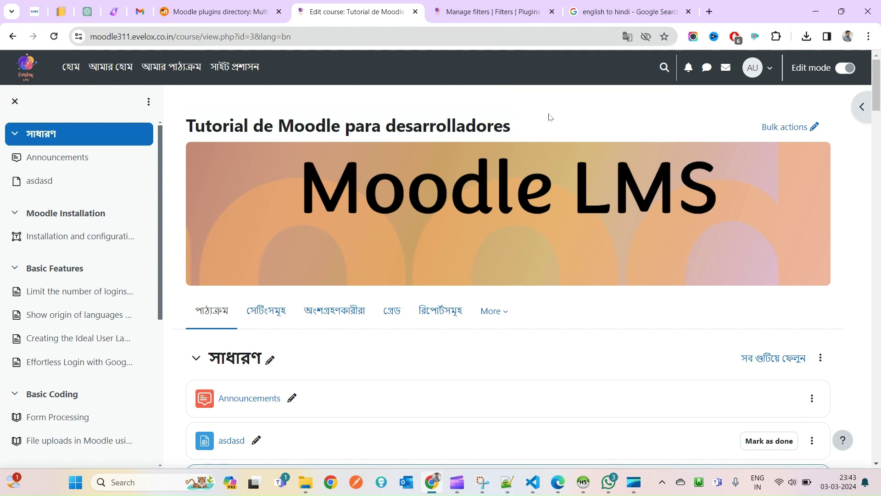
Reload the Bangla course page and dismiss the browser translation offer to recheck the course heading
click(763, 70)
scroll(340, 336, down, 1)
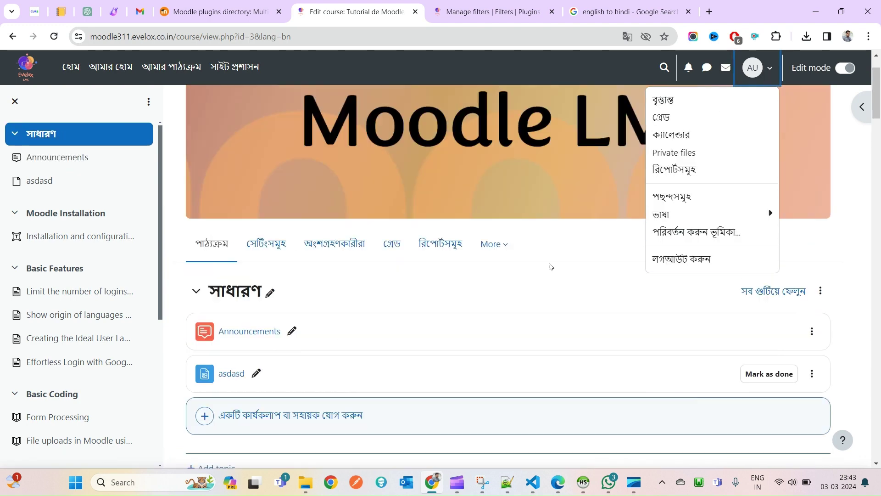
scroll(558, 117, up, 1)
right_click(558, 116)
click(592, 159)
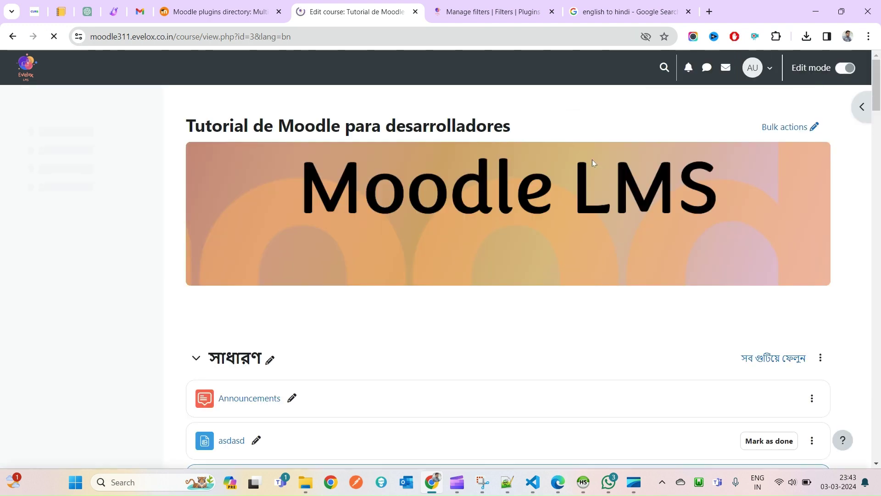
click(662, 60)
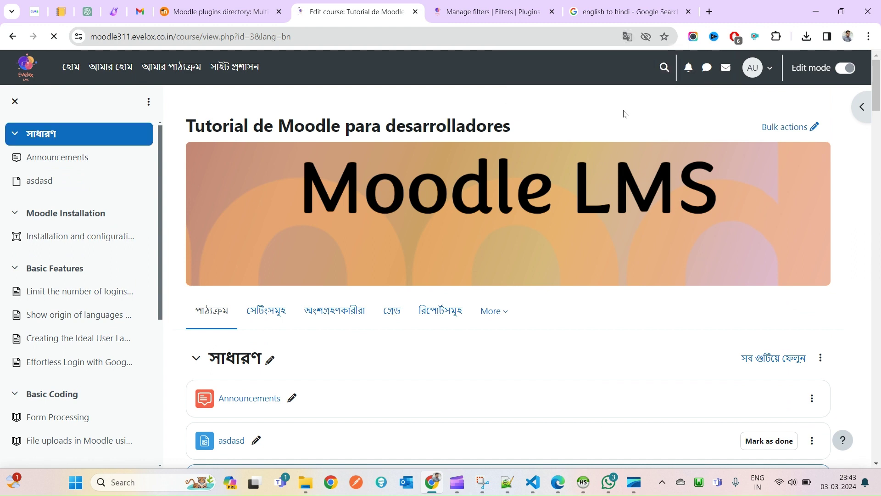
Translate the course page into English with the browser's Google Translate, then set it to never translate this site
click(622, 38)
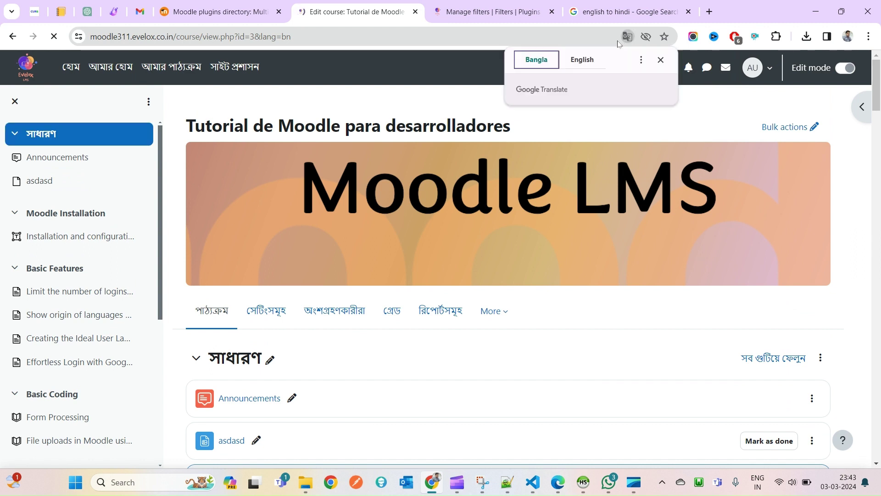
click(589, 66)
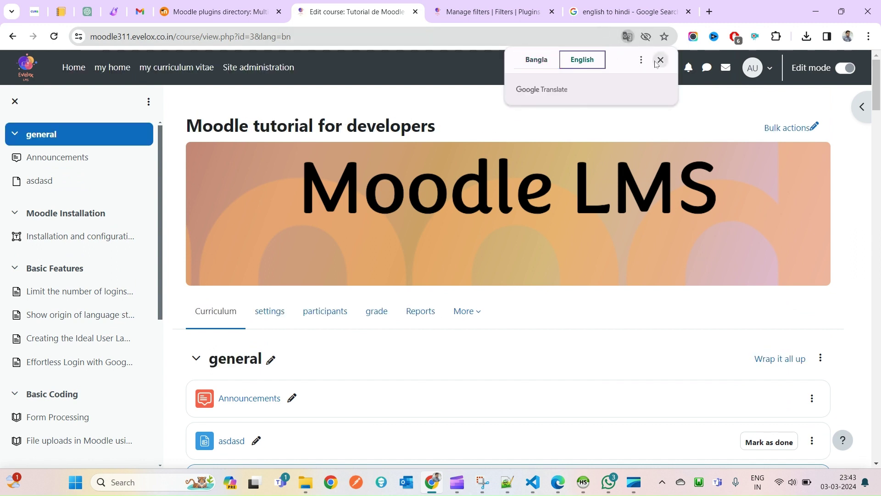
click(629, 38)
click(641, 62)
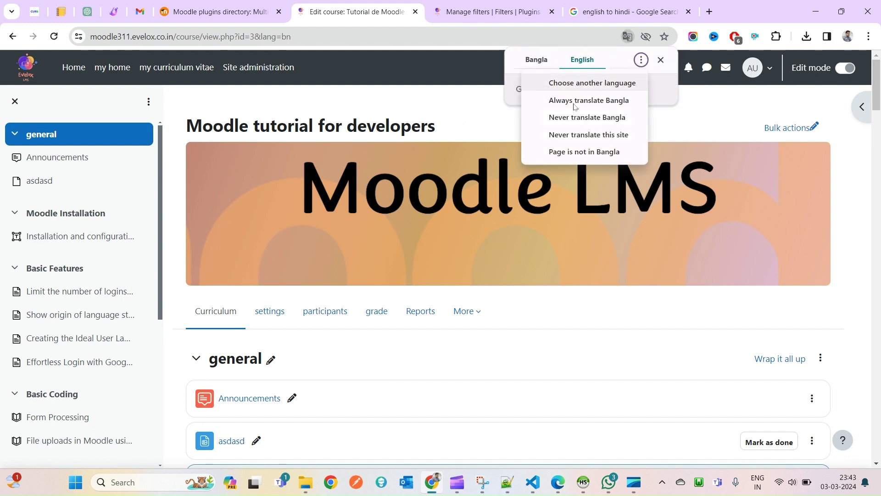
click(606, 135)
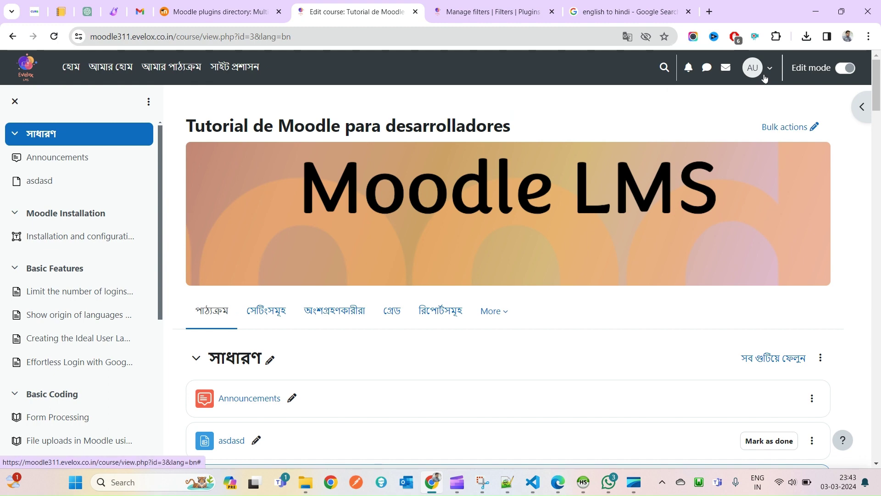
View the Multi-Language Content (v2) plugin page on moodle.org and return to the course page
click(220, 11)
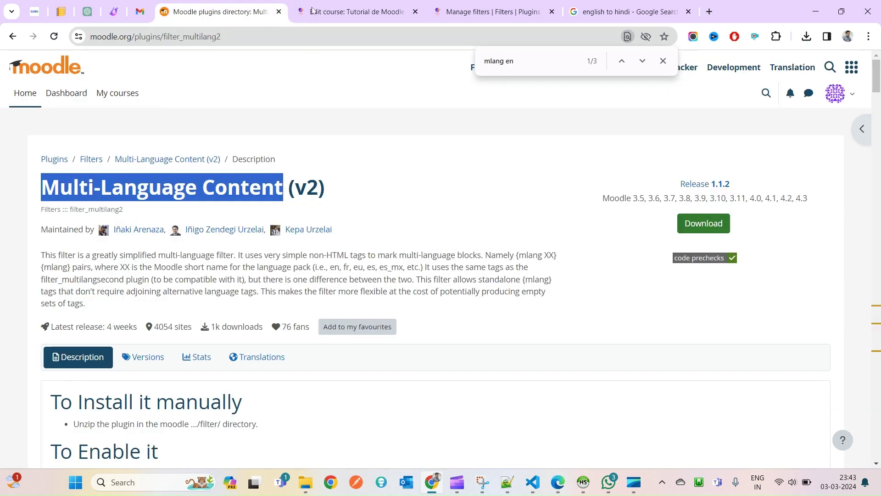
click(313, 10)
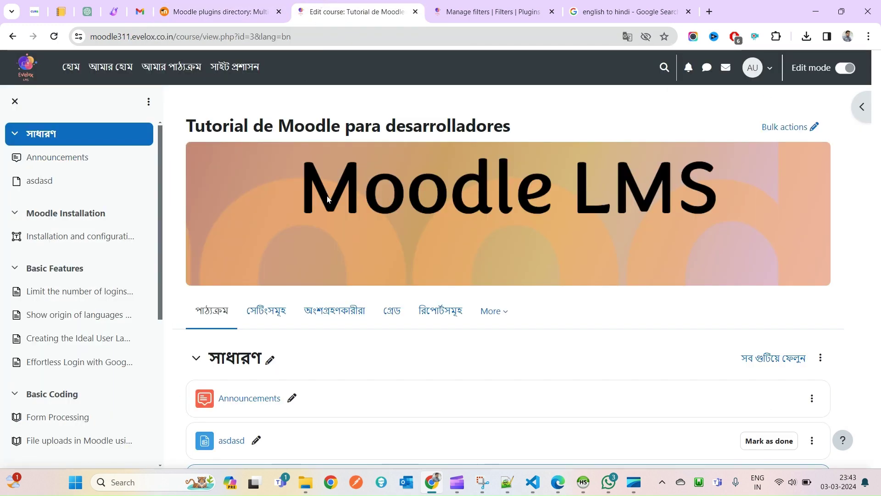
Check and dismiss the browser's translation offer, and switch the Moodle site language to English
click(627, 36)
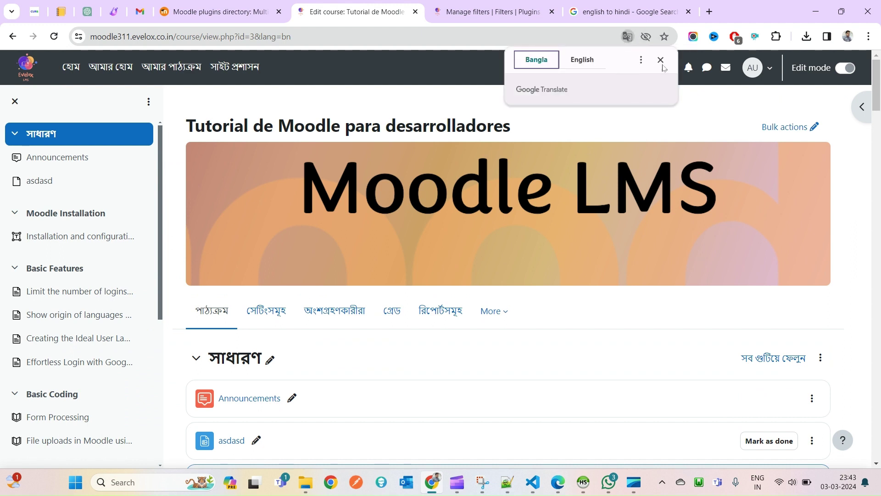
click(661, 64)
click(758, 68)
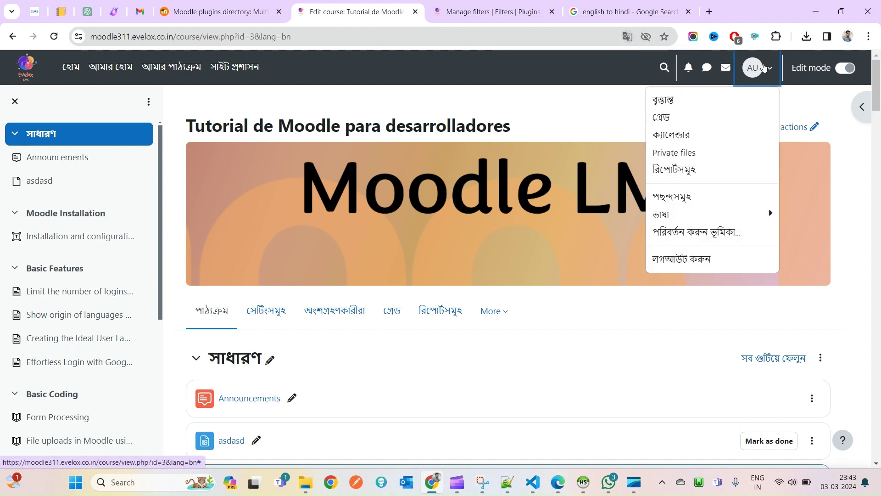
click(724, 216)
click(707, 139)
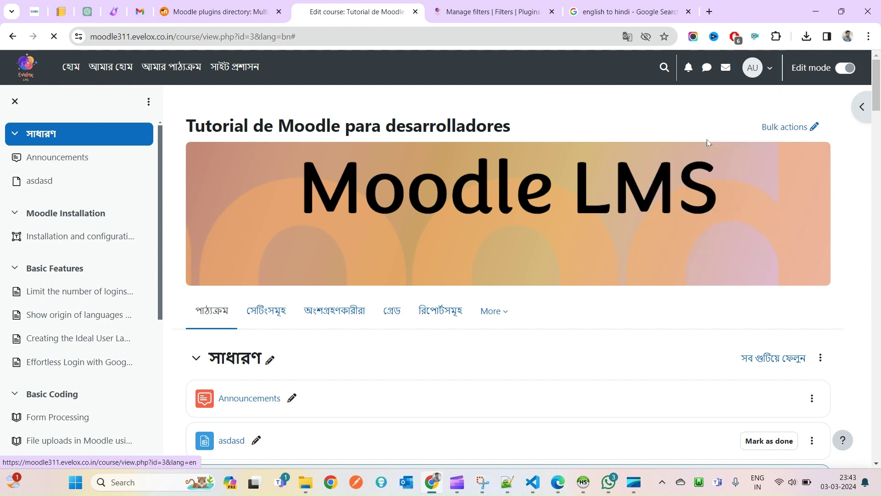
Switch the site language to Hindi and inspect the course heading and the General section's activity names
click(757, 68)
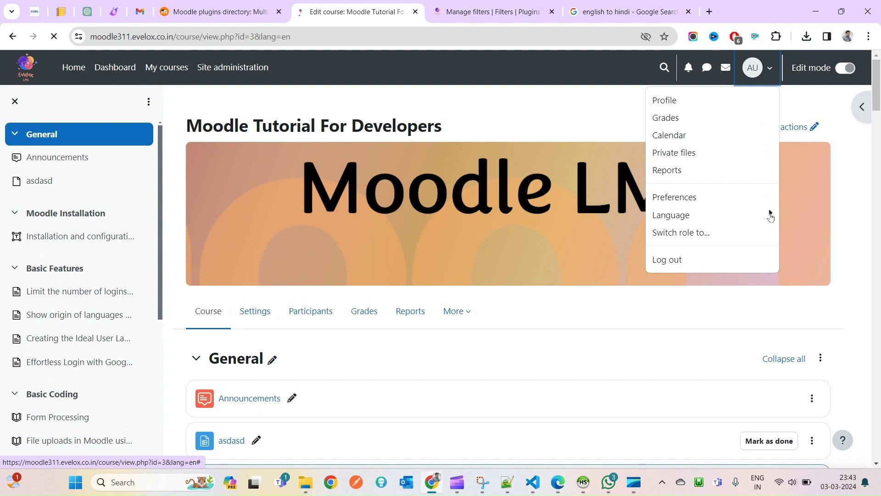
click(770, 215)
click(691, 175)
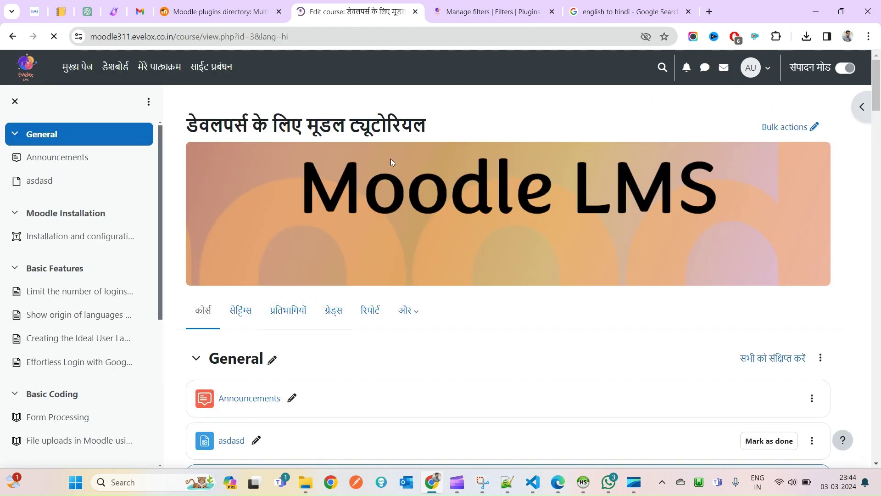
triple_click(201, 126)
triple_click(201, 126)
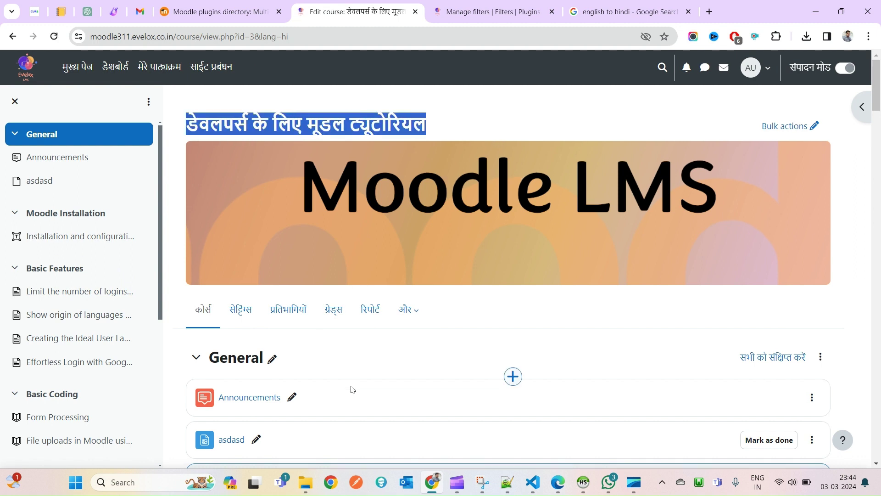
scroll(351, 389, down, 2)
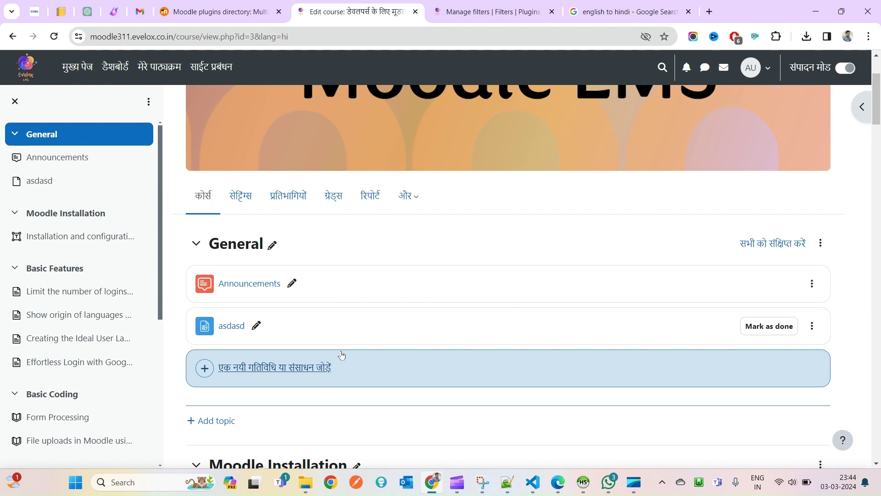
scroll(341, 355, up, 2)
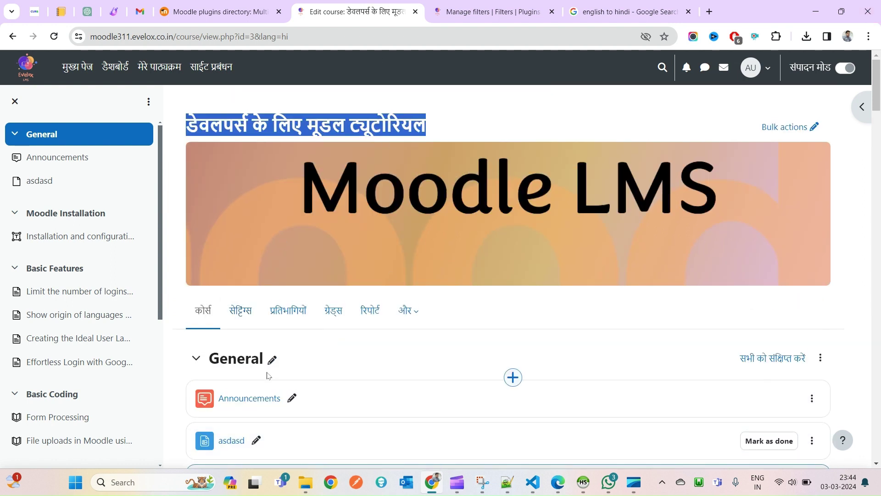
Open the settings of the Announcements forum in the General section and copy its forum name
click(291, 398)
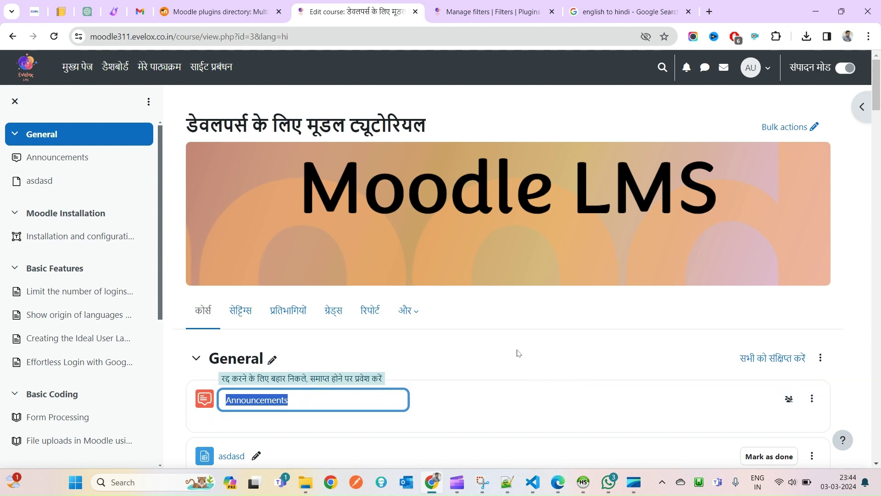
key(Escape)
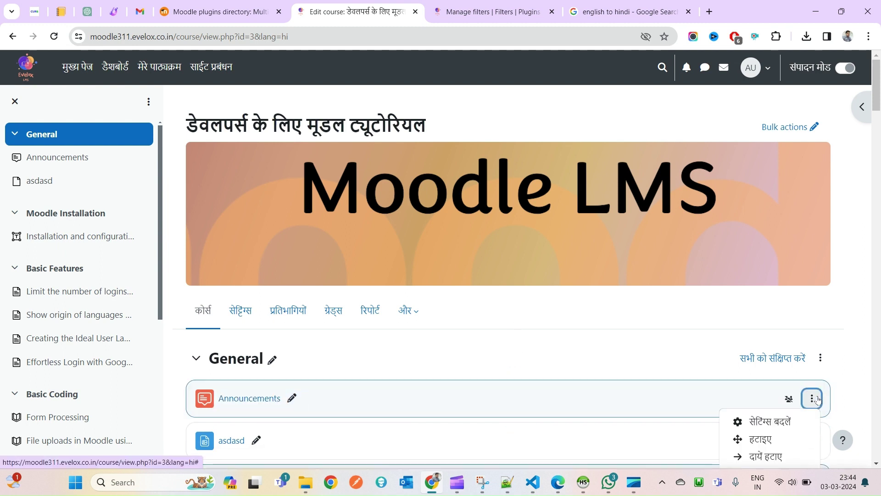
click(780, 421)
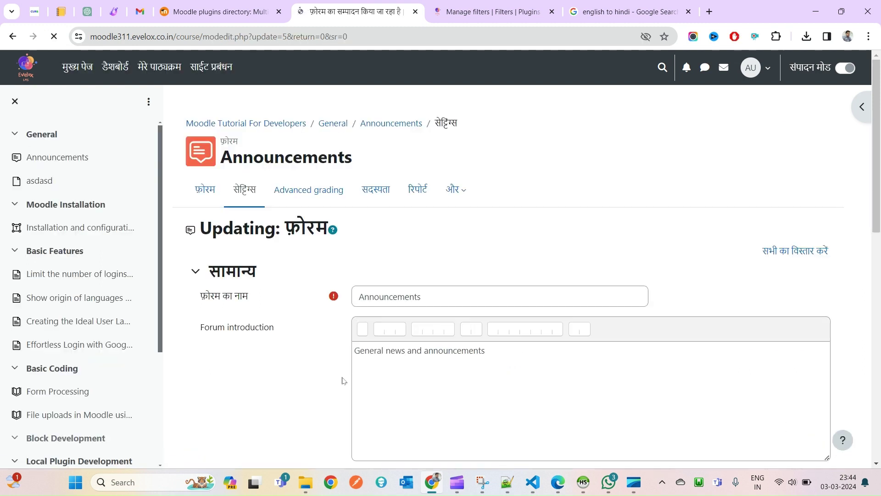
double_click(412, 299)
key(ctrl+c)
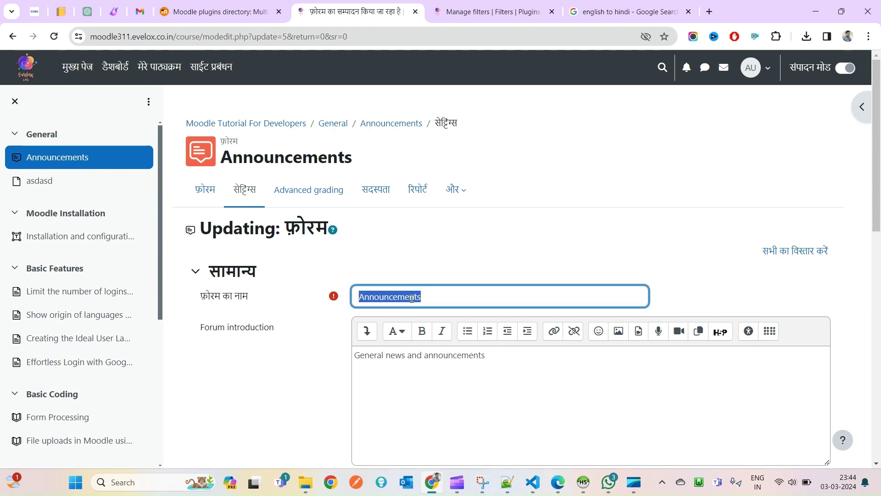
In Notepad++, replace the course name text in the {mlang en} and {mlang other} lines with "Announcements"
click(506, 474)
click(131, 146)
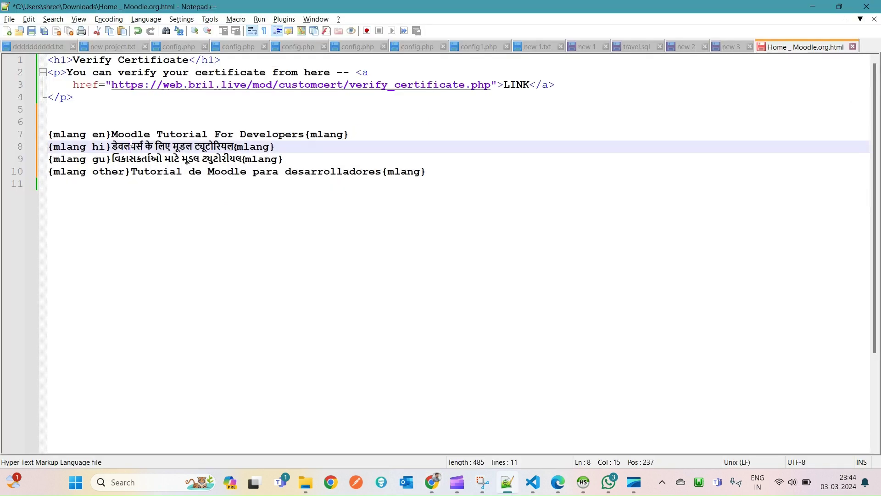
double_click(123, 136)
drag(123, 136, 277, 136)
key(ctrl+v)
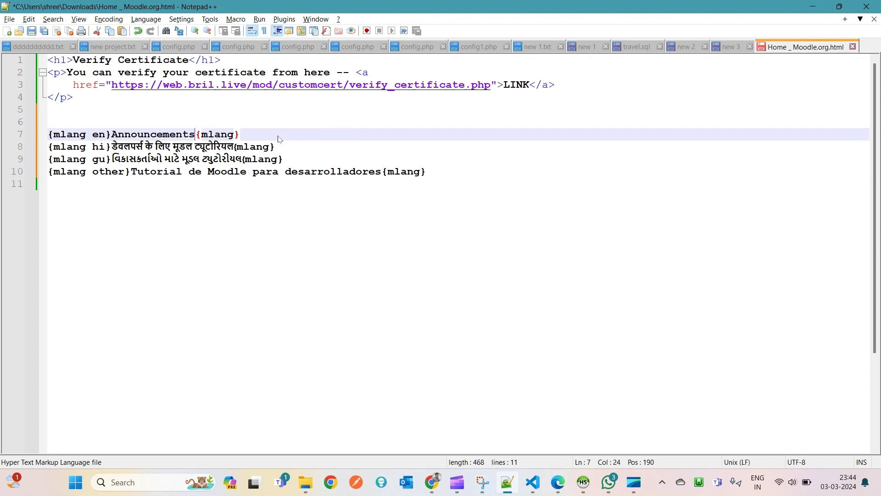
double_click(138, 172)
drag(137, 172, 355, 173)
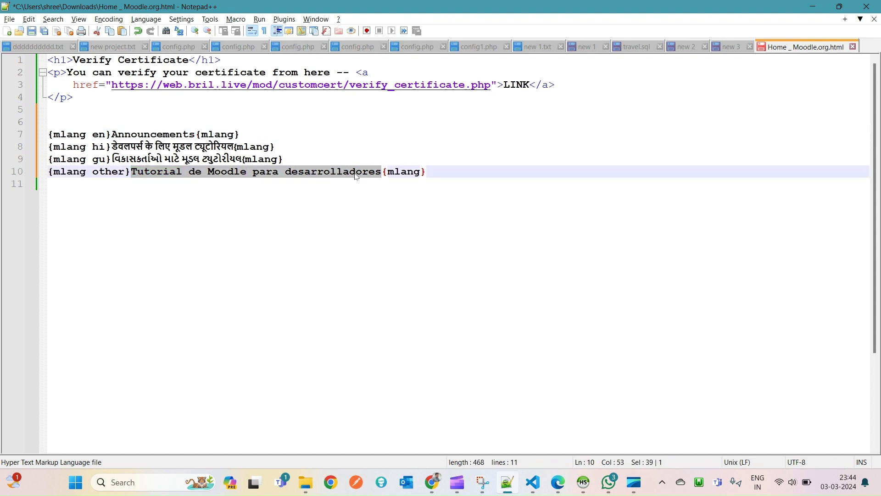
key(ctrl+v)
Back in Chrome, translate "Announcements" from English to Hindi with Google's translator and copy the translation
key(alt+Tab)
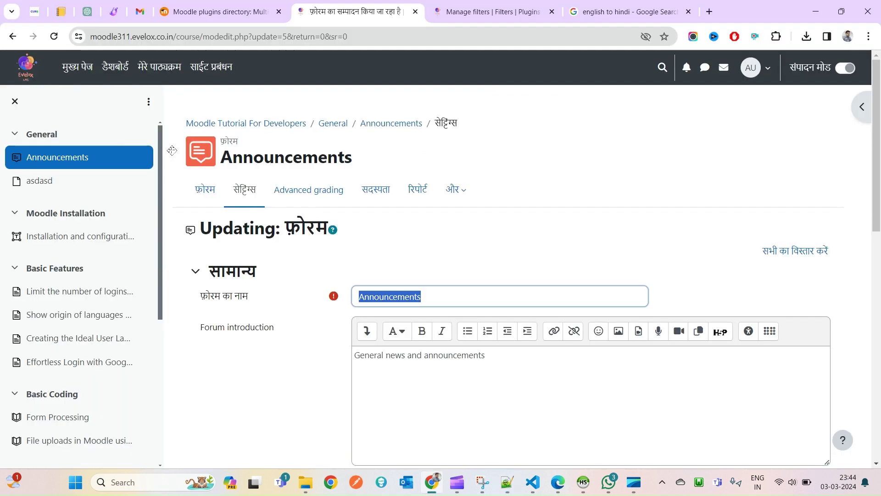
click(628, 11)
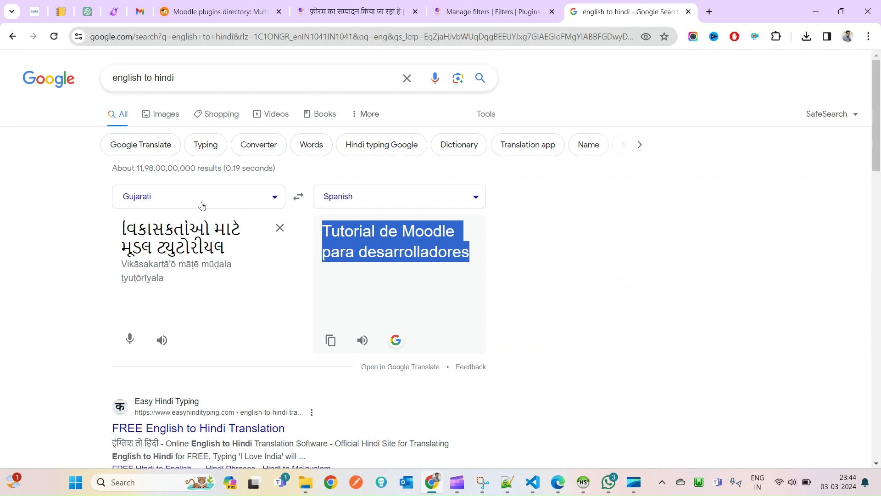
click(202, 202)
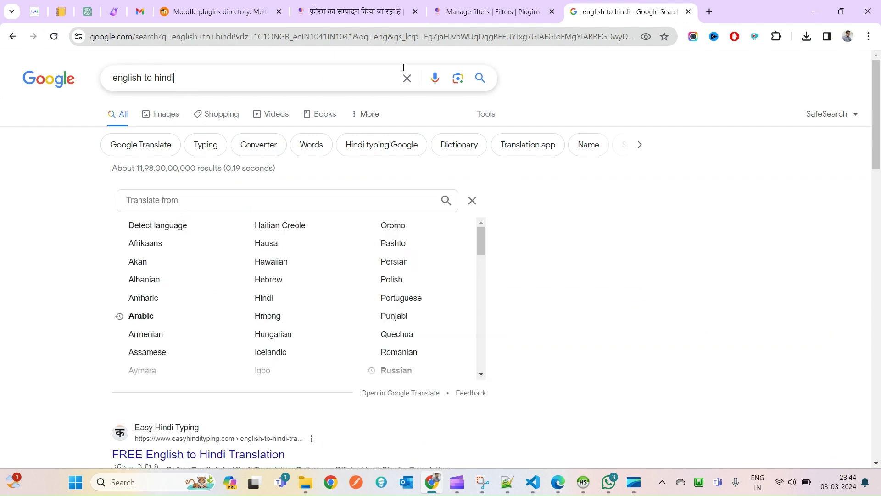
click(480, 78)
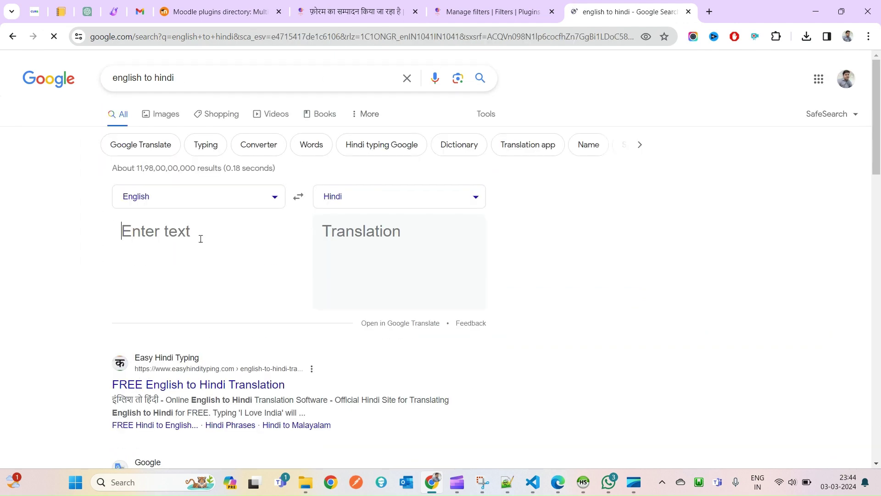
key(ctrl+v)
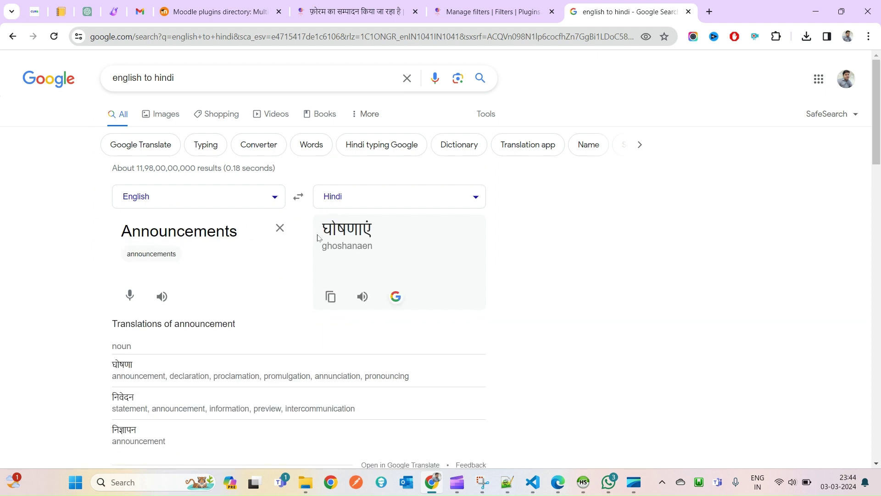
double_click(338, 230)
key(ctrl+c)
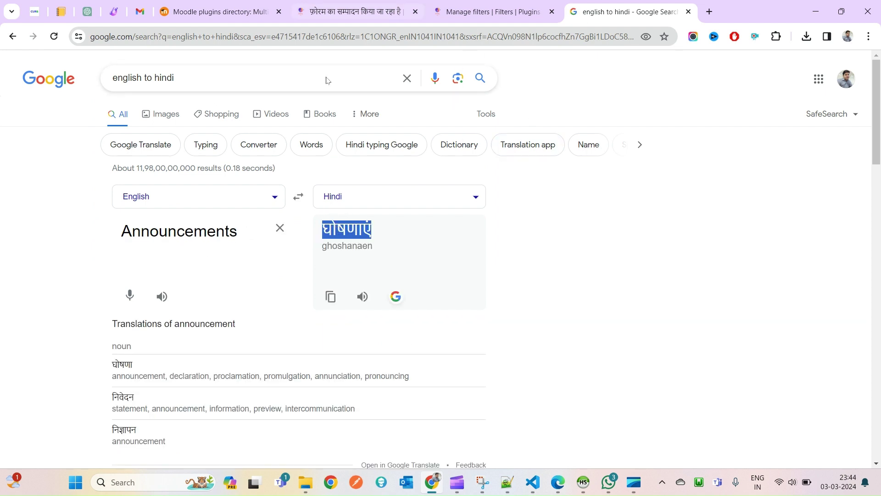
In Notepad++, replace the {mlang hi} text with "घोषणाएं" and delete the {mlang gu} line
key(alt+Tab)
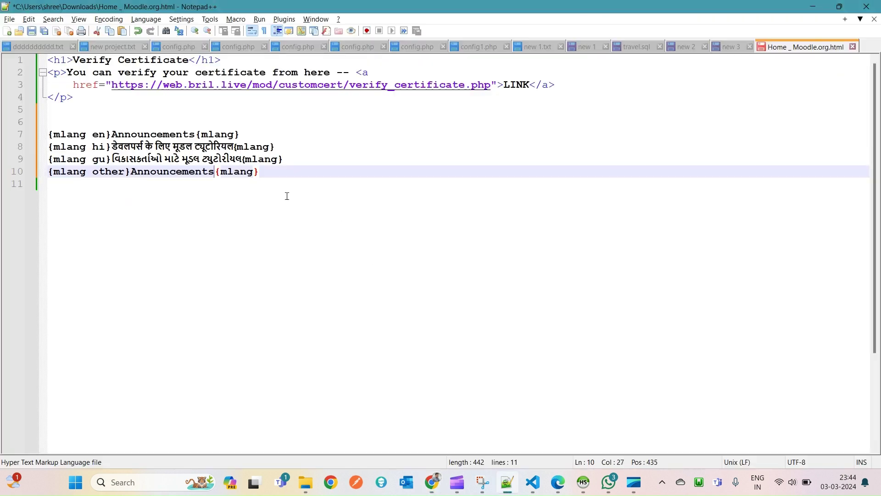
double_click(128, 147)
drag(129, 147, 234, 148)
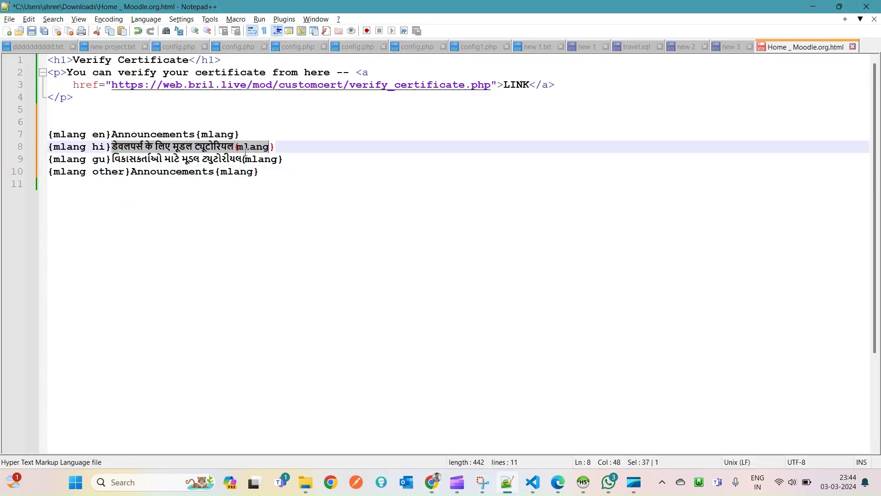
key(ctrl+v)
triple_click(222, 158)
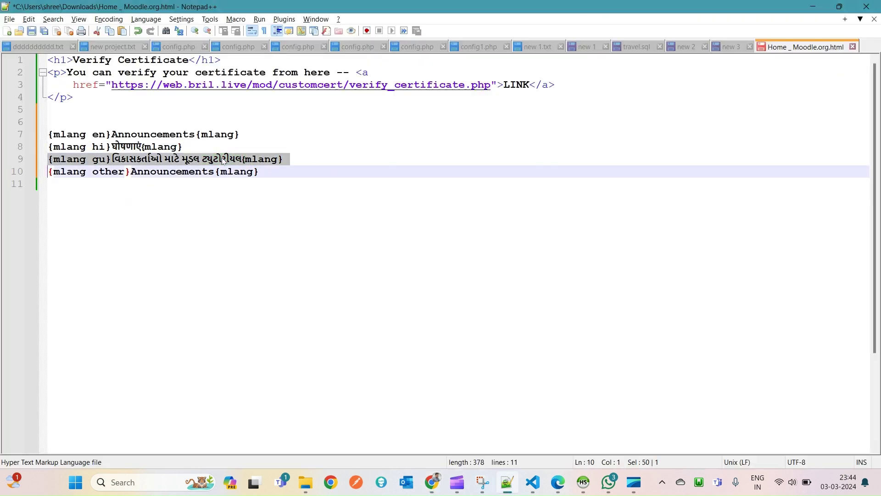
key(Delete)
Copy the en, hi and other mlang lines into the Announcements forum's name in Moodle and save the forum settings
drag(261, 160, 38, 136)
key(ctrl+c)
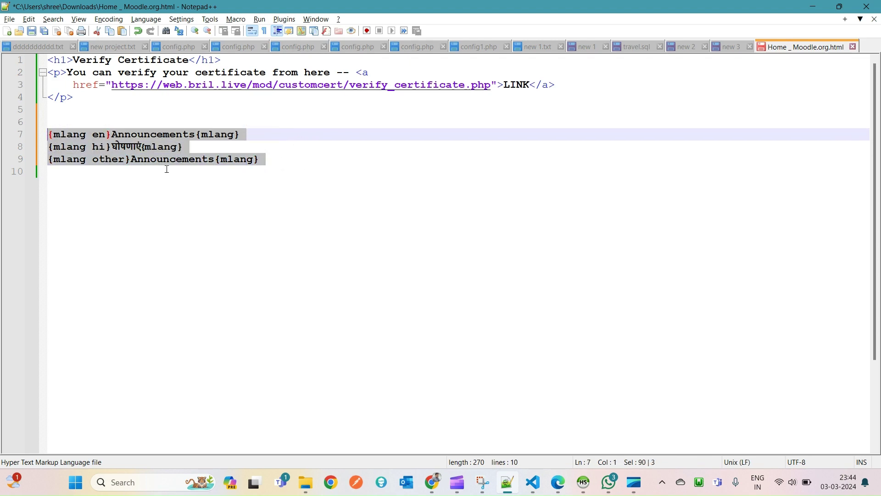
key(alt+Tab)
click(337, 4)
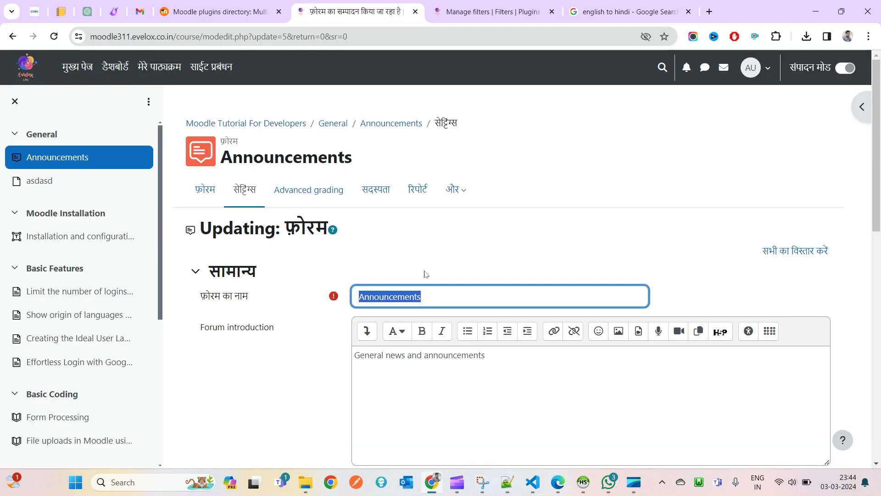
key(ctrl+v)
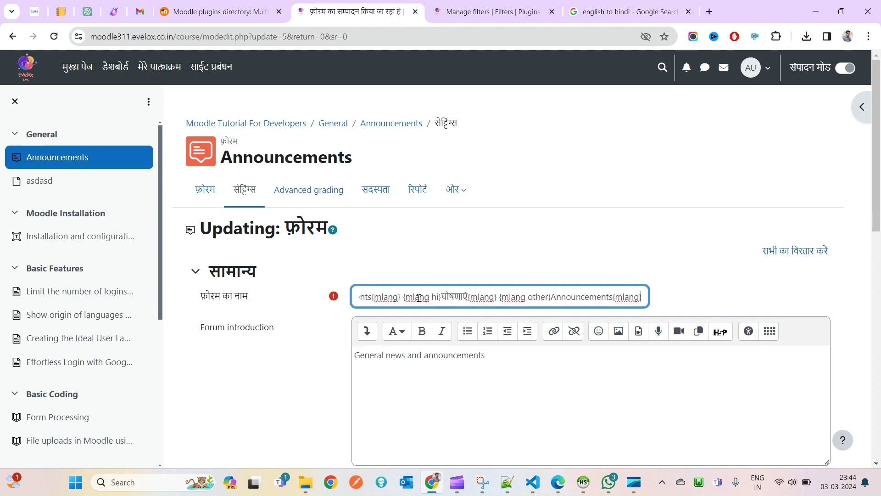
scroll(415, 307, down, 15)
click(499, 386)
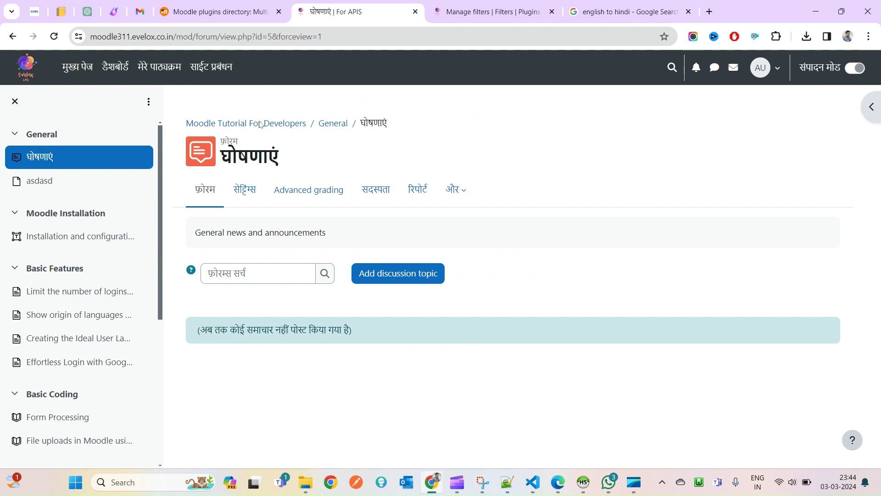
Return to the course page, inspect the forum name in Hindi, and switch the site language to English to compare it
click(260, 125)
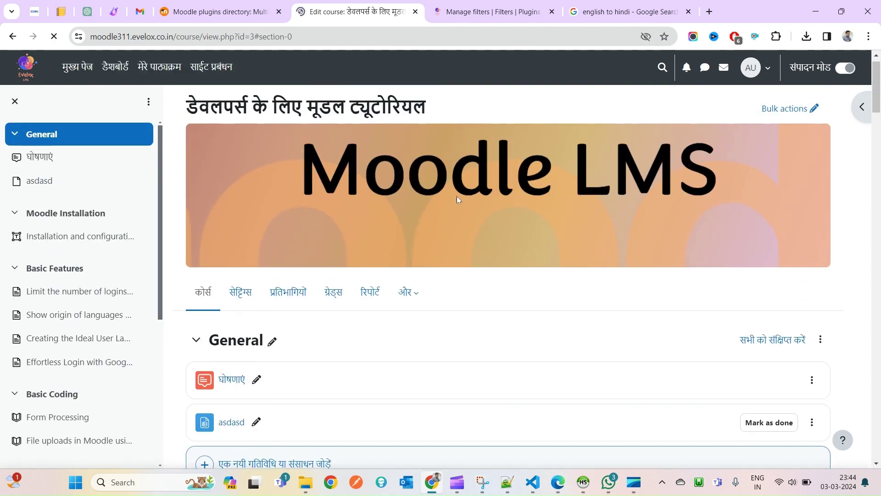
scroll(335, 307, down, 3)
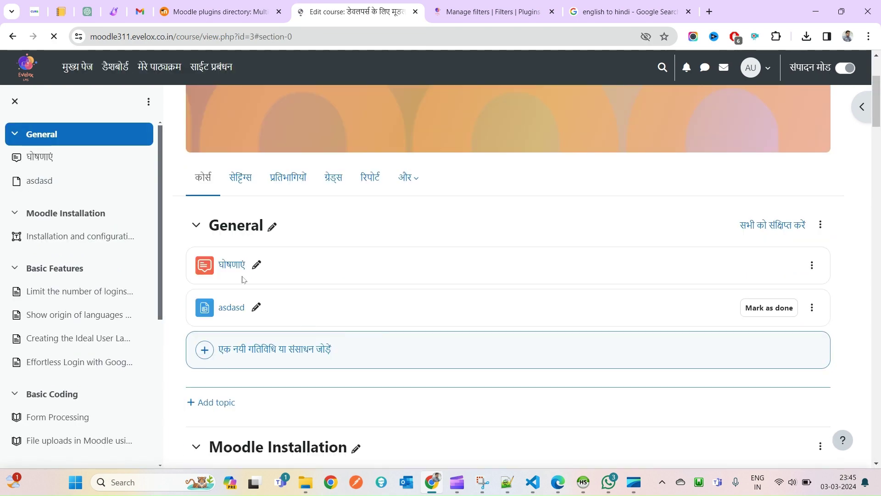
click(776, 65)
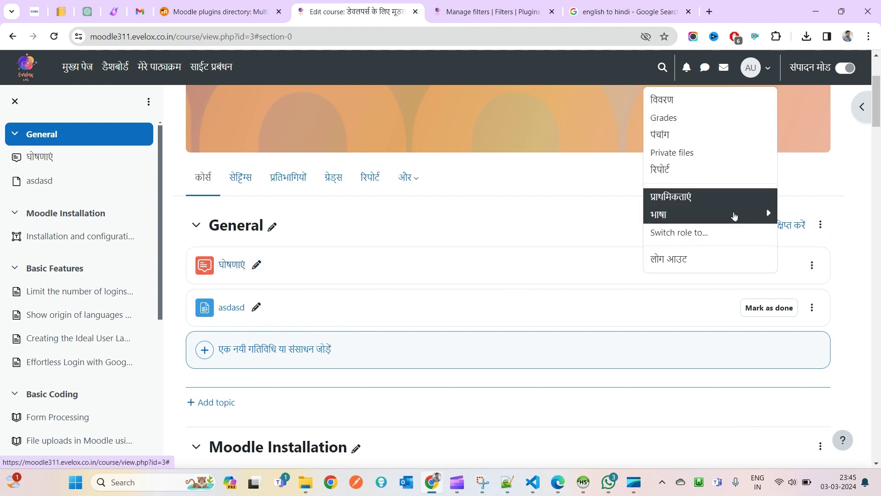
click(735, 216)
click(684, 134)
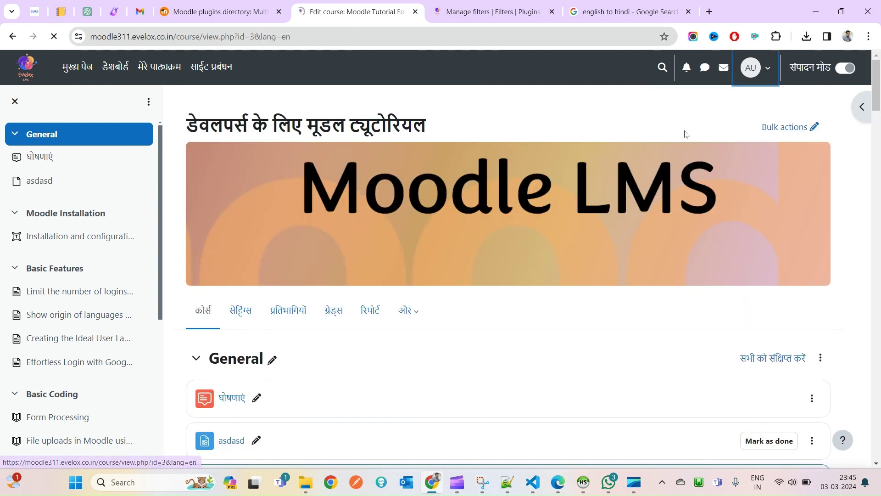
scroll(232, 255, down, 2)
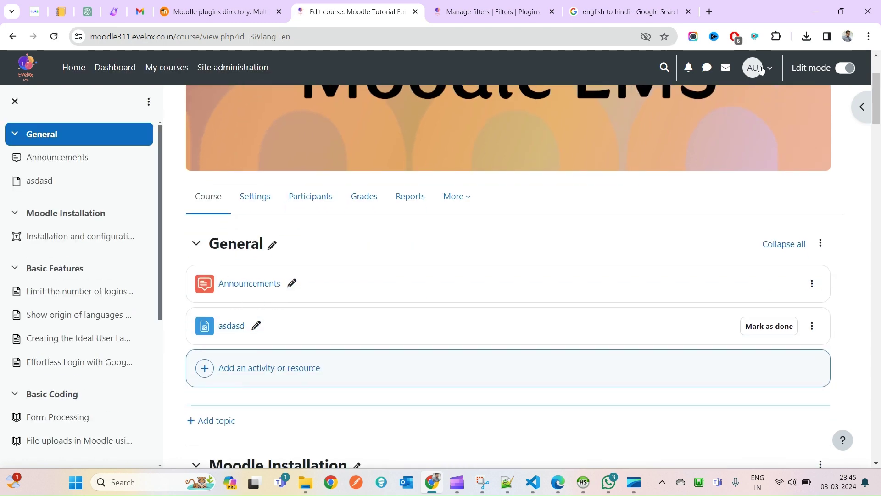
Review the en, hi and other mlang lines in Notepad++ and return to the course page in Chrome
key(alt+Tab)
click(295, 172)
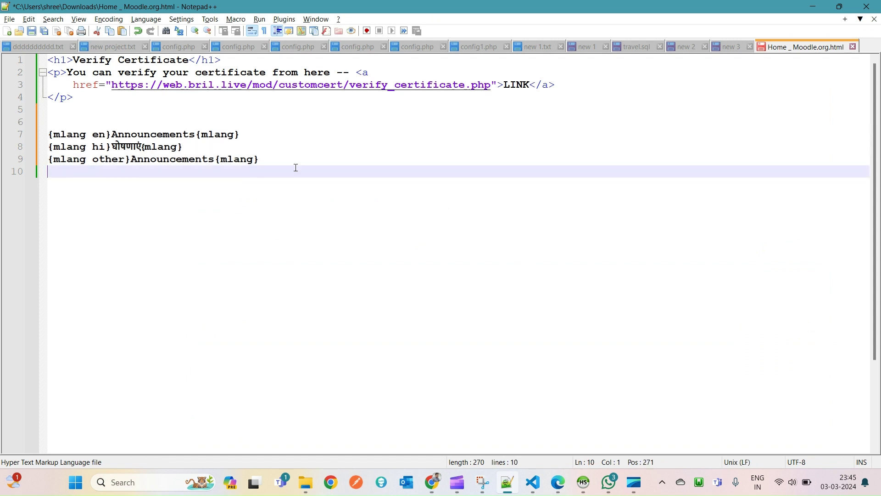
drag(295, 172, 9, 140)
click(108, 187)
drag(200, 167, 19, 136)
key(alt+Tab)
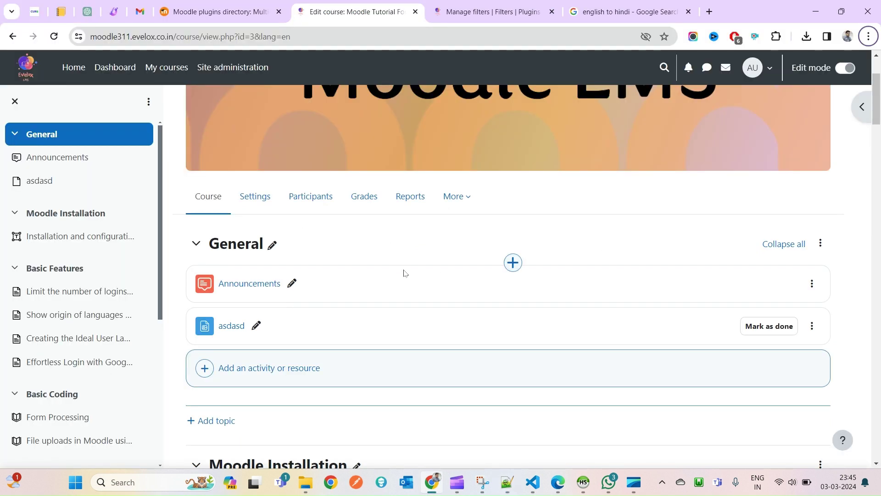
Open the Announcements forum and inspect its name and the available site languages
click(233, 283)
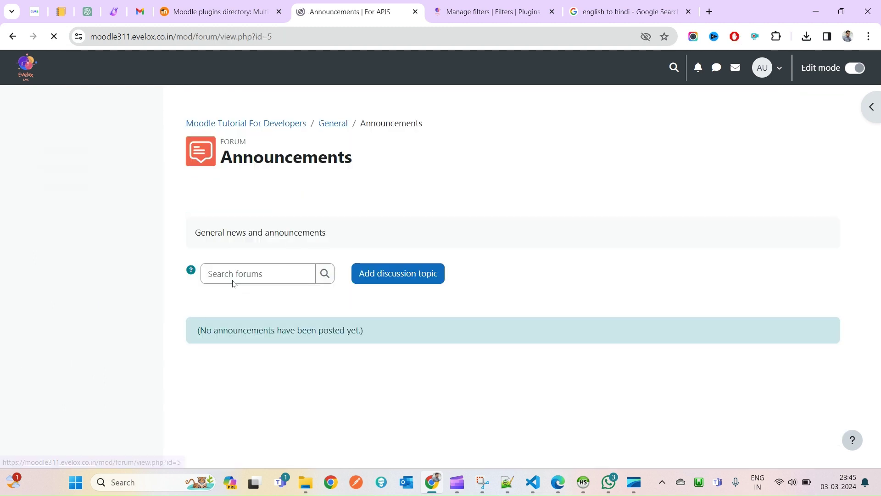
double_click(286, 161)
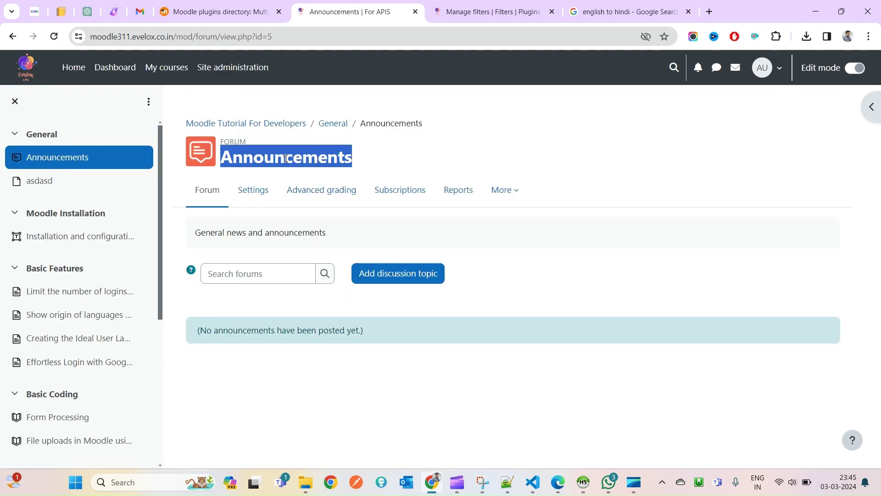
click(776, 72)
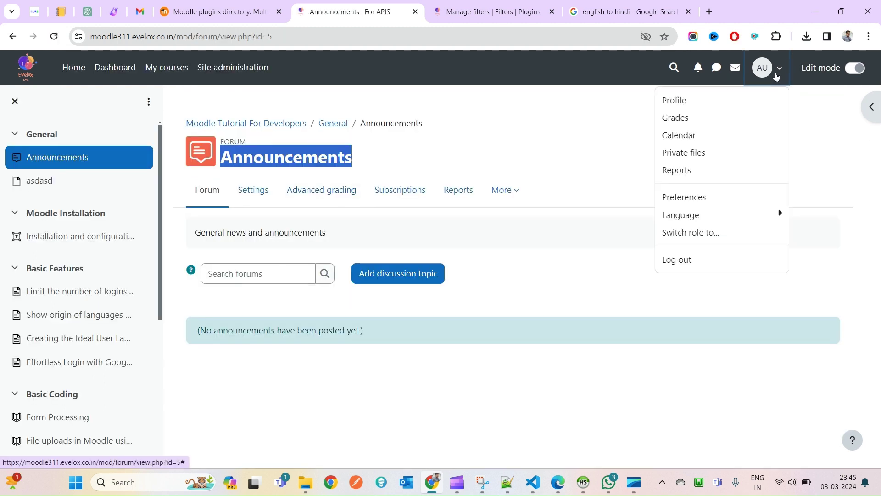
click(751, 217)
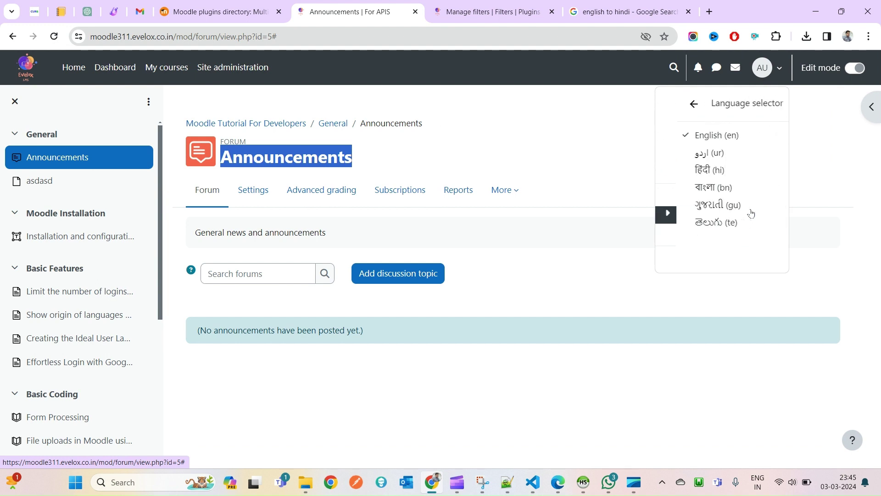
Open the forum's settings, show the description as HTML source, and cut the text "General news and announcements"
click(252, 193)
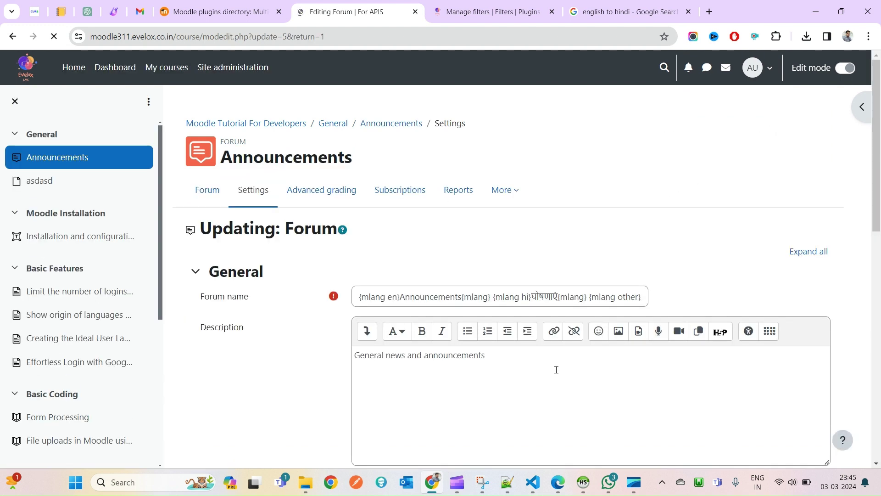
click(362, 330)
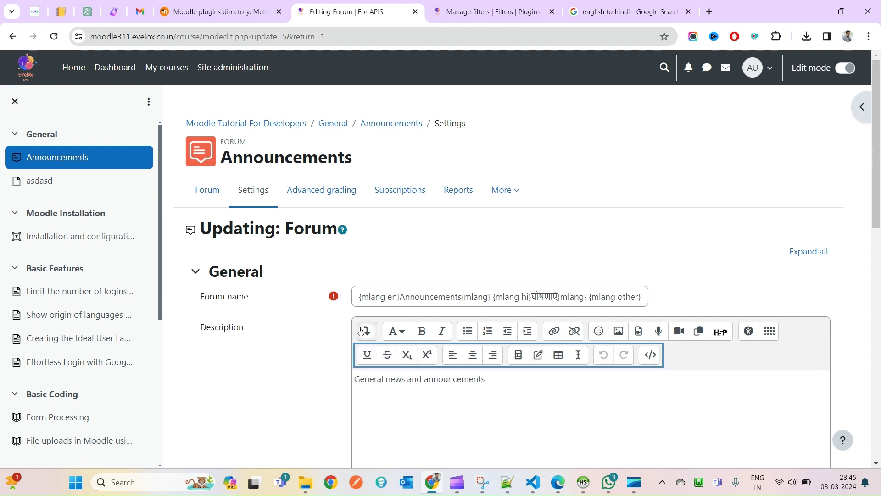
click(651, 356)
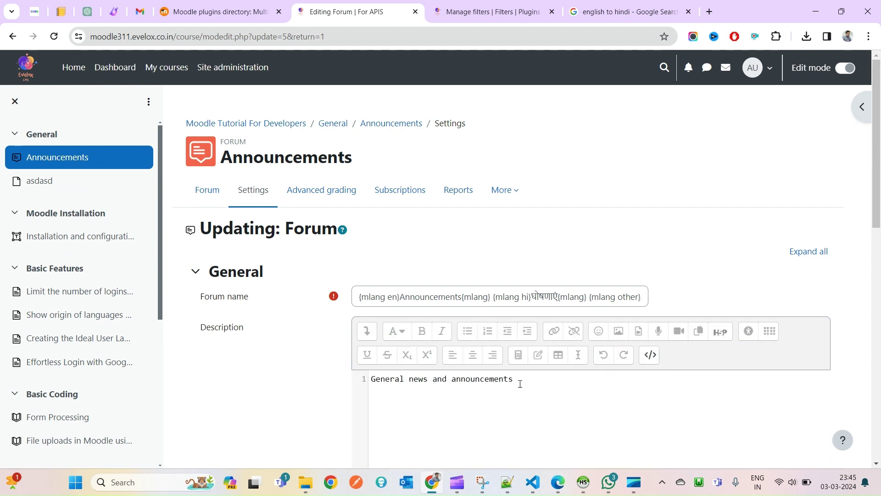
drag(514, 380, 353, 382)
key(ctrl+c)
key(BackSpace)
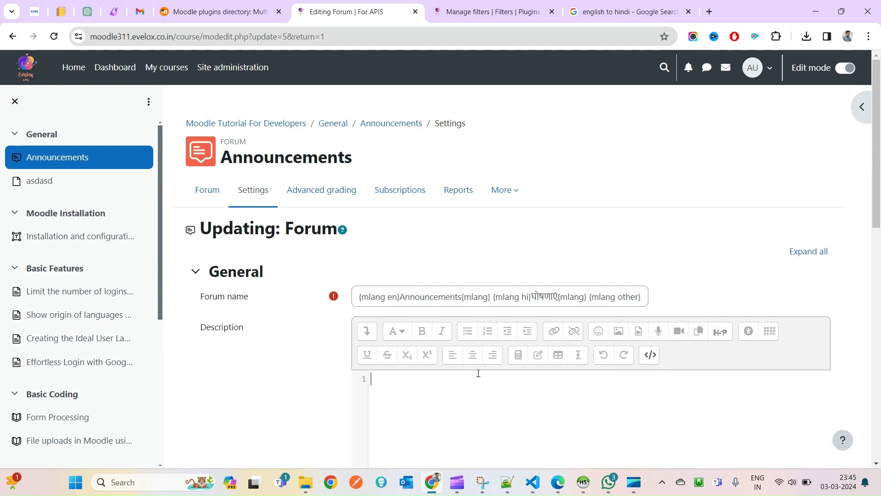
In Notepad++, replace the {mlang en} text with "General news and announcements"
key(alt+Tab)
double_click(135, 134)
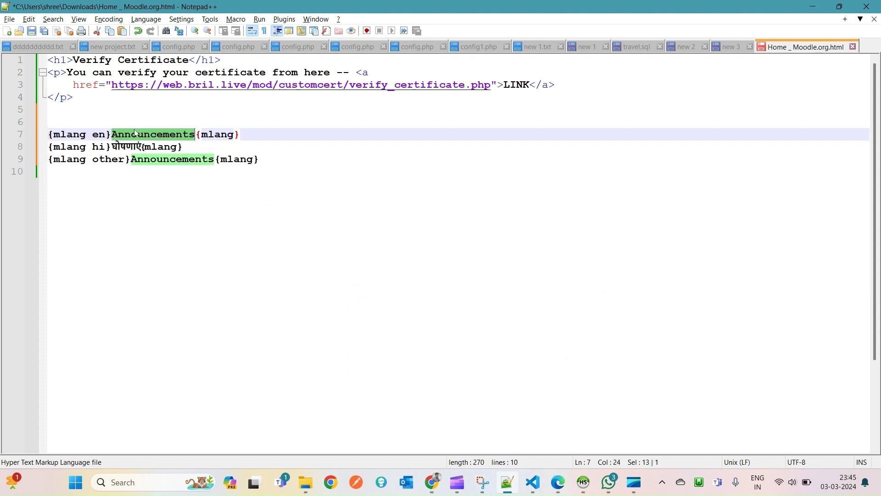
key(ctrl+v)
Translate "General news and announcements" into Hindi on Google and put "सामान्य समाचार और घोषणाएँ" in the {mlang hi} text in Notepad++
key(alt+Tab)
click(629, 11)
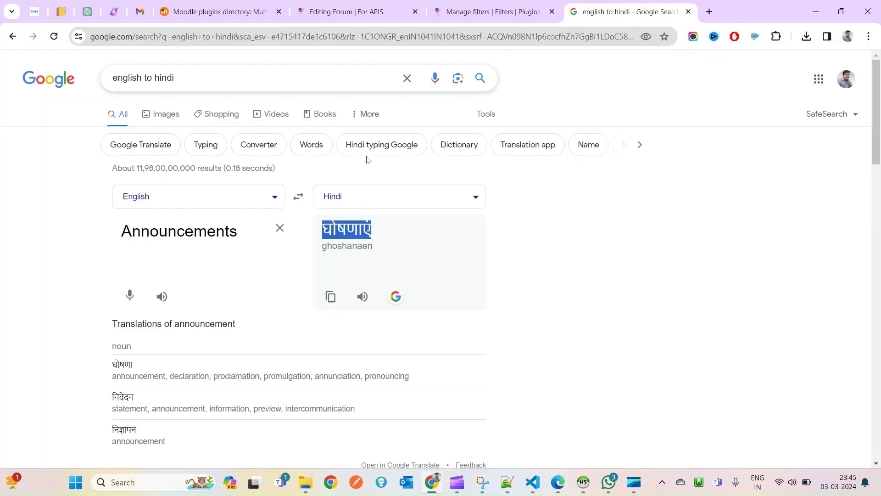
key(ctrl+a)
key(ctrl+v)
triple_click(353, 230)
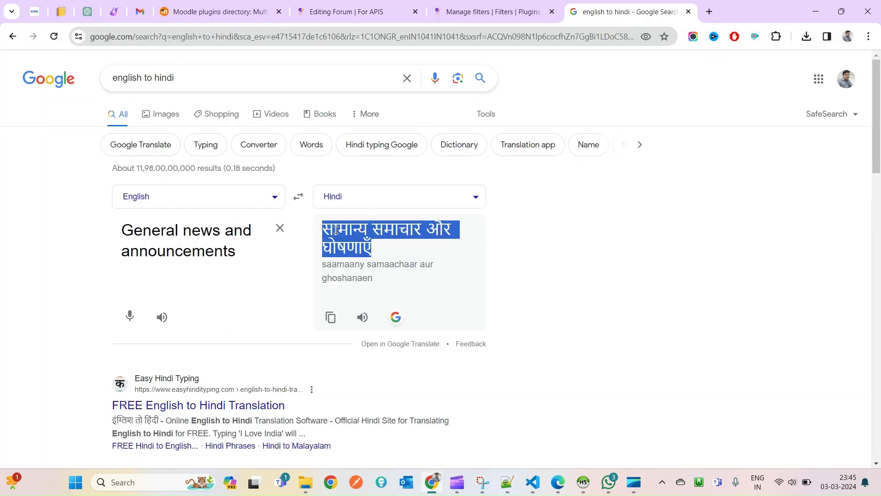
key(alt+Tab)
double_click(121, 146)
text(सामान्य समाचार और घोषणाएँ)
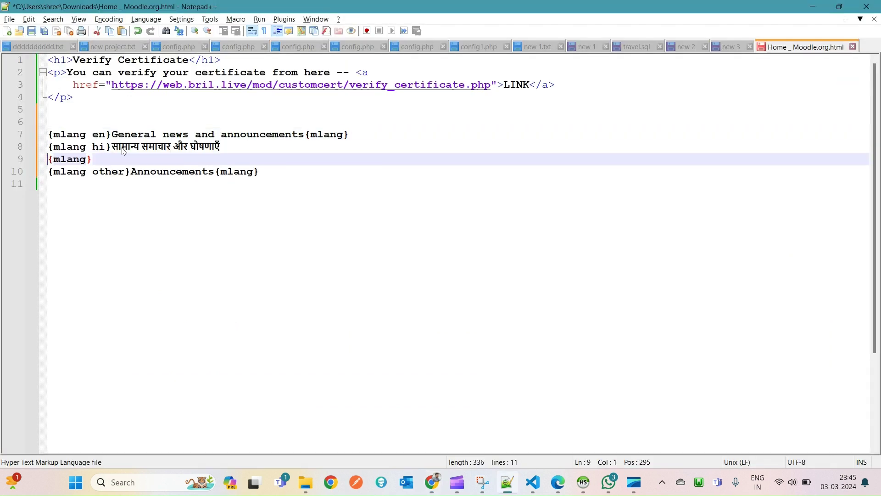
Copy "General news and announcements" from the en line over the {mlang other} text
click(123, 171)
click(132, 134)
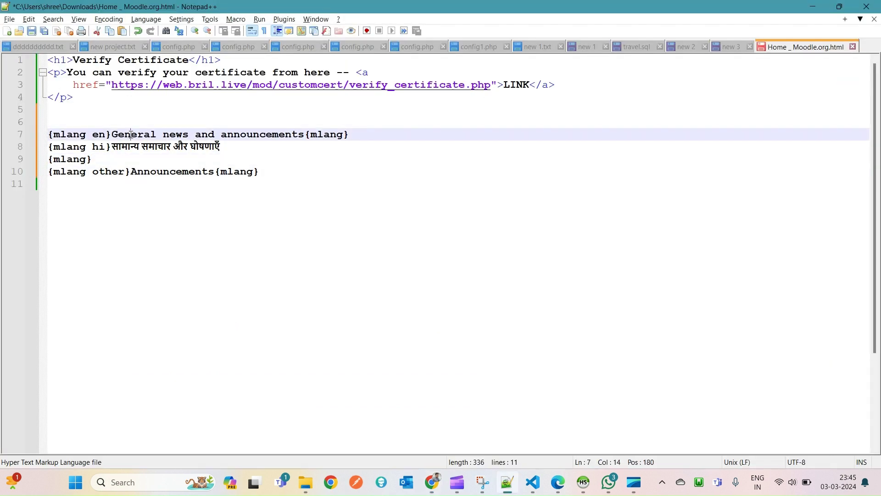
drag(132, 134, 294, 137)
key(ctrl+c)
double_click(160, 175)
key(ctrl+v)
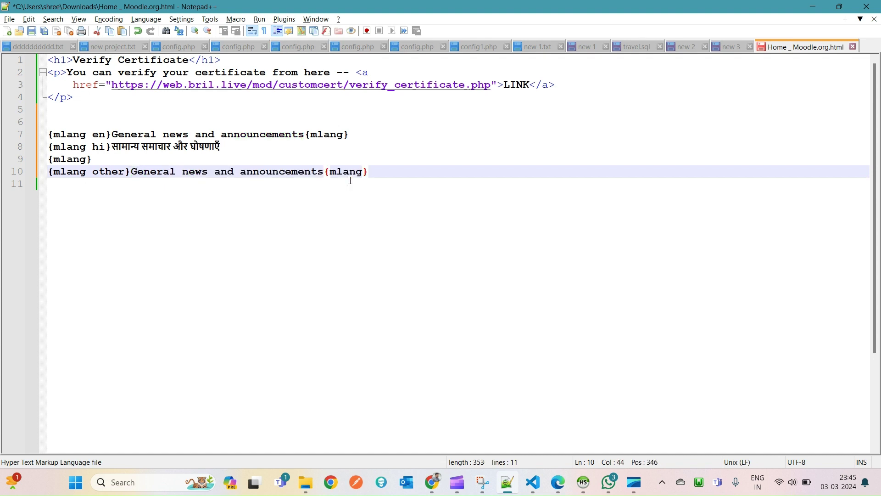
Remove the line break after the Hindi text so its closing {mlang} tag sits on the same line
key(End)
key(shift+Up)
key(shift+Up)
key(shift+Home)
click(237, 162)
click(234, 147)
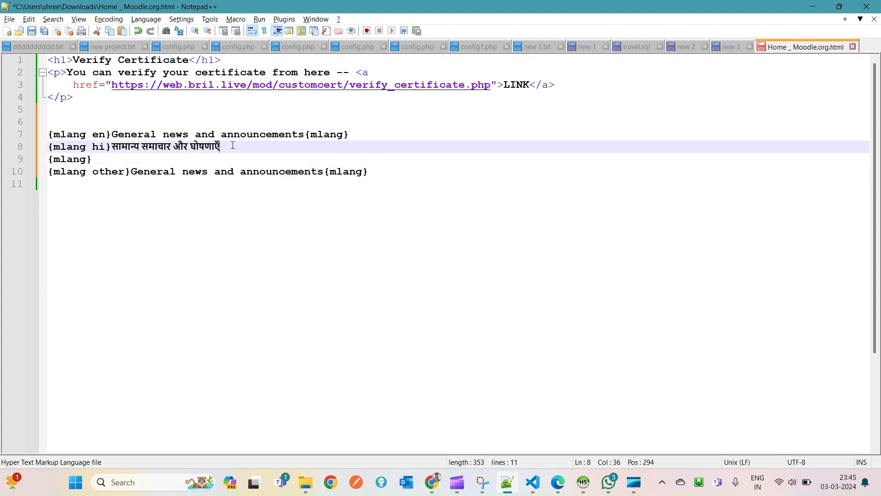
key(Delete)
Copy the en, hi and other mlang lines into the HTML source of the forum's description in Moodle
click(408, 160)
key(shift+Up)
key(shift+Home)
key(shift+Up)
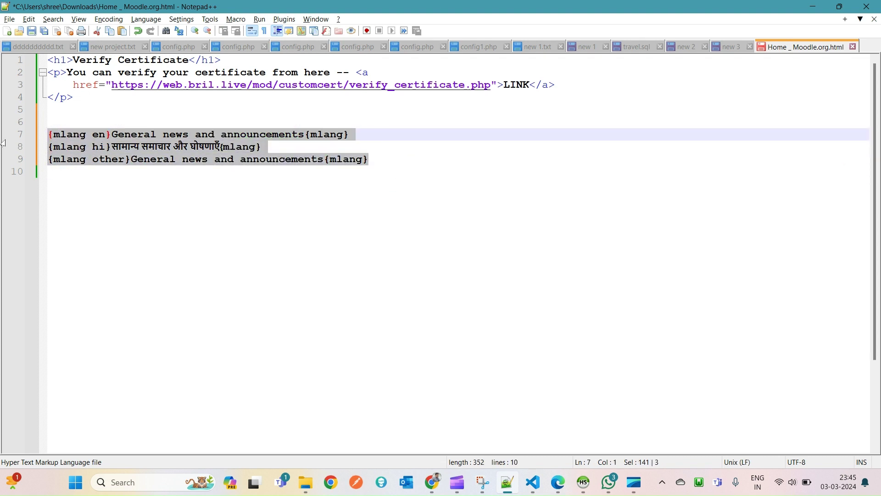
key(alt+Tab)
click(355, 3)
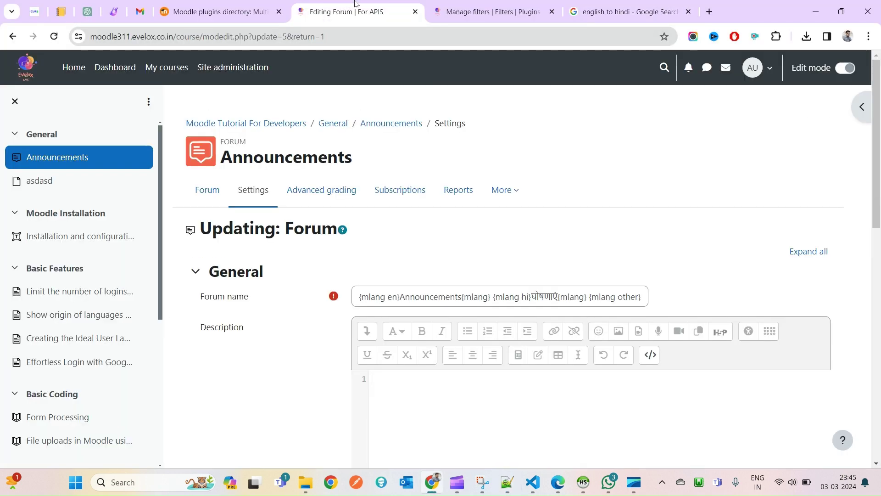
key(ctrl+v)
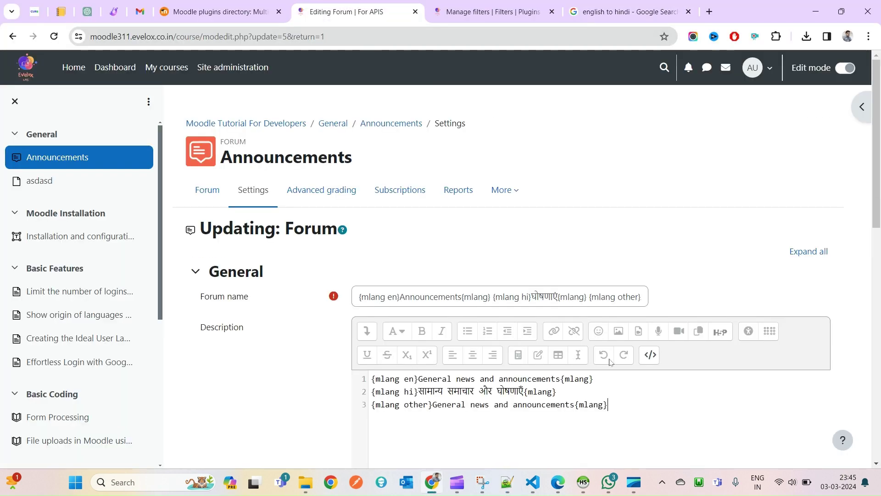
Return the description to the visual editor, review the mlang text, and save the forum settings
click(648, 358)
scroll(480, 399, down, 1)
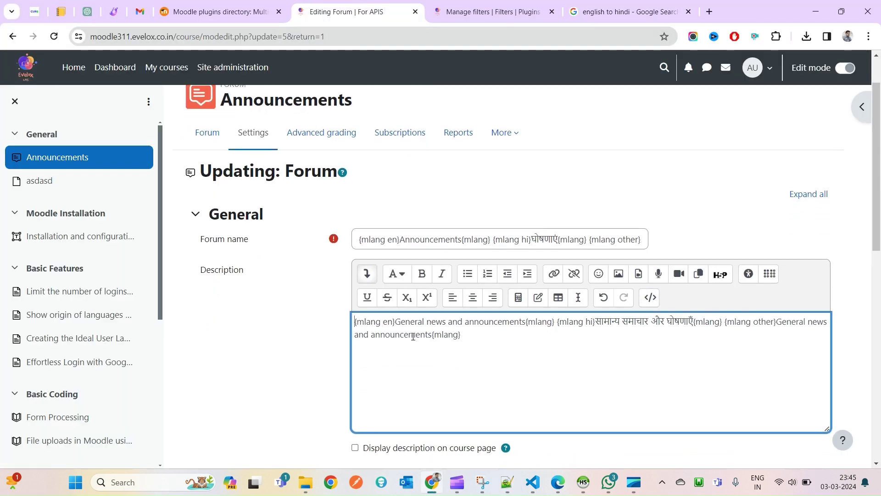
drag(498, 342, 321, 309)
click(550, 390)
scroll(639, 356, down, 10)
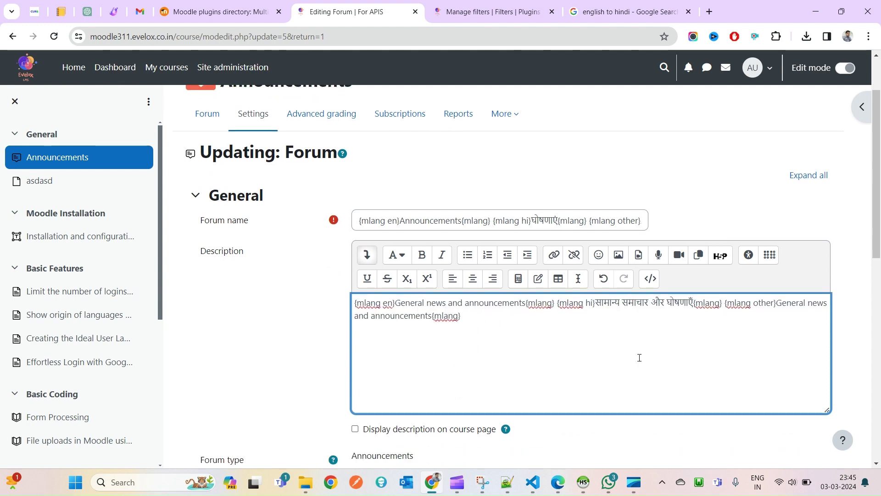
click(495, 386)
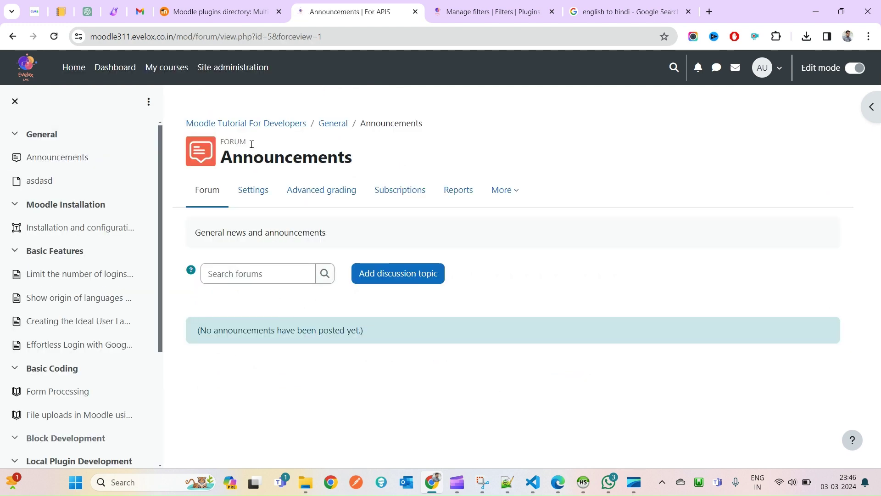
Return to the course page, turn off edit mode, and open the Announcements forum
click(246, 123)
scroll(302, 240, down, 5)
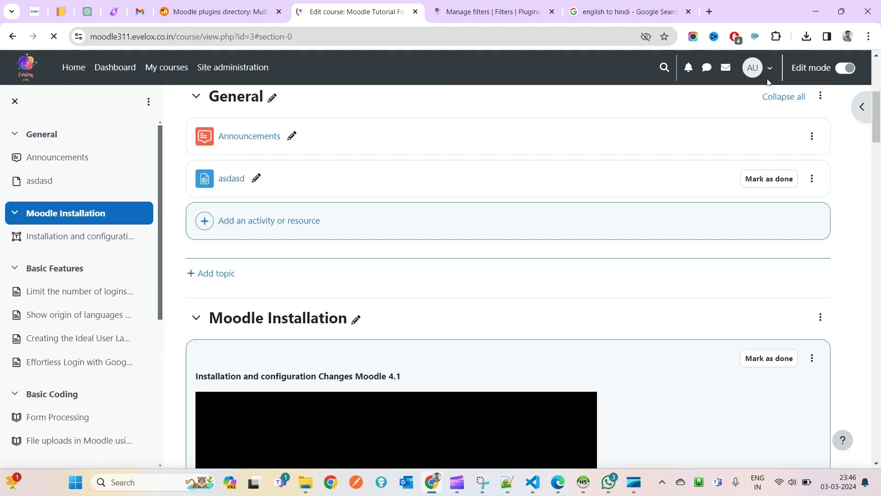
click(842, 68)
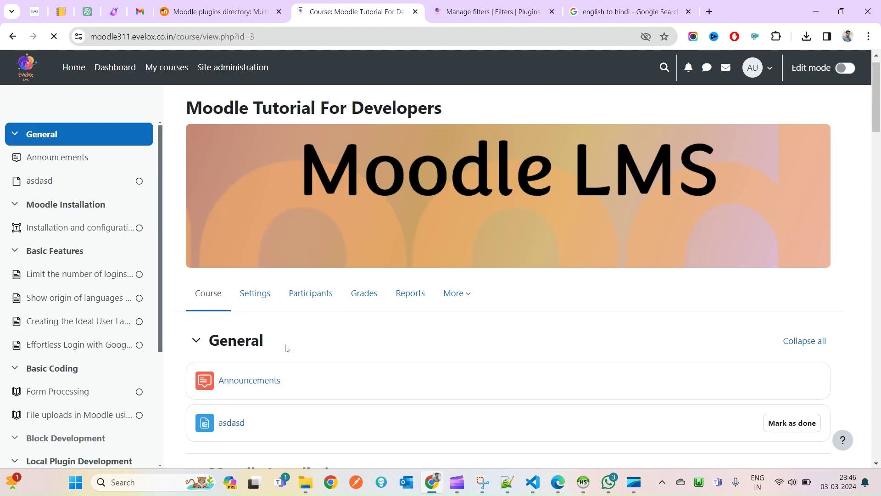
click(249, 170)
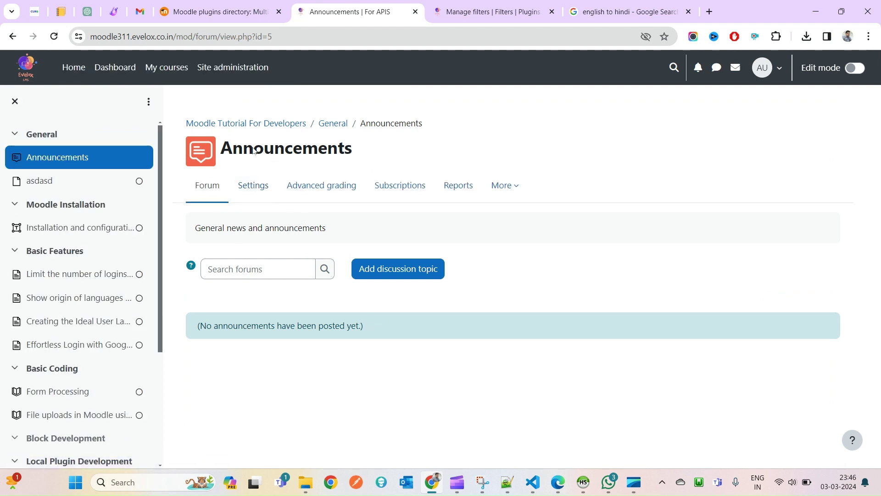
Switch the site language to Hindi (hi) and inspect the forum's description
click(778, 77)
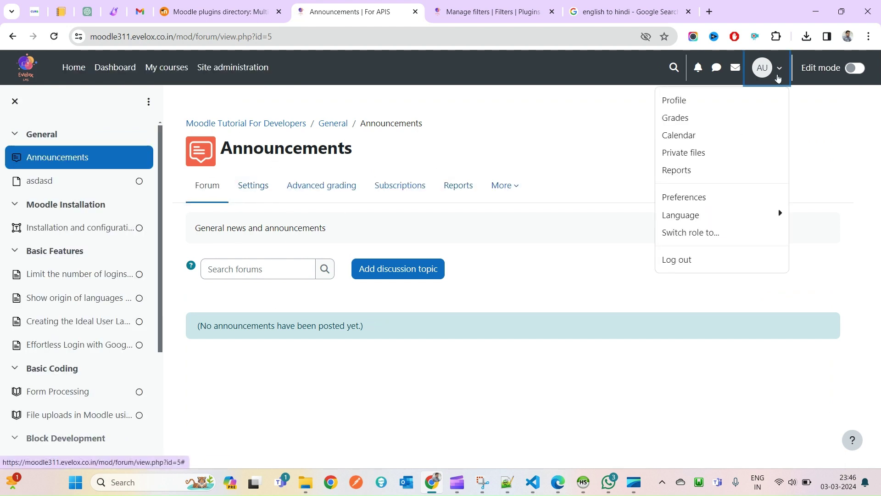
click(720, 214)
click(693, 170)
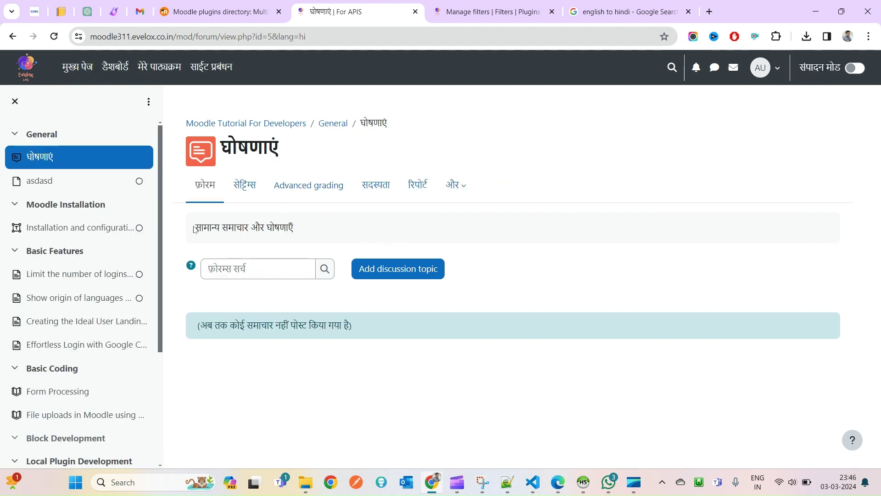
triple_click(209, 227)
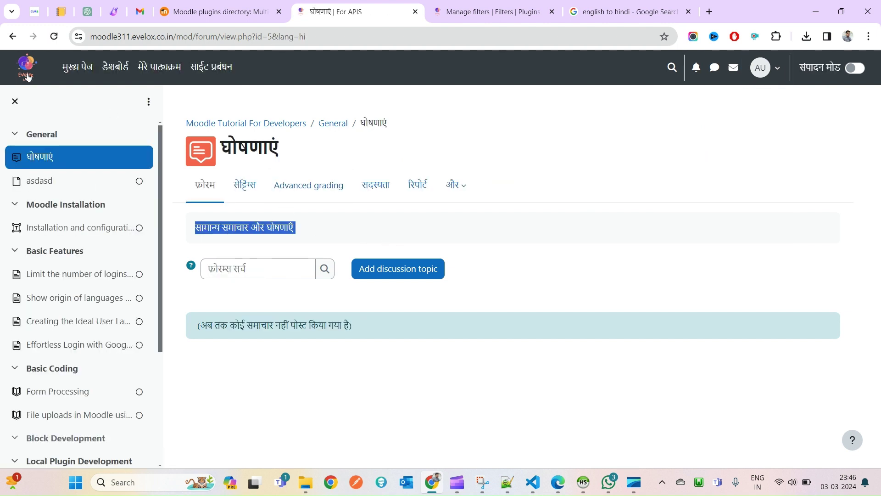
Go back to the English version of the forum page and review the available site languages
click(12, 36)
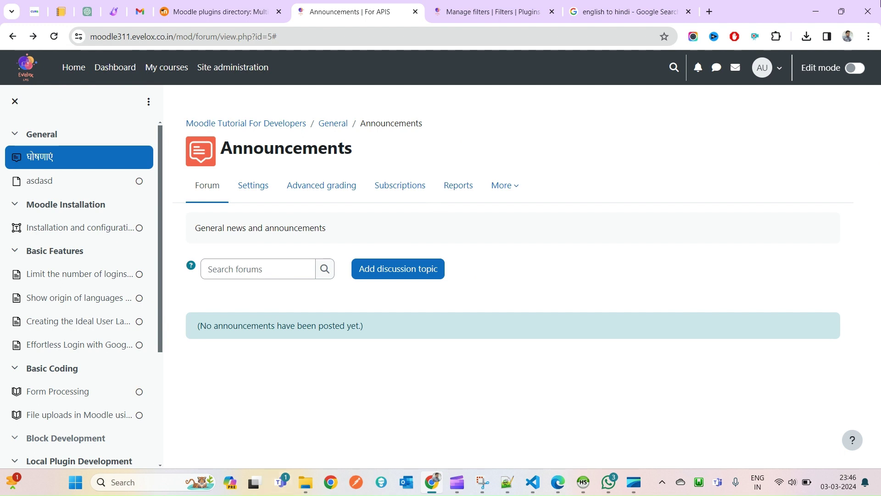
click(779, 74)
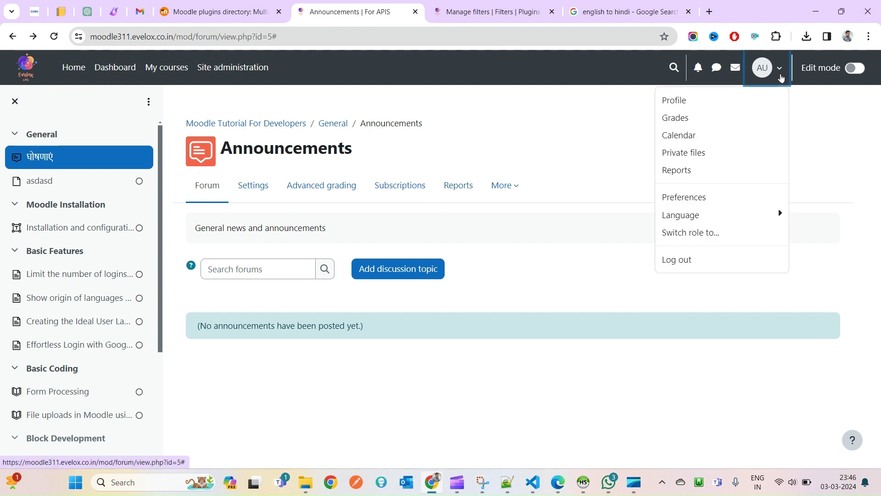
click(775, 214)
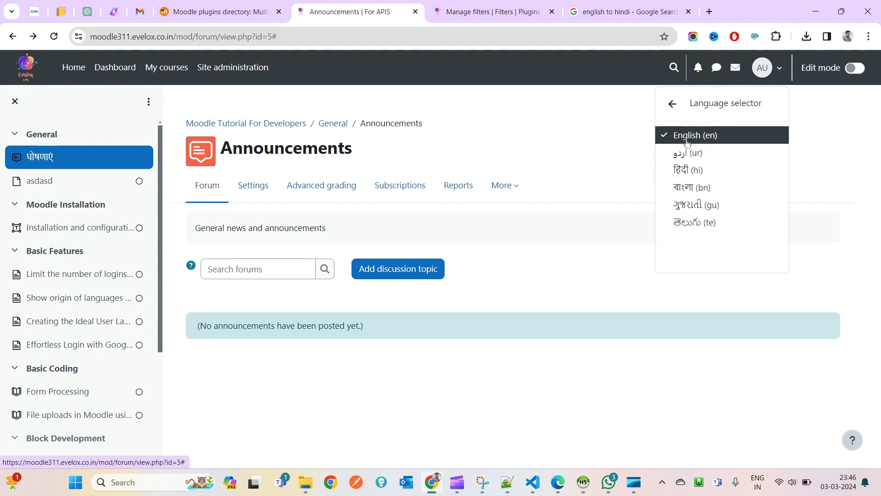
click(672, 104)
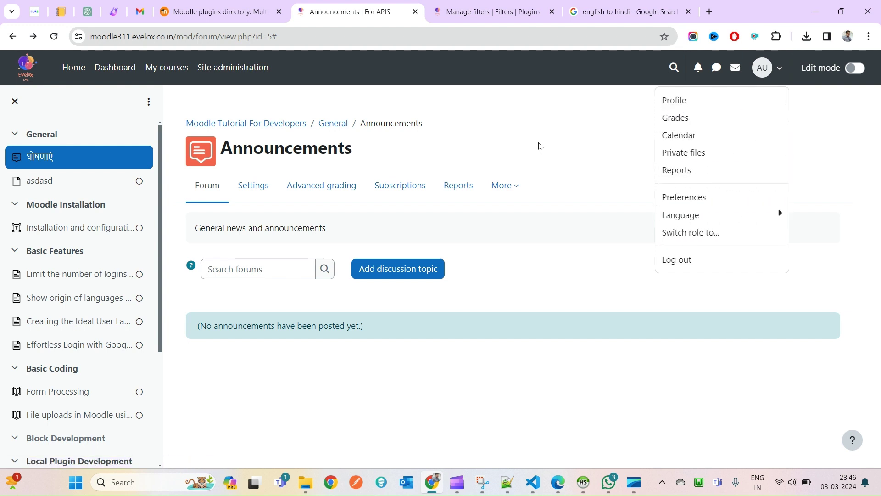
click(480, 134)
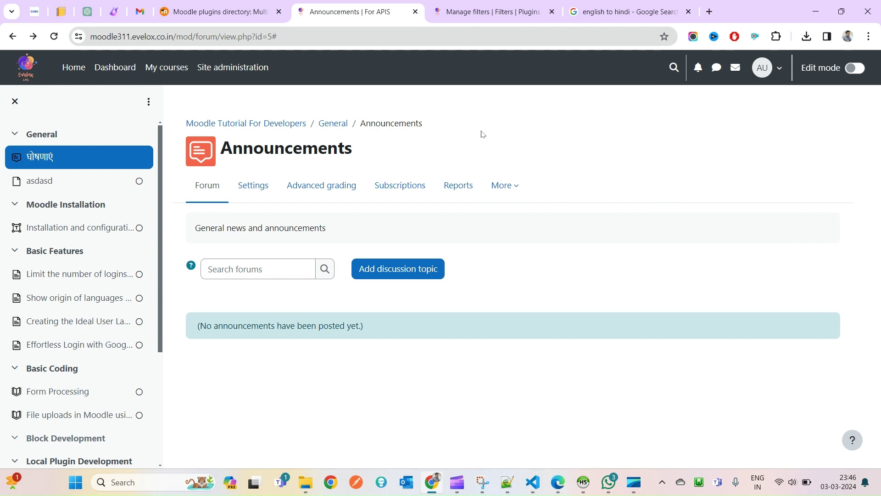